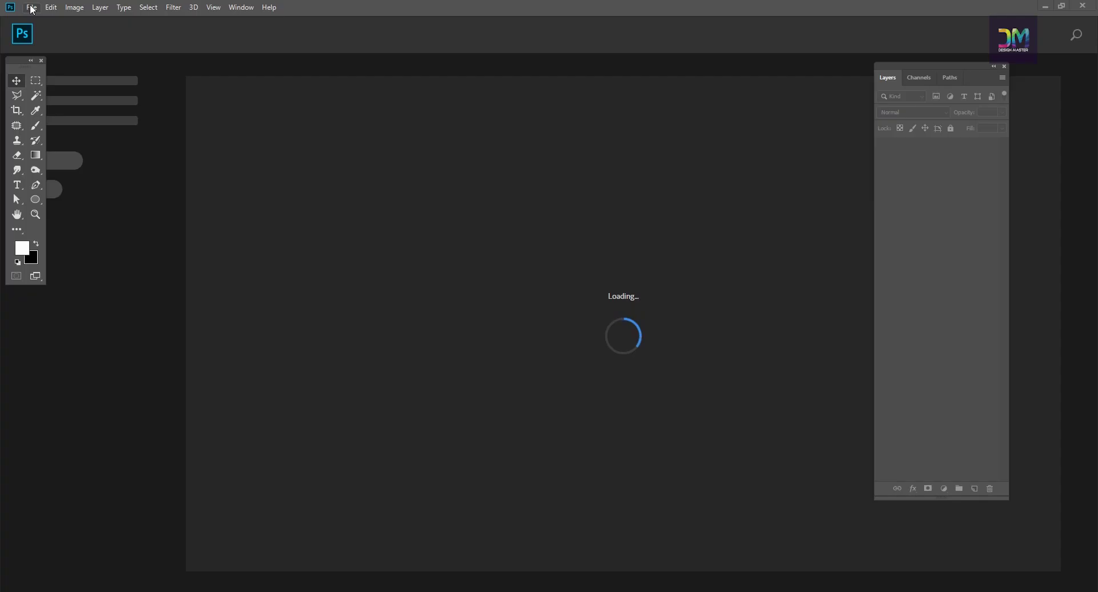
Create a new 1000×1000 px document and unlock its Background layer.
left_click(32, 8)
left_click(43, 21)
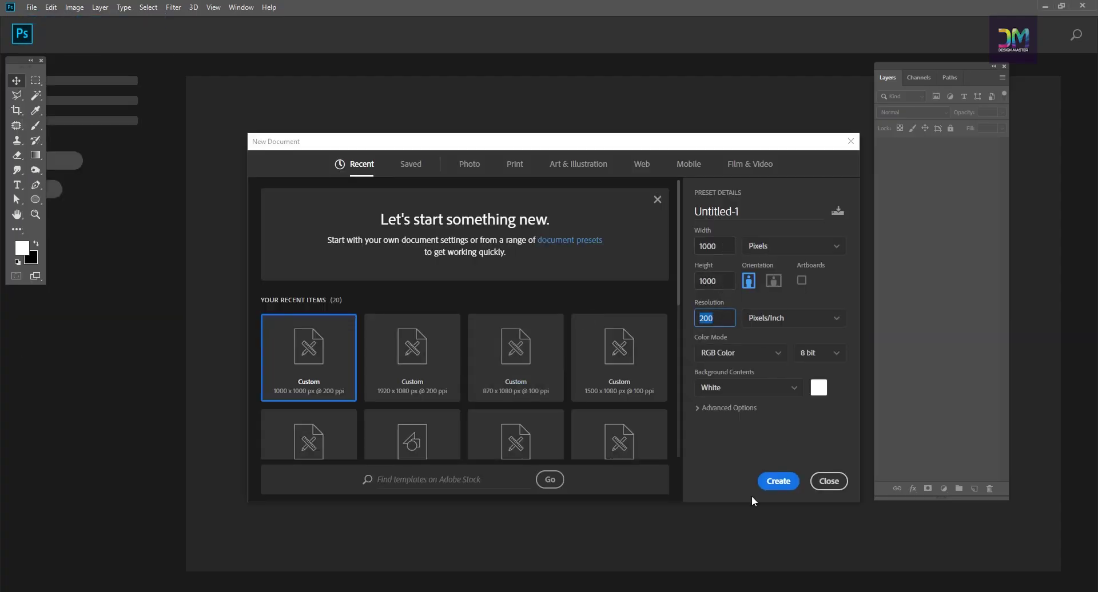
left_click(772, 482)
left_click(988, 149)
Draw a wide rounded rectangle over the bottom edge with no stroke and magenta fill.
left_click(37, 200)
right_click(36, 199)
left_click(79, 211)
left_click_drag(351, 417, 762, 568)
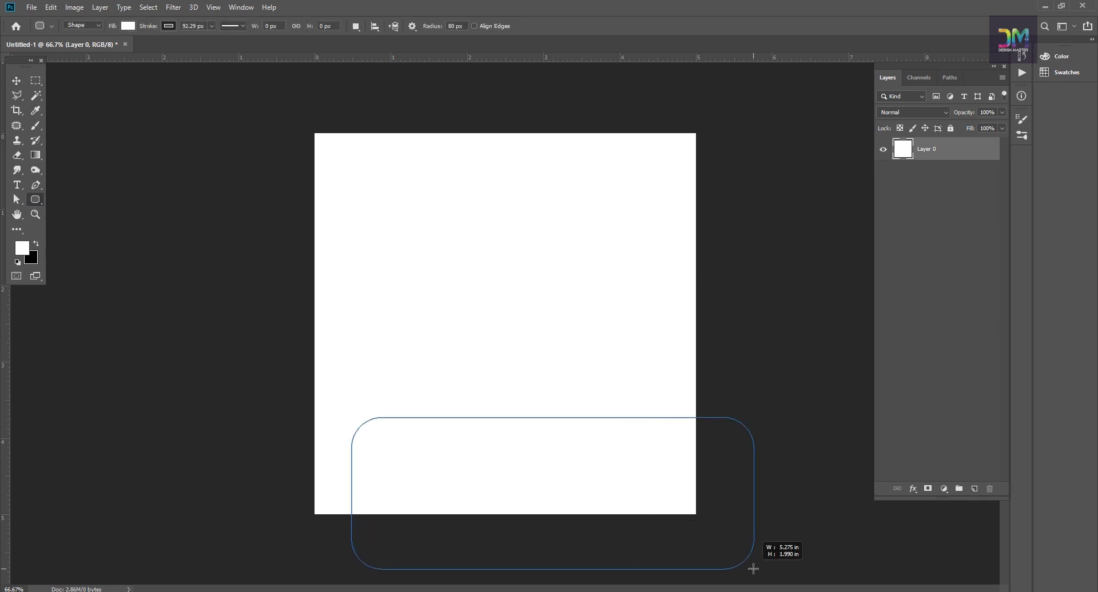
left_click(175, 26)
left_click(120, 49)
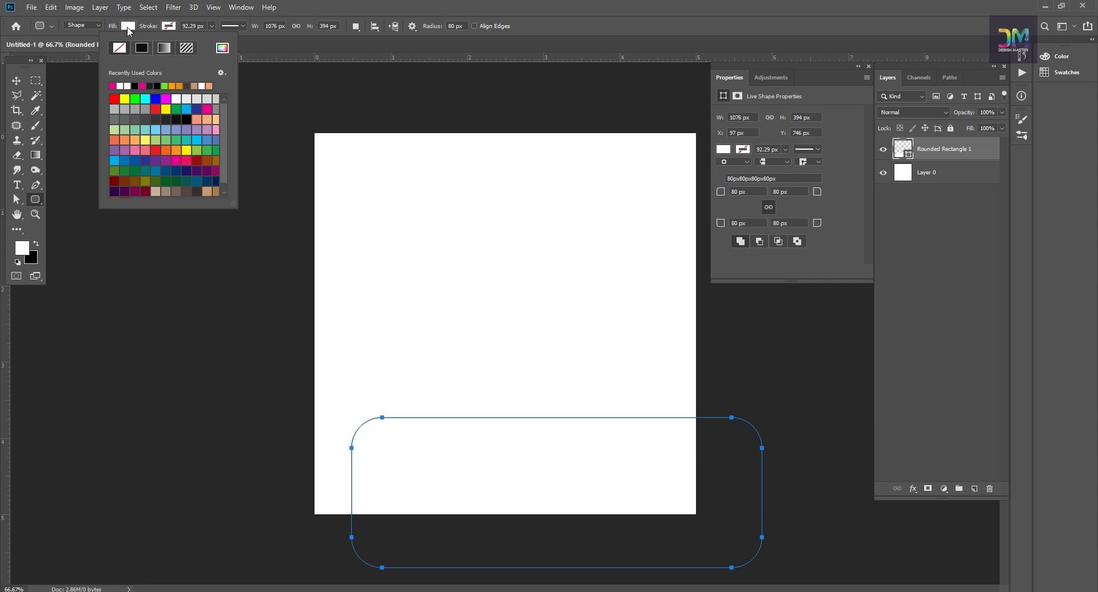
left_click(114, 86)
left_click(119, 47)
left_click(128, 25)
Tilt the rectangle by a few degrees and shift it down-left across the bottom.
left_click(76, 86)
key("v")
key("ctrl+t")
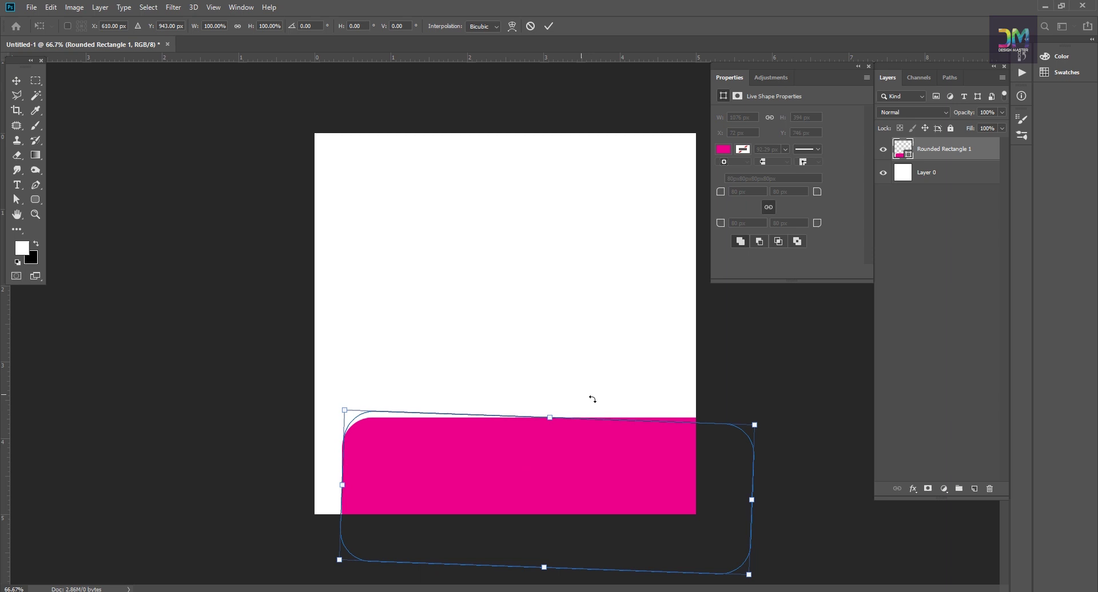
left_click_drag(801, 423, 819, 447)
left_click_drag(537, 499, 529, 518)
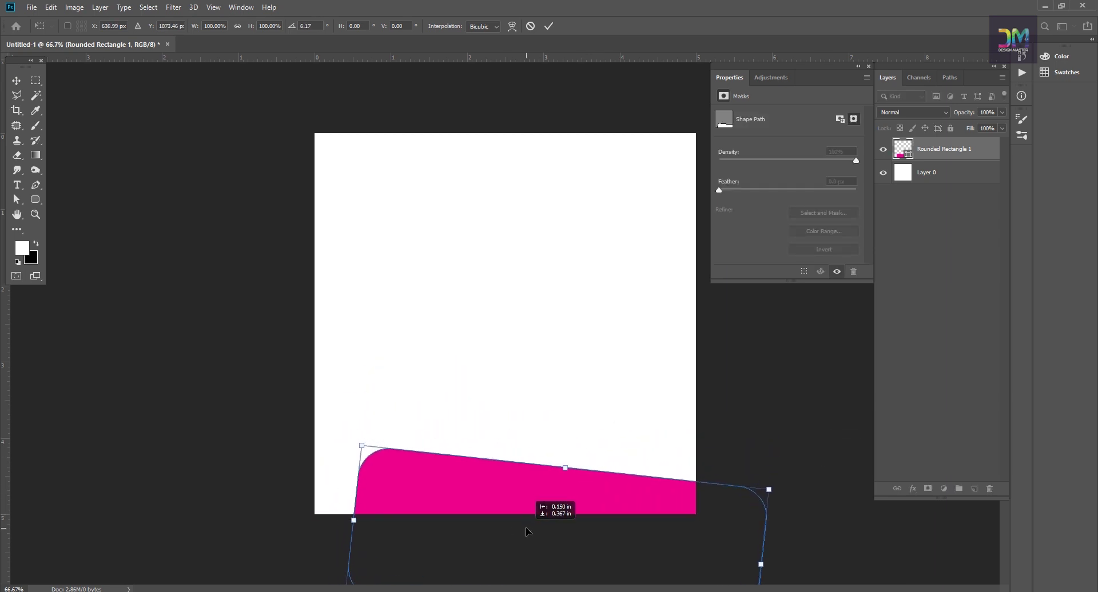
key("Return")
Place the office photo into the document, enlarged and moved down over the canvas.
left_click(941, 175)
key("alt+Tab")
mouse_move(270, 112)
left_mouse_down()
mouse_move(382, 566)
mouse_move(453, 429)
left_mouse_up()
left_click_drag(314, 196, 164, 100)
mouse_move(693, 227)
left_mouse_down()
mouse_move(695, 289)
mouse_move(742, 275)
left_mouse_up()
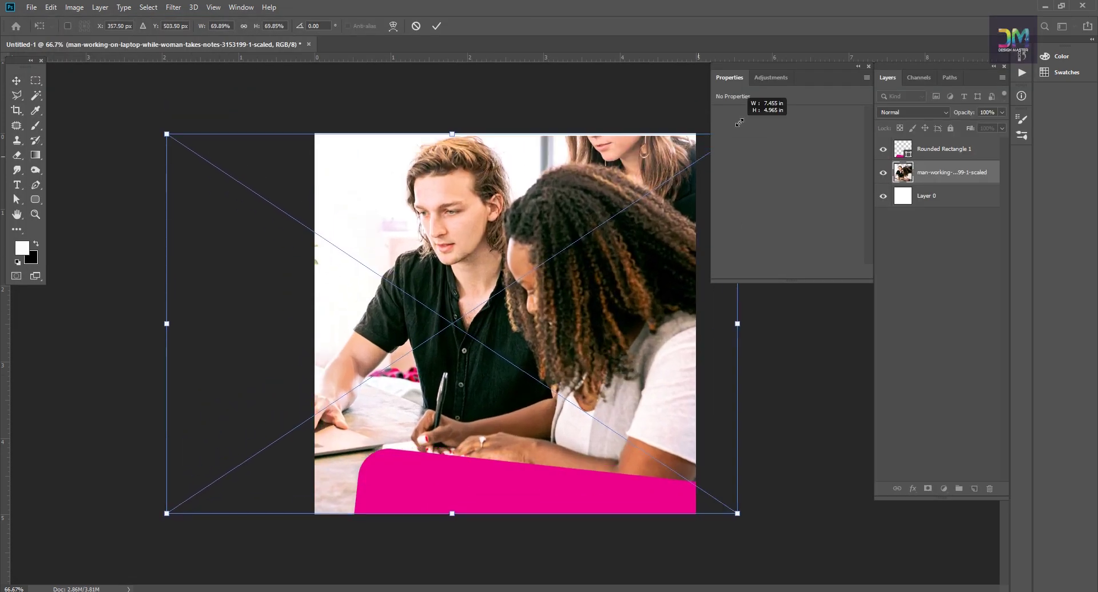
key("Return")
left_click(868, 67)
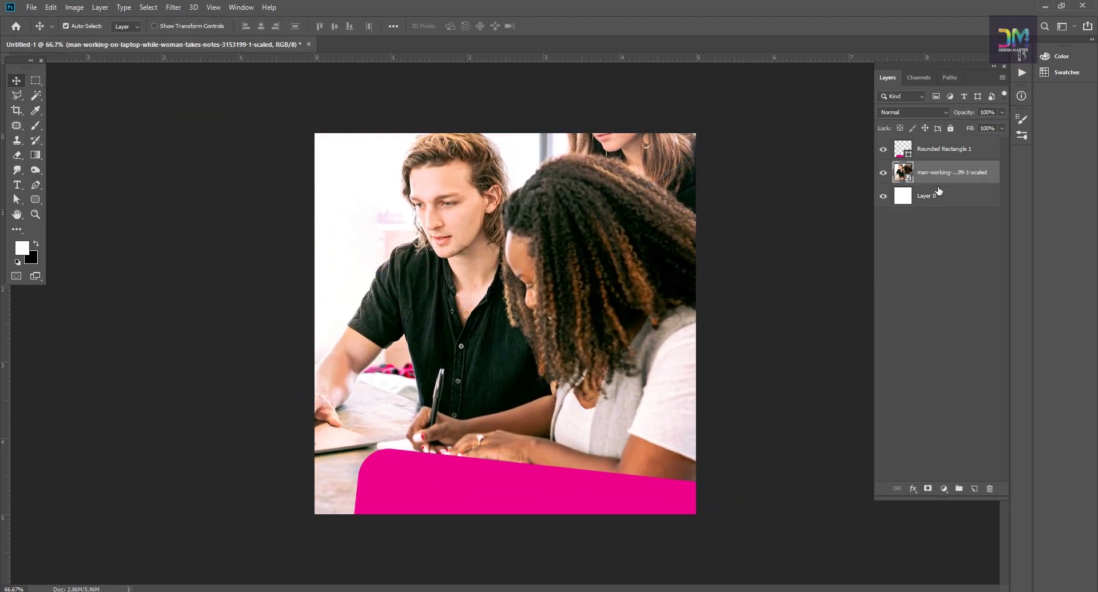
Add a new layer filled with pink sampled from the shape, beneath the photo.
left_click(974, 490)
left_click(23, 250)
left_click(592, 499)
left_click(1036, 217)
key("alt+BackSpace")
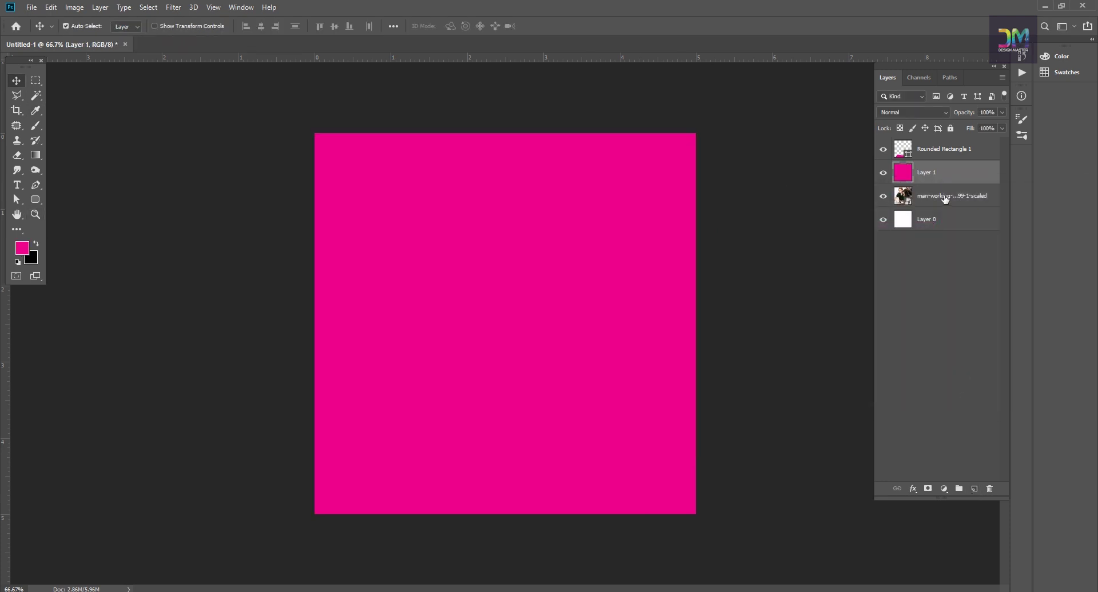
left_click_drag(944, 196, 935, 167)
Set the photo to Multiply blending at about 54% opacity.
left_click(944, 113)
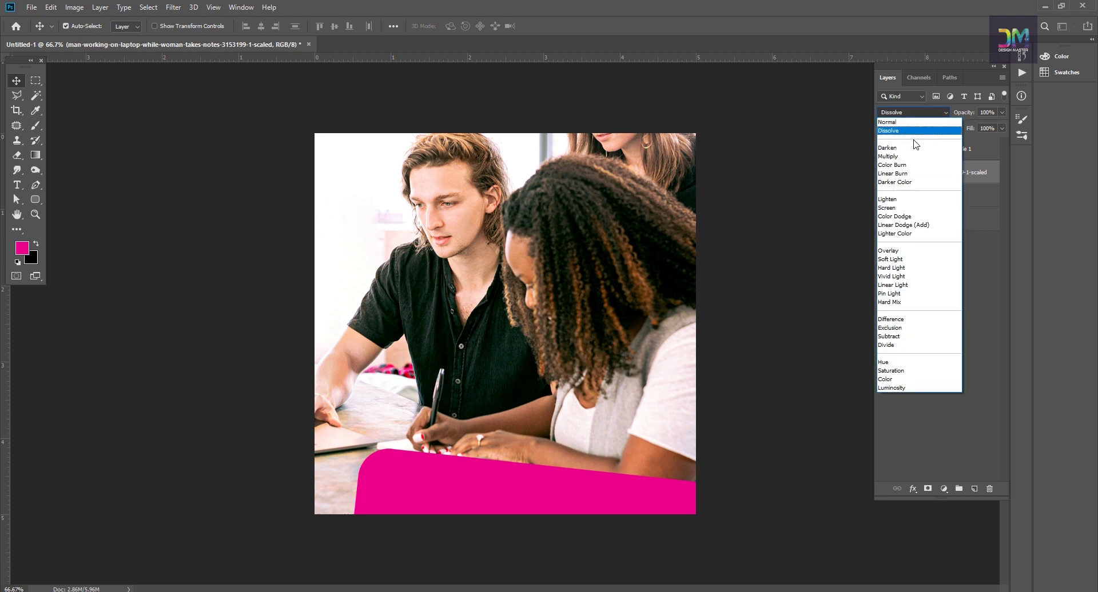
left_click(897, 152)
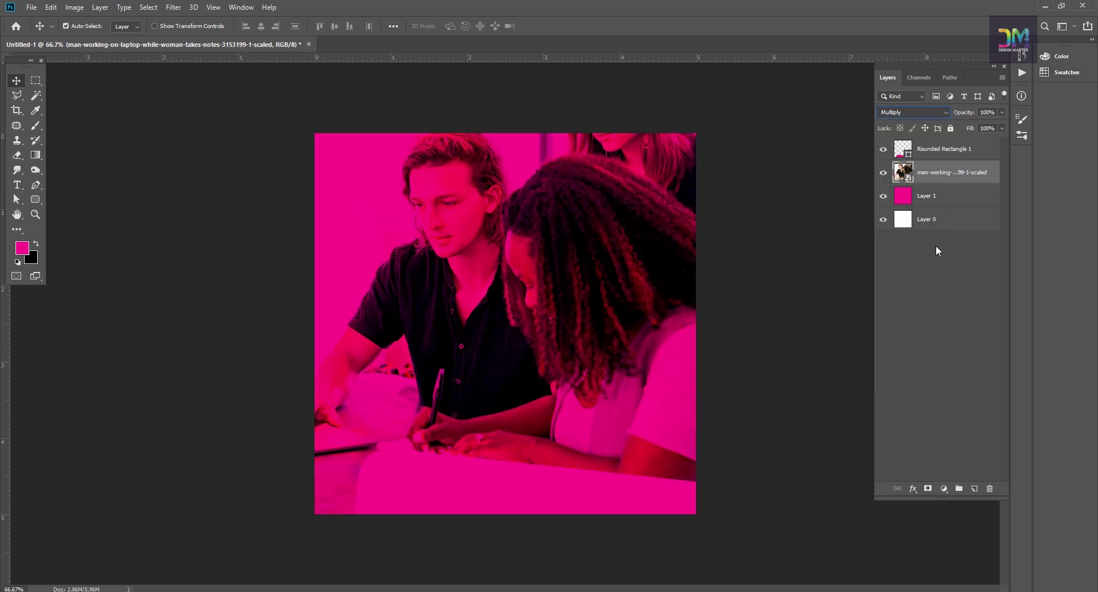
left_click(1002, 112)
left_click_drag(997, 126, 977, 127)
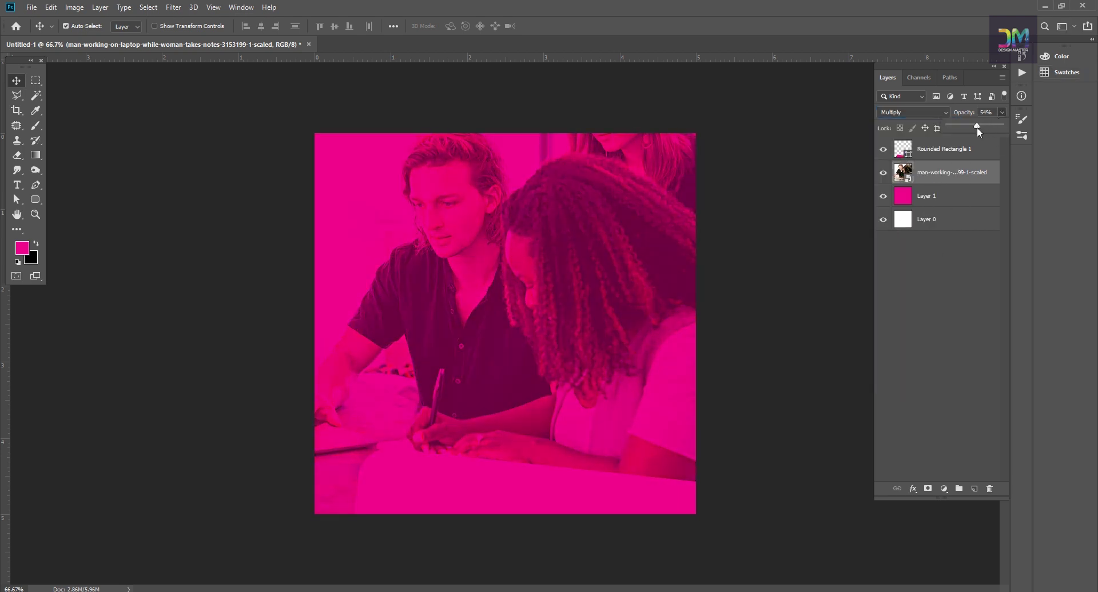
Give the rounded rectangle a white Color Overlay effect.
left_click(924, 219)
left_click(932, 150)
left_click(913, 489)
left_click(944, 450)
left_click(922, 355)
Apply the white overlay to the rounded shape and nudge it slightly left.
left_click(791, 217)
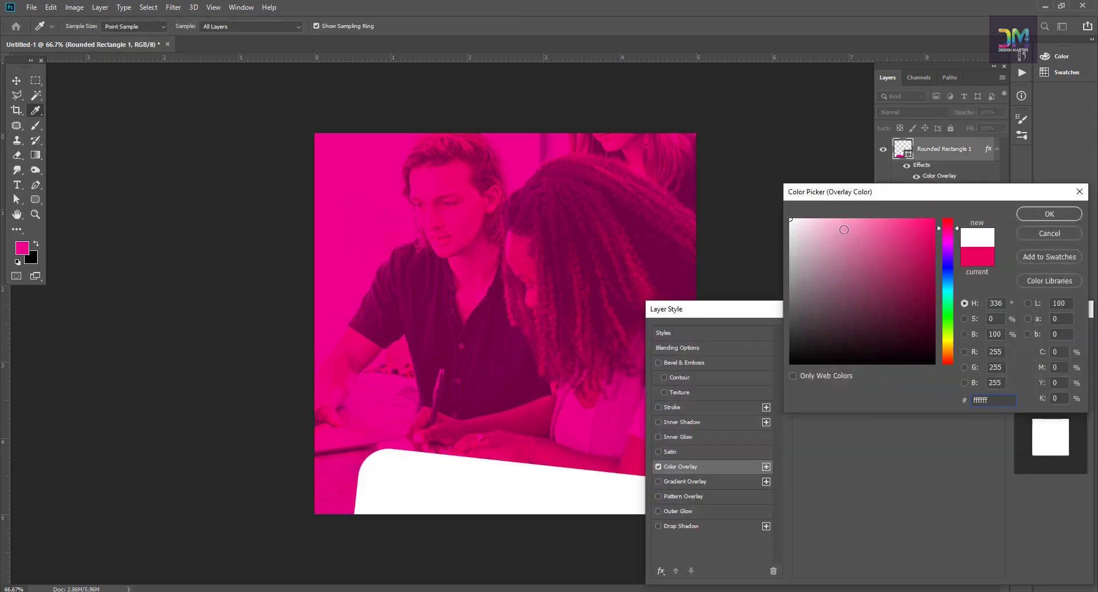
left_click(1047, 213)
left_click(1039, 333)
key("v")
left_click_drag(486, 493, 480, 485)
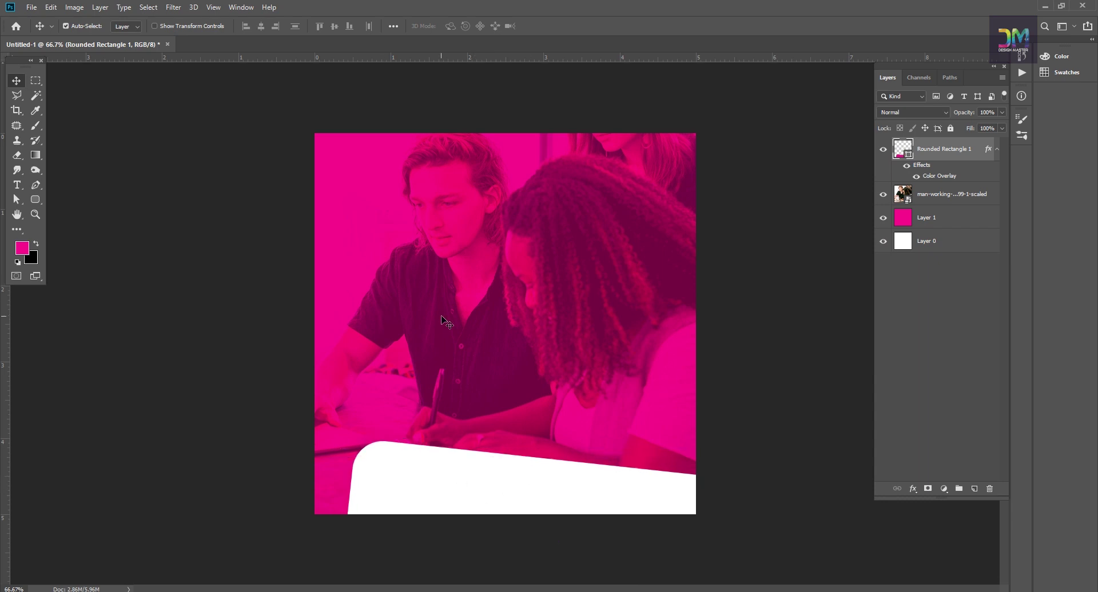
Draw a large circle near the top right and move it up and left.
right_click(41, 200)
left_click(74, 222)
left_click_drag(563, 93, 804, 332)
left_click(17, 82)
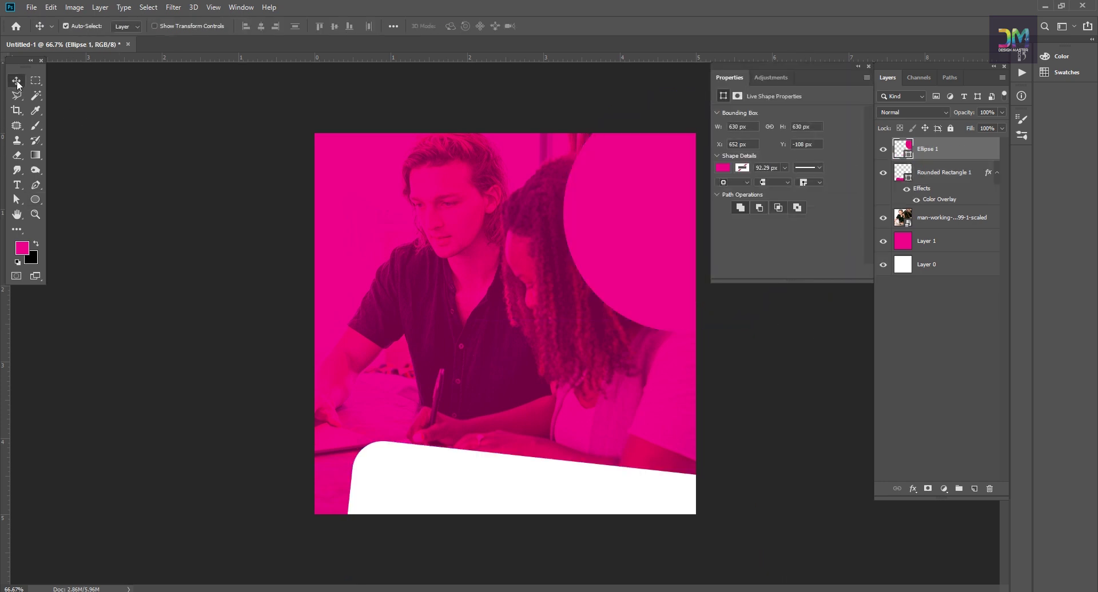
left_click_drag(679, 268, 663, 221)
Make the circle white with a Color Overlay and push it into the top-right corner.
left_click(913, 489)
left_click(938, 442)
left_click(1051, 334)
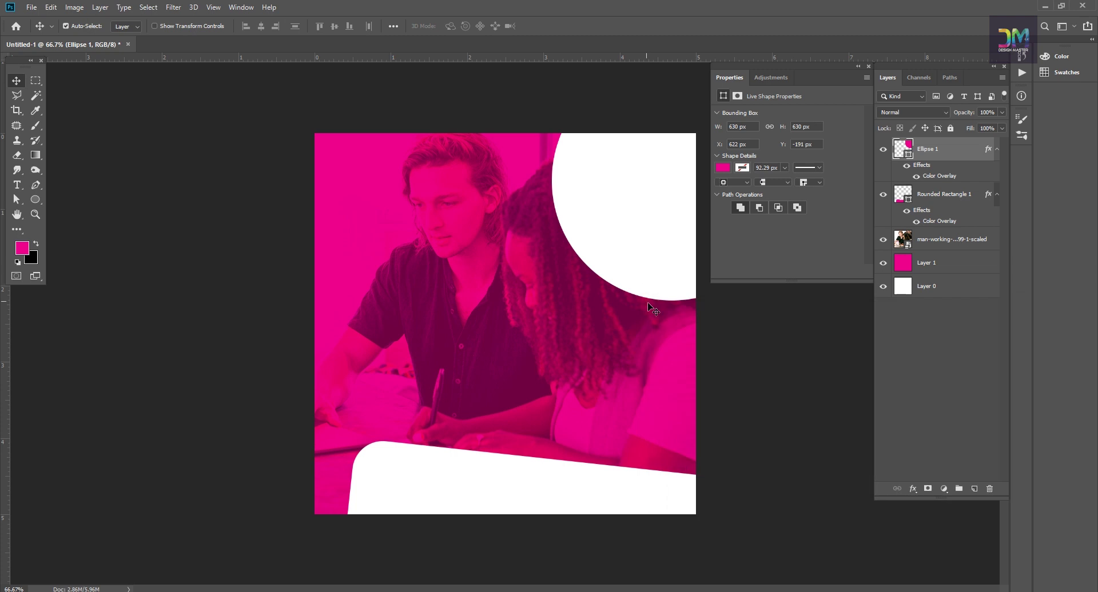
left_click_drag(656, 246, 643, 224)
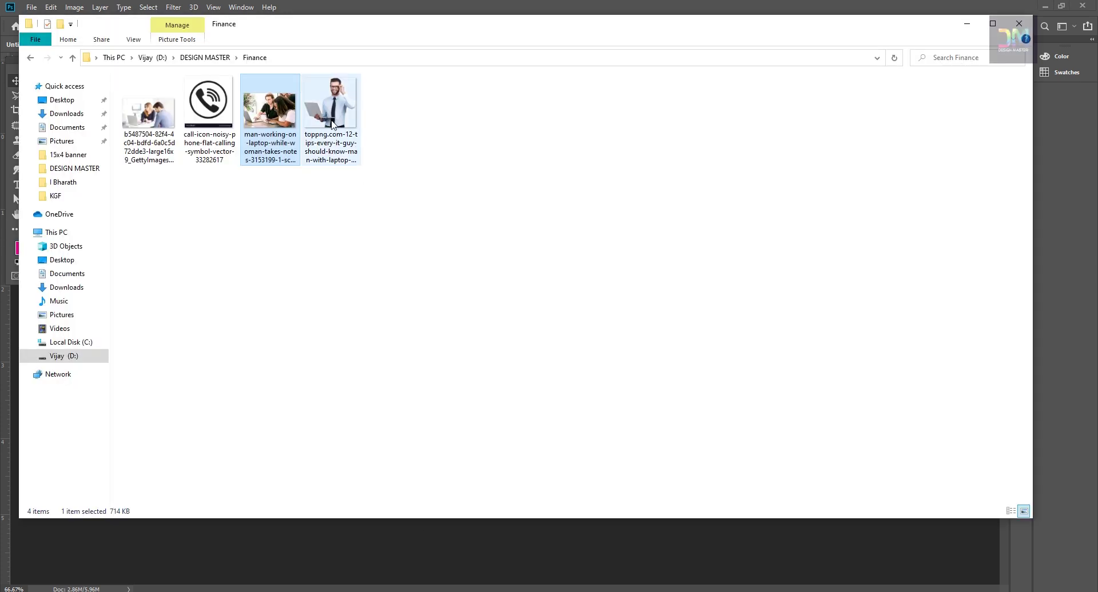
Place the businessman image on the right, behind the rounded rectangle layer.
mouse_move(328, 115)
left_mouse_down()
mouse_move(402, 580)
mouse_move(427, 534)
mouse_move(468, 334)
left_mouse_up()
left_click_drag(314, 139, 350, 143)
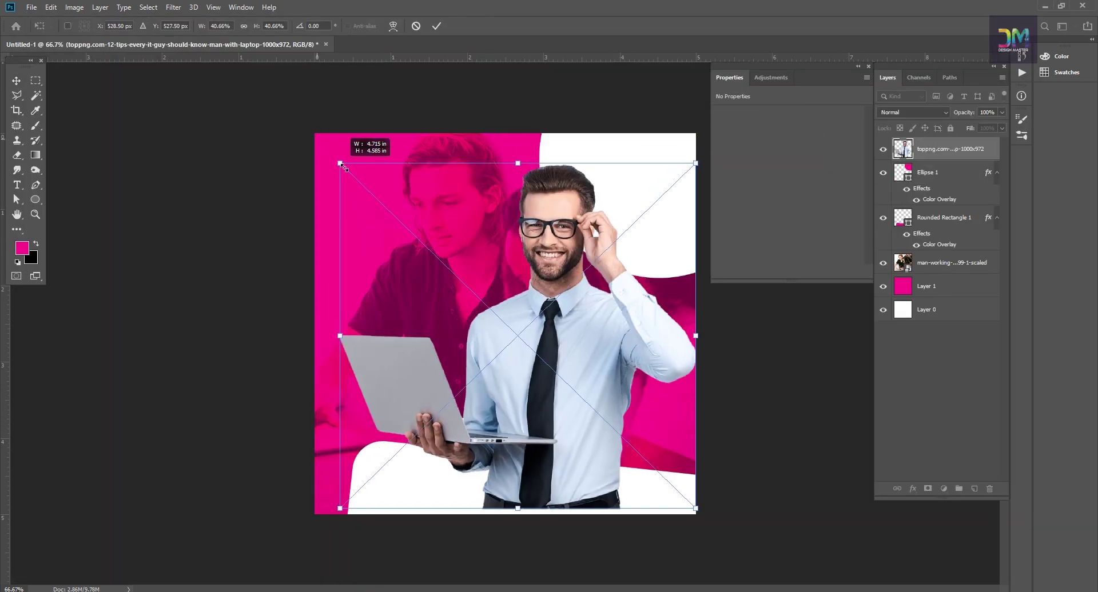
left_click_drag(597, 349, 610, 350)
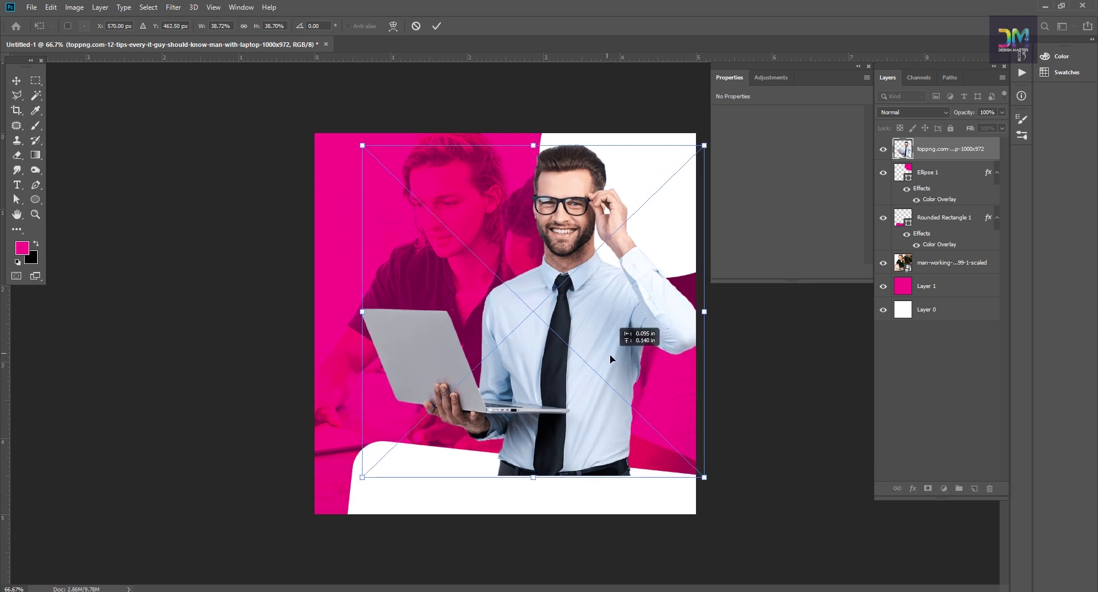
key("Return")
left_click_drag(932, 220, 930, 146)
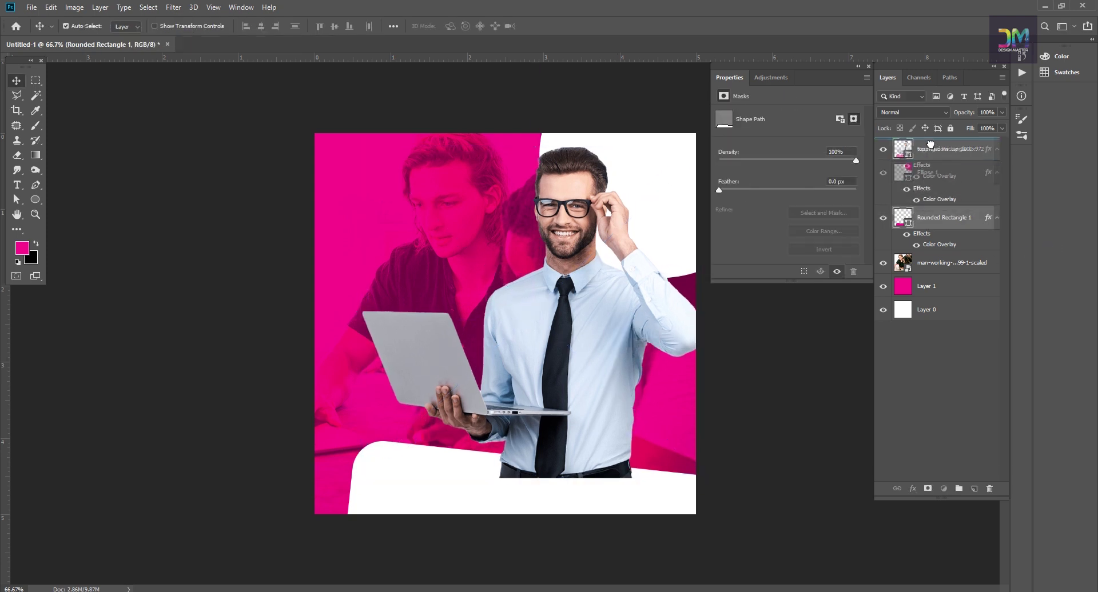
Resize and reposition the businessman slightly smaller and lower on the right.
left_click(936, 193)
key("ctrl+t")
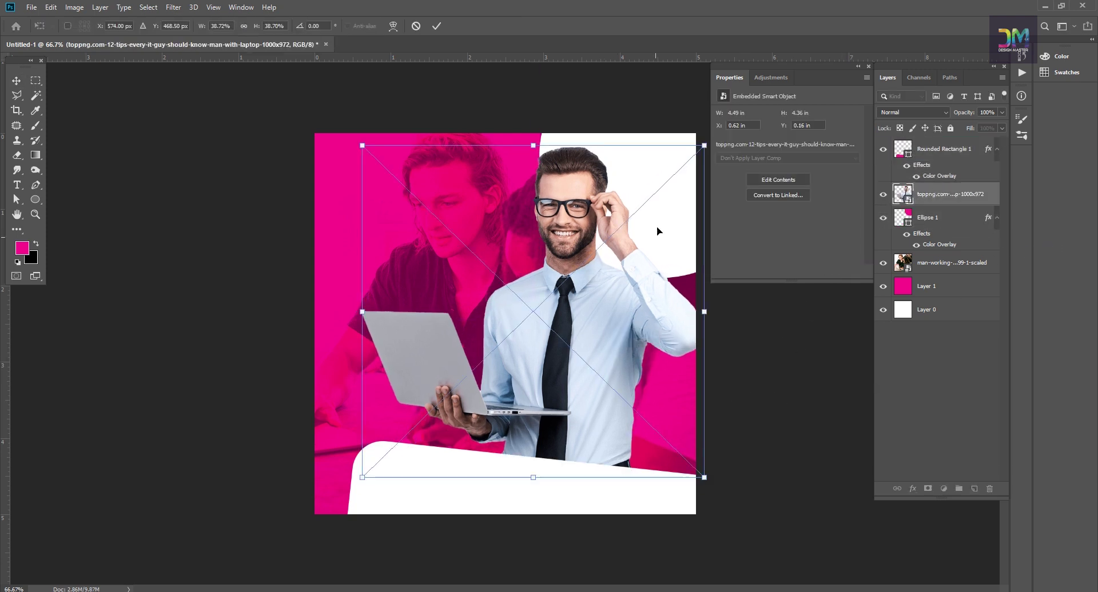
left_click_drag(656, 230, 597, 283)
left_click_drag(377, 478, 385, 469)
left_click_drag(599, 370, 599, 375)
key("Return")
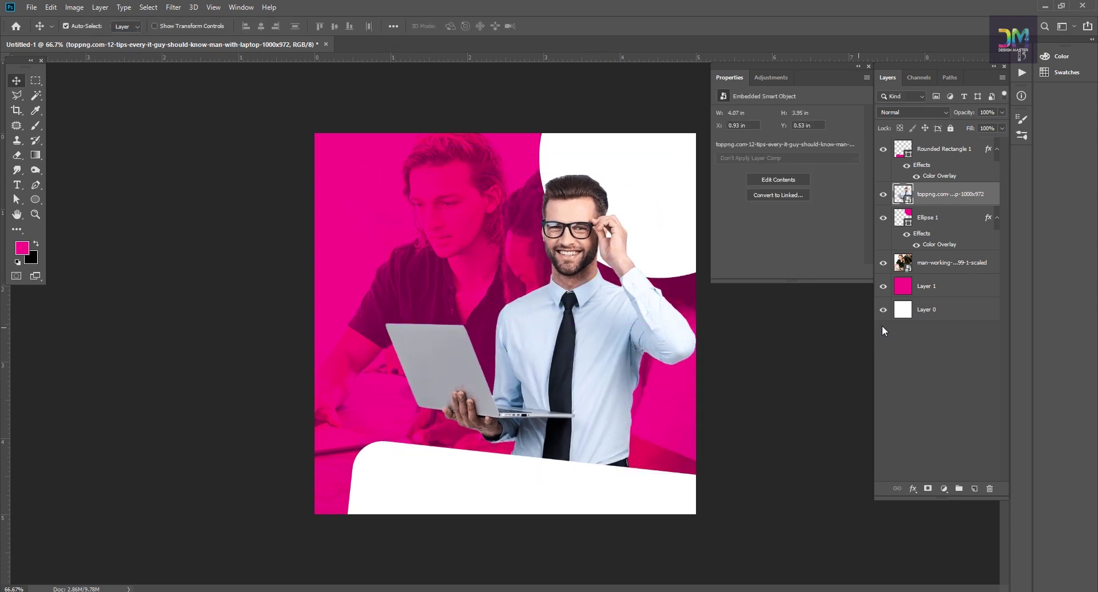
left_click(923, 290)
Tint the pink layer blue with a Color Overlay of 009ae9, fine-tuned to #009fe9.
left_click(913, 489)
left_click(938, 449)
left_click(923, 357)
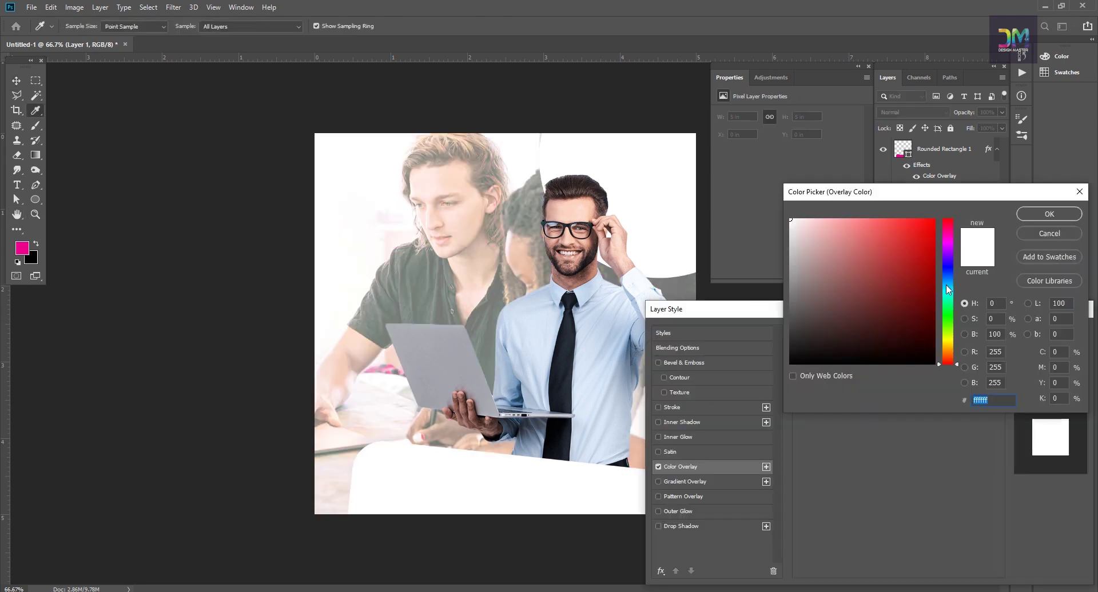
type("009ae9")
left_click_drag(952, 284, 953, 287)
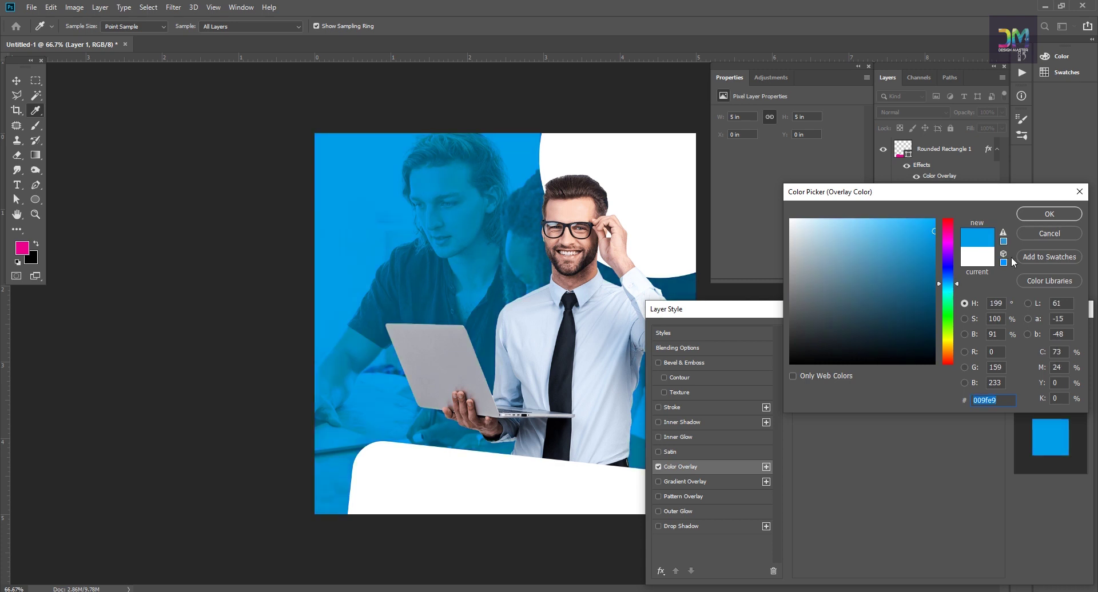
left_click(1050, 214)
left_click(1042, 337)
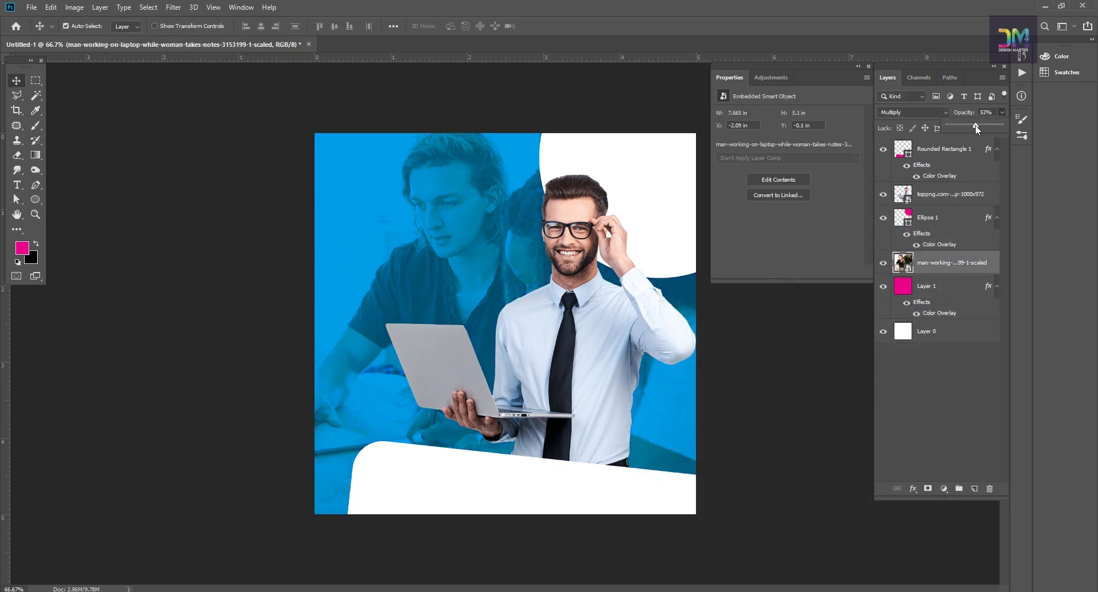
left_click(34, 205)
left_click(72, 219)
Draw a white, outline-free circle over the top-left corner.
left_click_drag(290, 110, 473, 294)
left_click(168, 26)
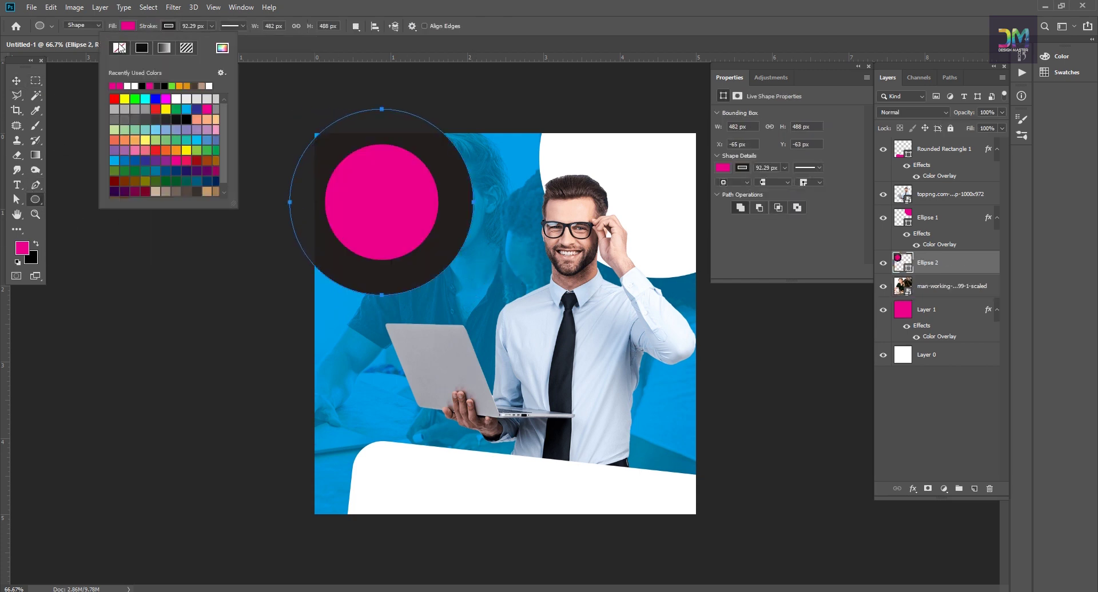
left_click(121, 48)
left_click(128, 26)
left_click(87, 86)
Warp the circle into a flowing wave down the left side, then nudge it down-right.
key("ctrl+t")
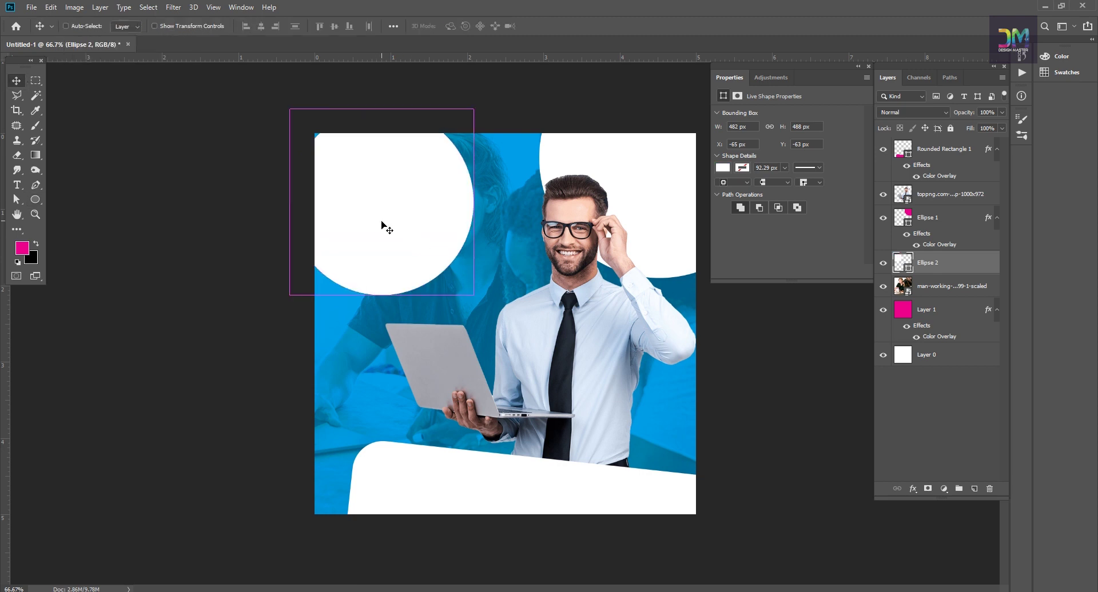
right_click(382, 220)
left_click(419, 291)
left_click_drag(473, 170, 537, 127)
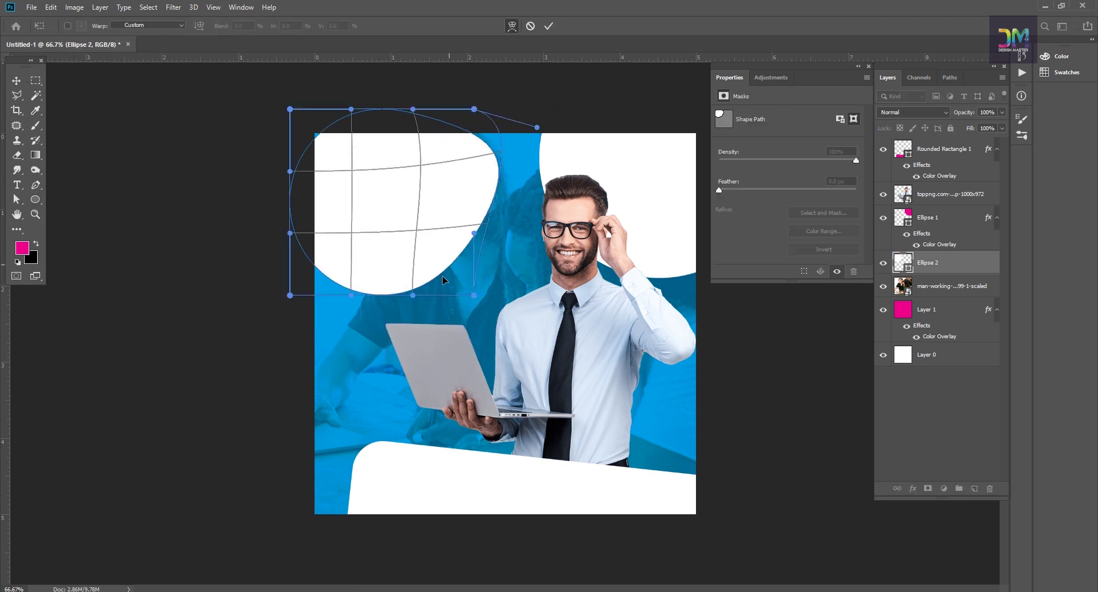
left_click_drag(412, 295, 372, 319)
left_click_drag(290, 296, 253, 482)
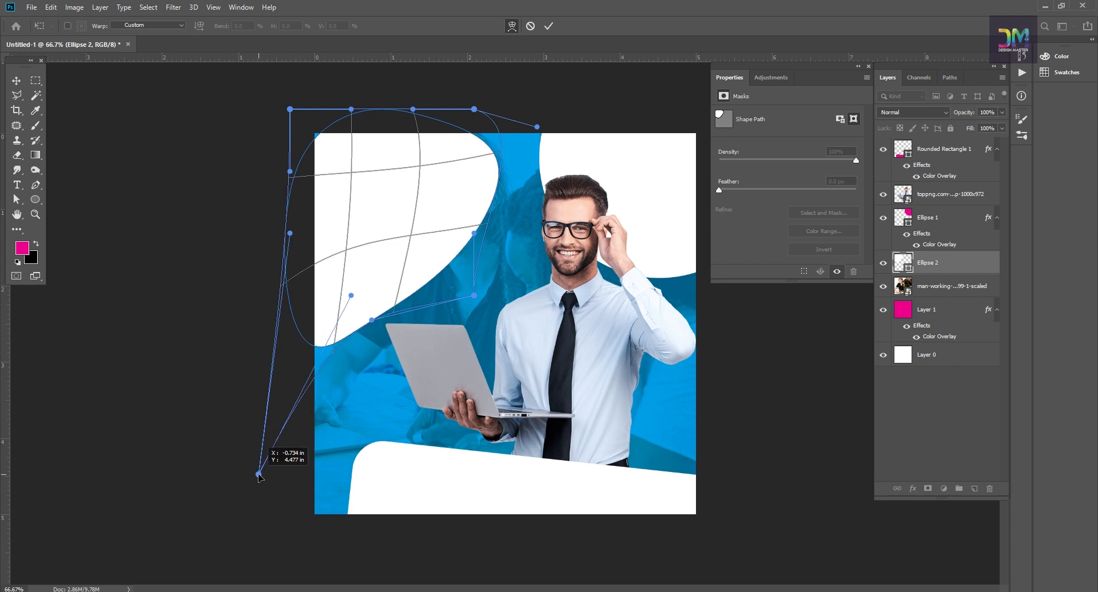
left_click_drag(474, 233, 345, 197)
left_click_drag(537, 127, 609, 131)
key("Return")
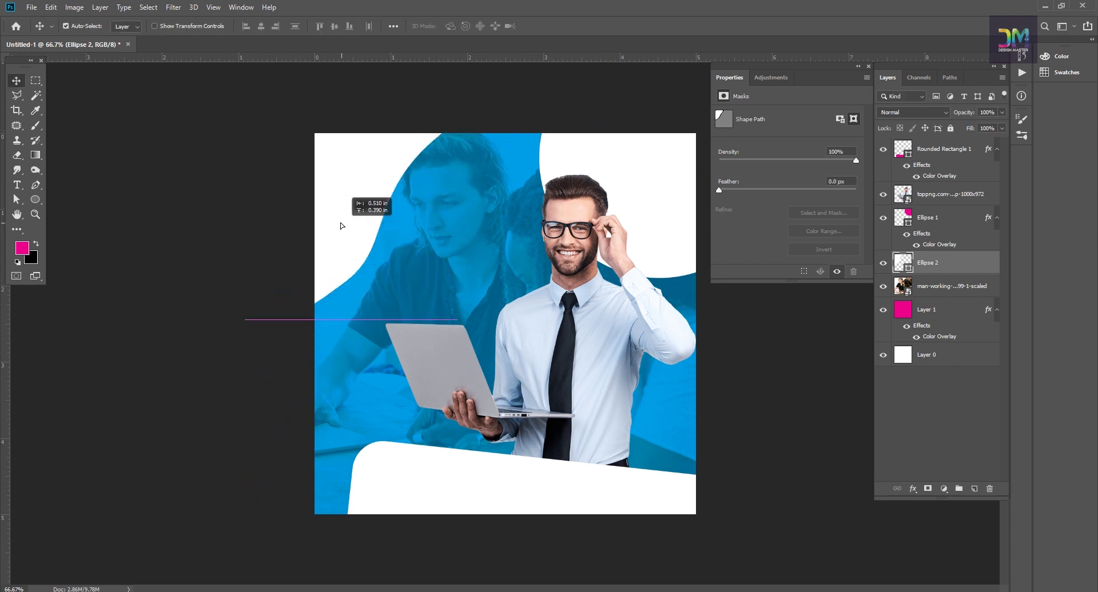
left_click(355, 223)
mouse_move(361, 204)
left_mouse_down()
mouse_move(365, 212)
mouse_move(376, 180)
left_mouse_up()
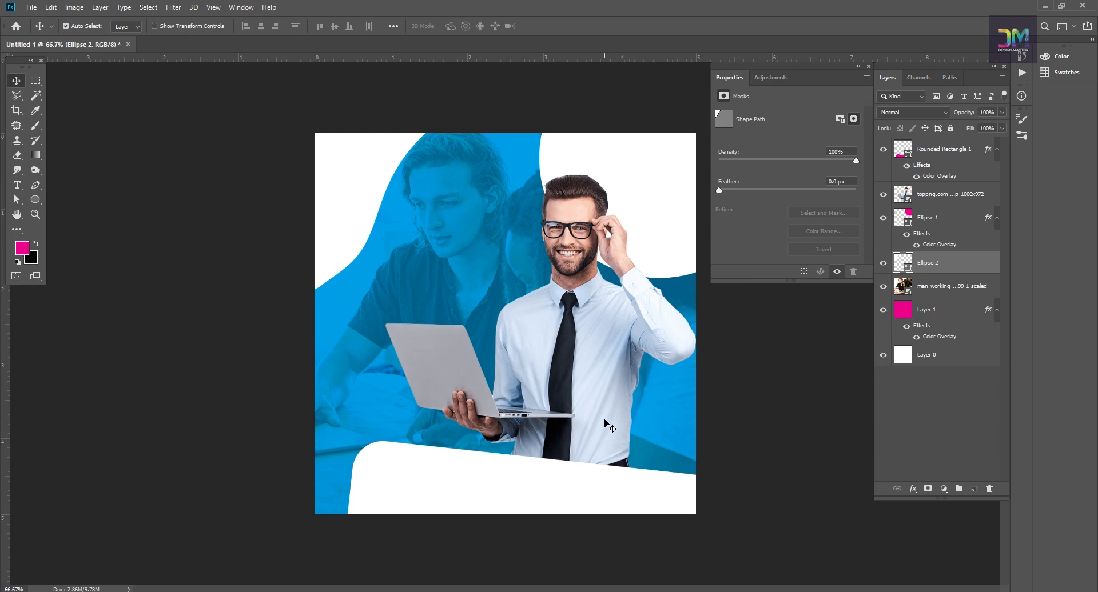
Add a Drop Shadow to the businessman with 13 px distance and reduced opacity.
left_click(950, 194)
left_click(913, 489)
left_click(919, 487)
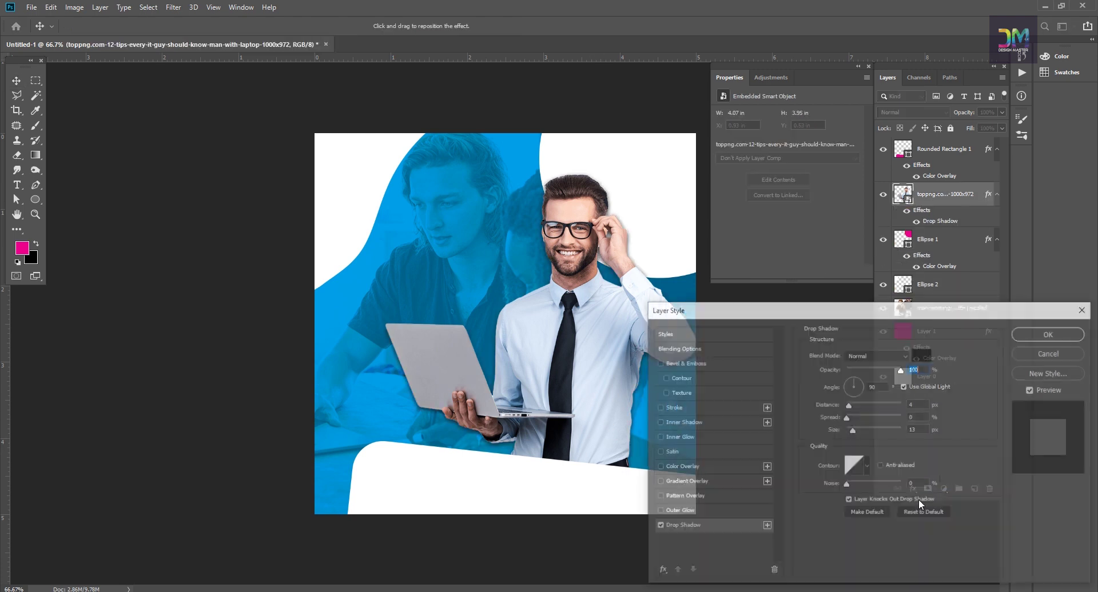
left_click_drag(857, 404, 854, 404)
left_click_drag(901, 369, 877, 371)
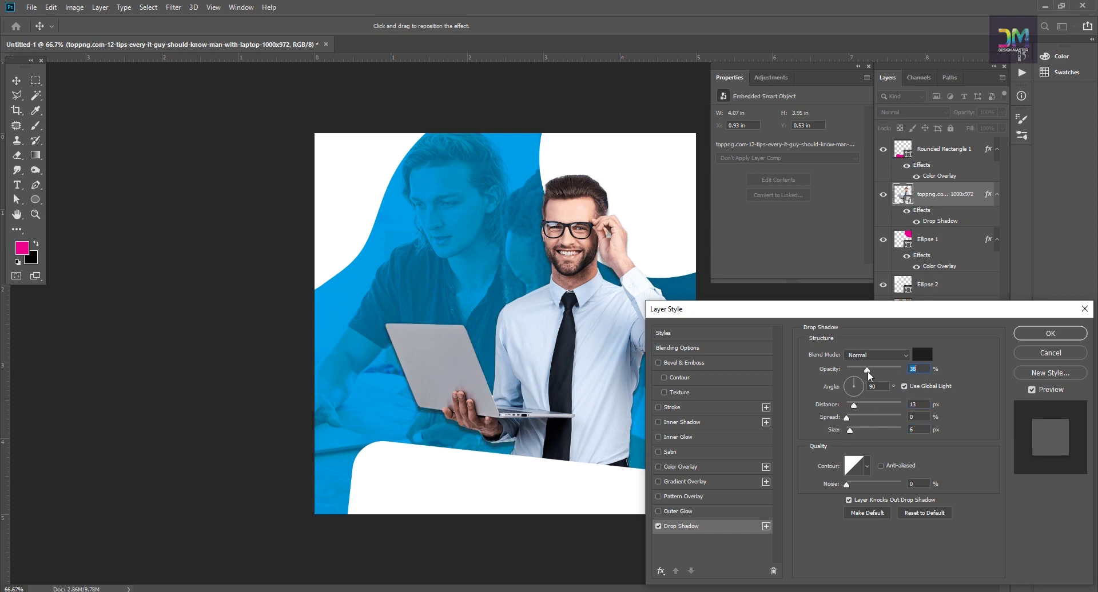
left_click(1030, 335)
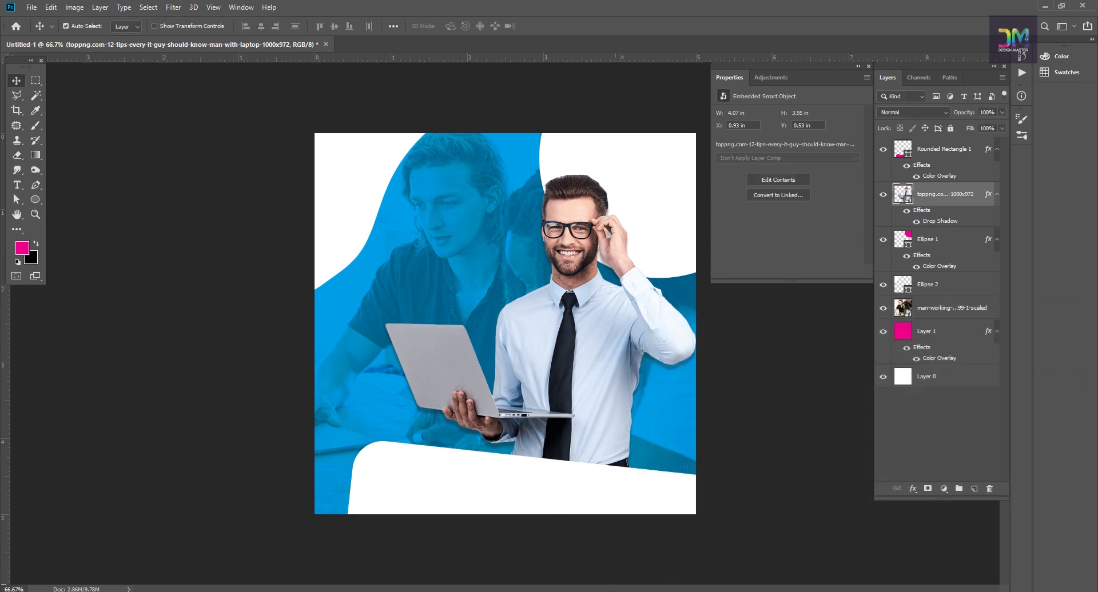
key("alt+Tab")
Copy the headline lines from the notes and paste them as Arial Narrow text.
left_click_drag(443, 209, 328, 194)
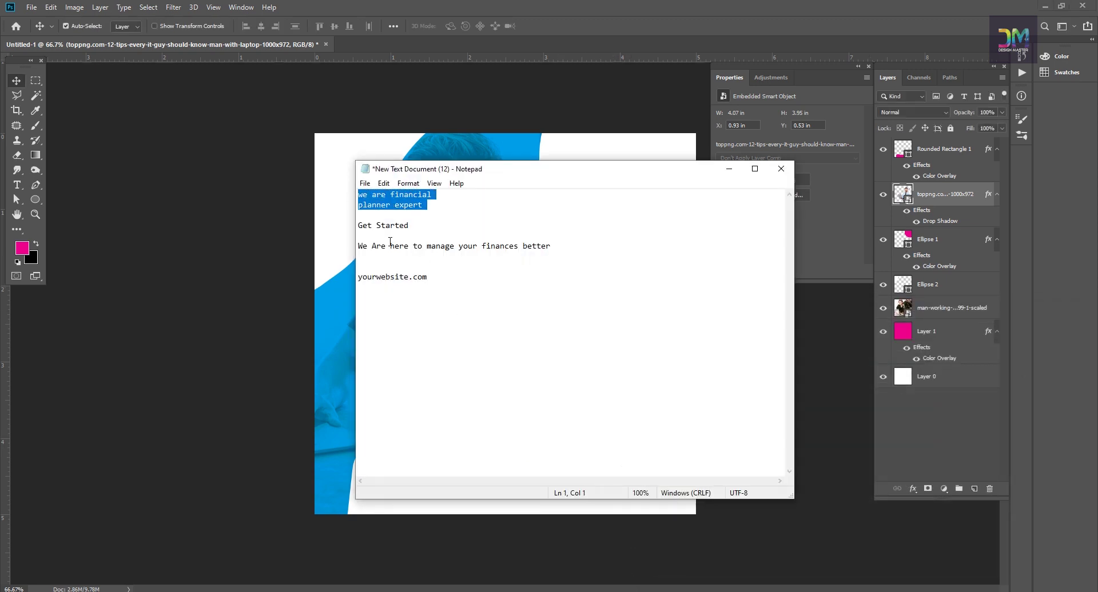
key("alt+Tab")
key("t")
left_click(396, 257)
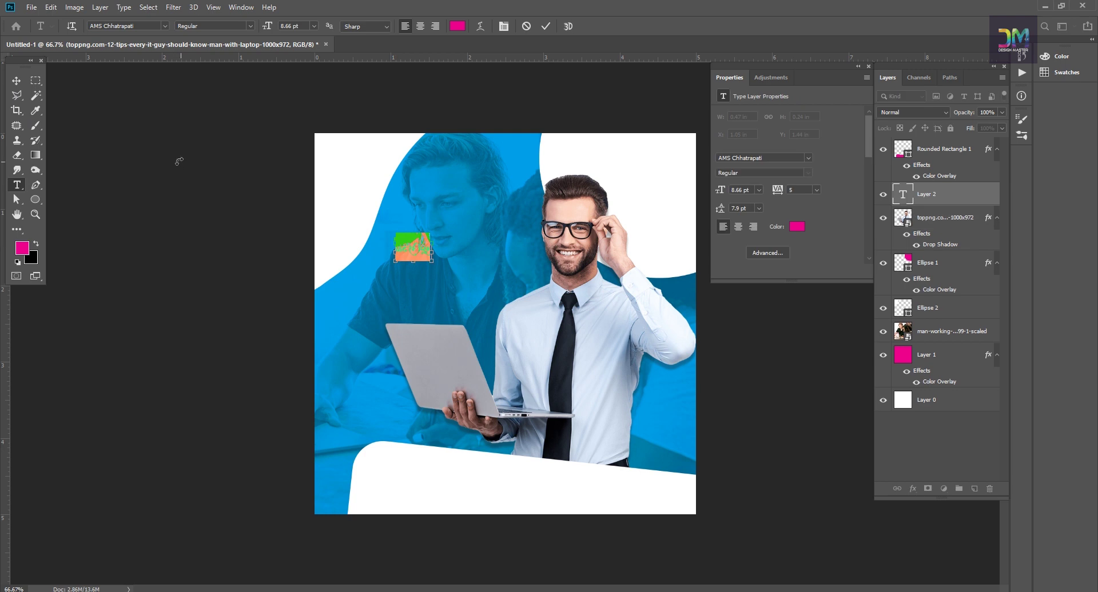
left_click(147, 26)
left_click(143, 61)
type("we are financial planner expert")
Enlarge the headline, move it to the upper left, and adjust the blue curve.
left_click_drag(440, 262, 570, 312)
key("Return")
mouse_move(480, 259)
left_mouse_down()
mouse_move(422, 234)
mouse_move(451, 259)
left_mouse_up()
left_click_drag(341, 185, 337, 171)
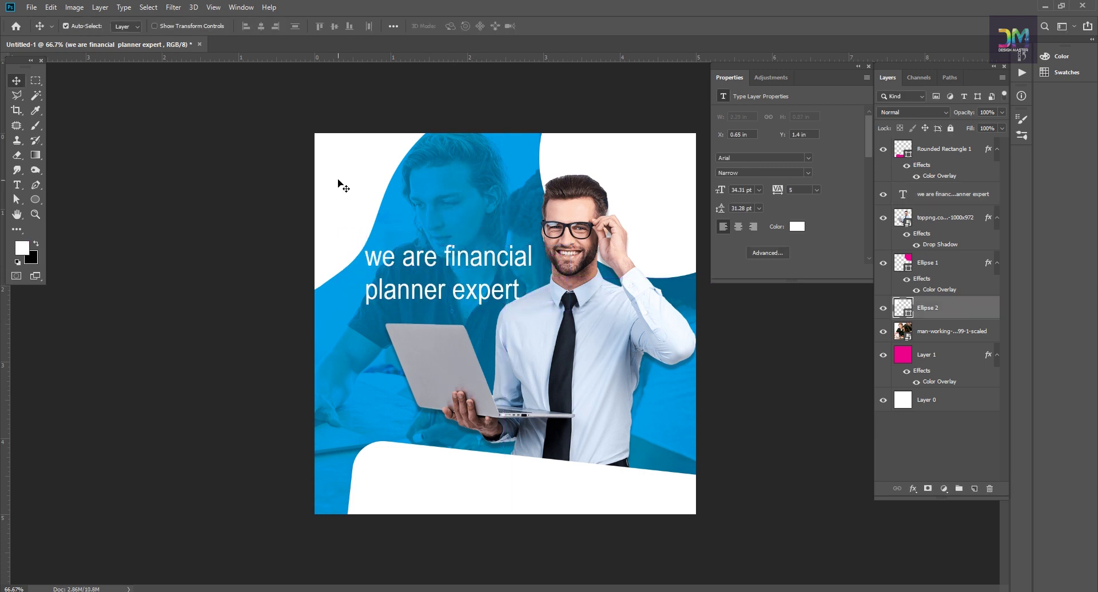
left_click_drag(433, 264, 403, 249)
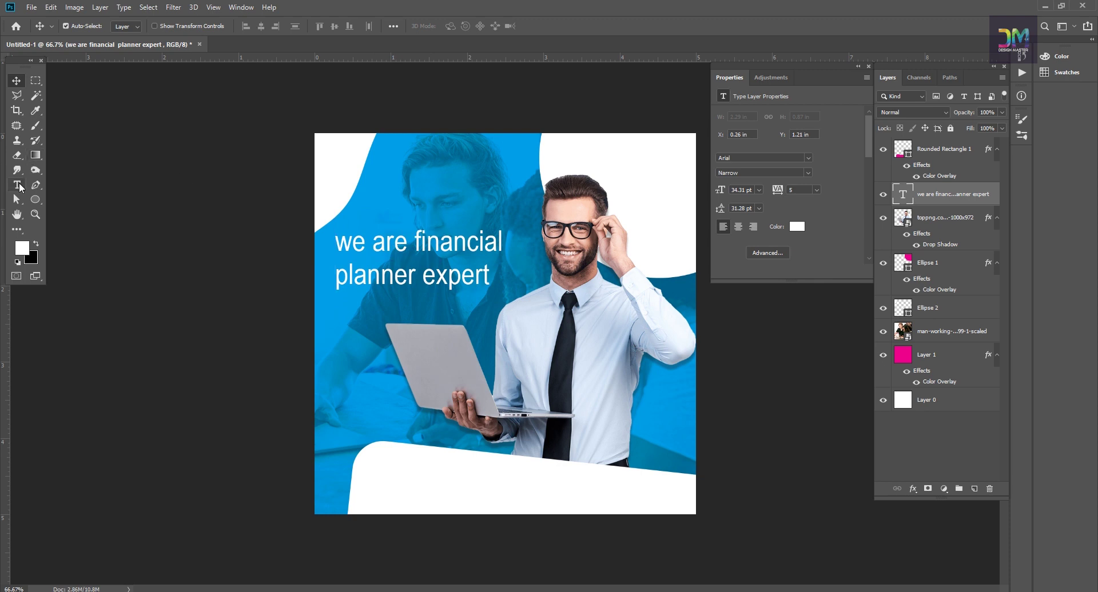
Capitalise each headline word: We, Are, Financial, Planner, Expert.
key("t")
left_click(348, 242)
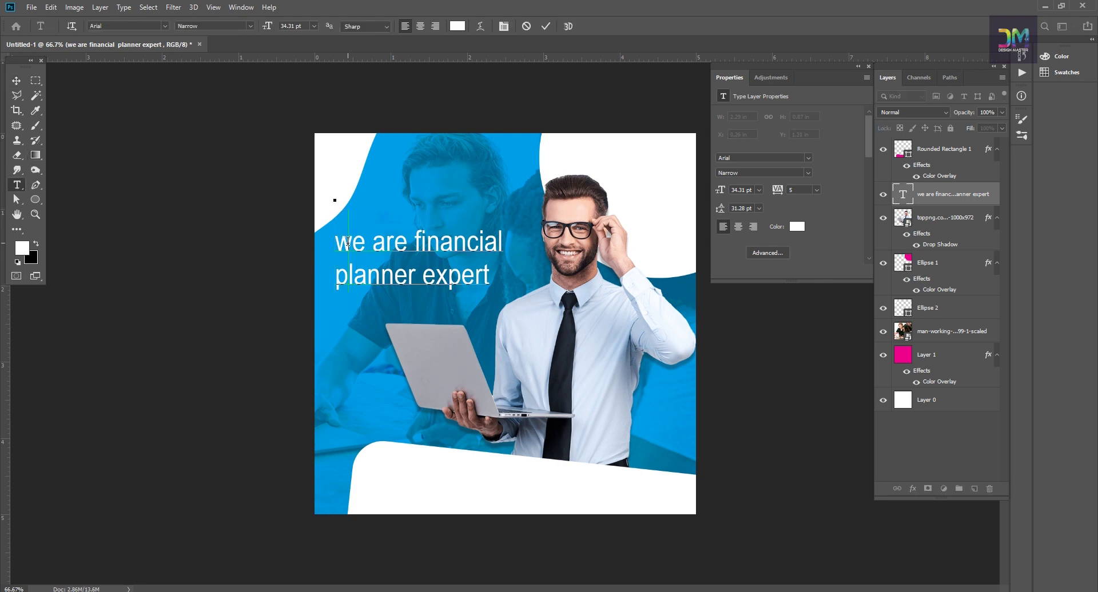
key("BackSpace")
type("p")
key("Delete")
type("W")
key("Delete")
type("A")
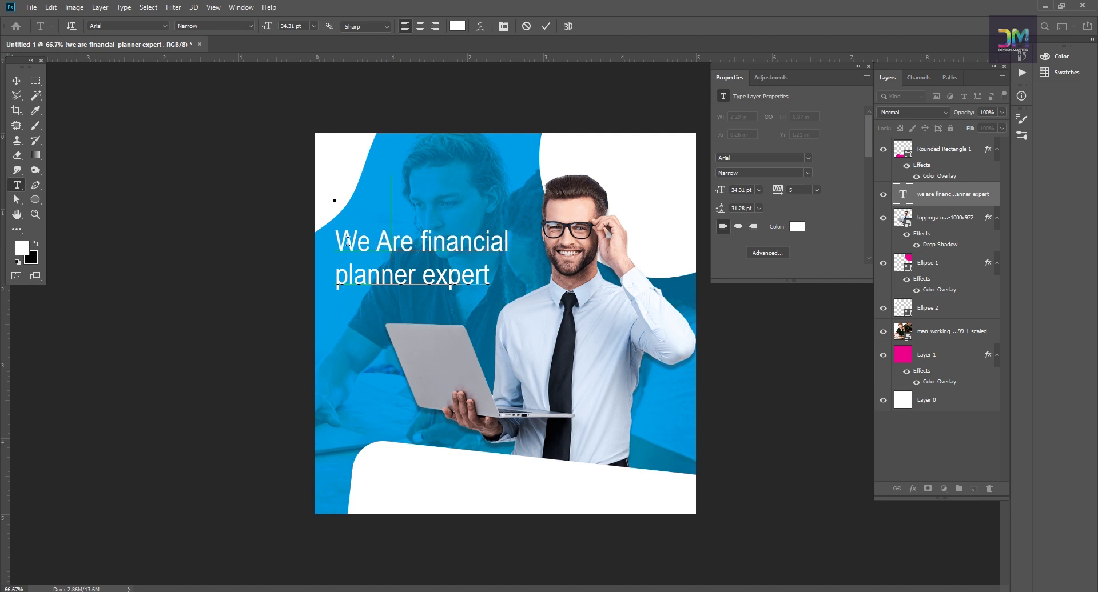
key("Delete")
type("F")
key("Delete")
type("P")
key("Delete")
type("E")
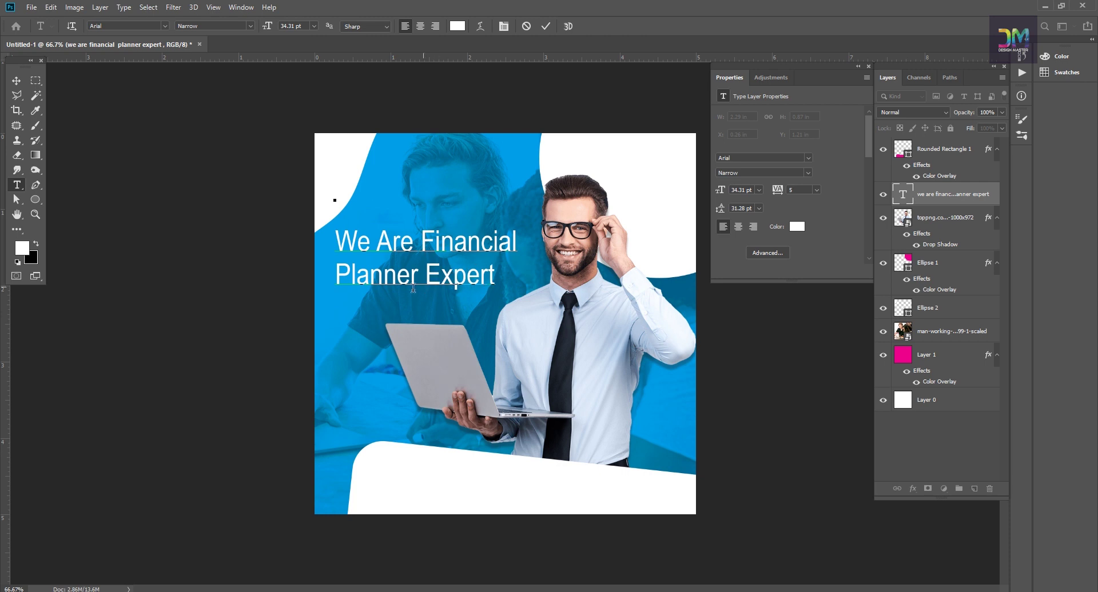
Delete the second headline line, leaving 'We Are Financial'.
key("ctrl+a")
left_click(17, 81)
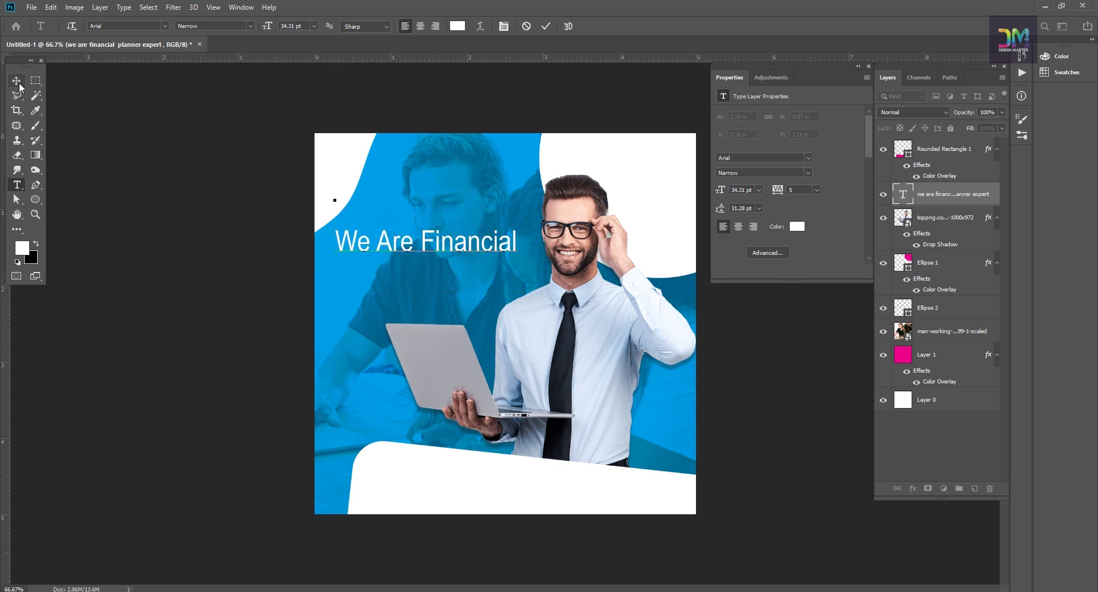
left_click(17, 185)
Set the 'We Are Financial' headline in Gotham Medium and shrink it slightly.
left_click(166, 25)
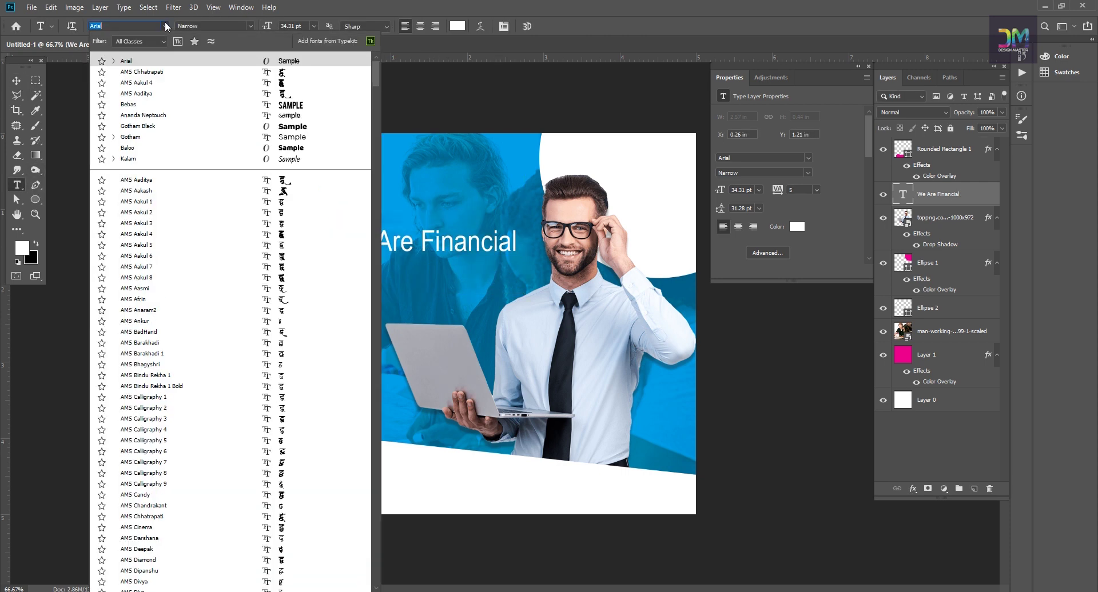
type("goth")
type("a")
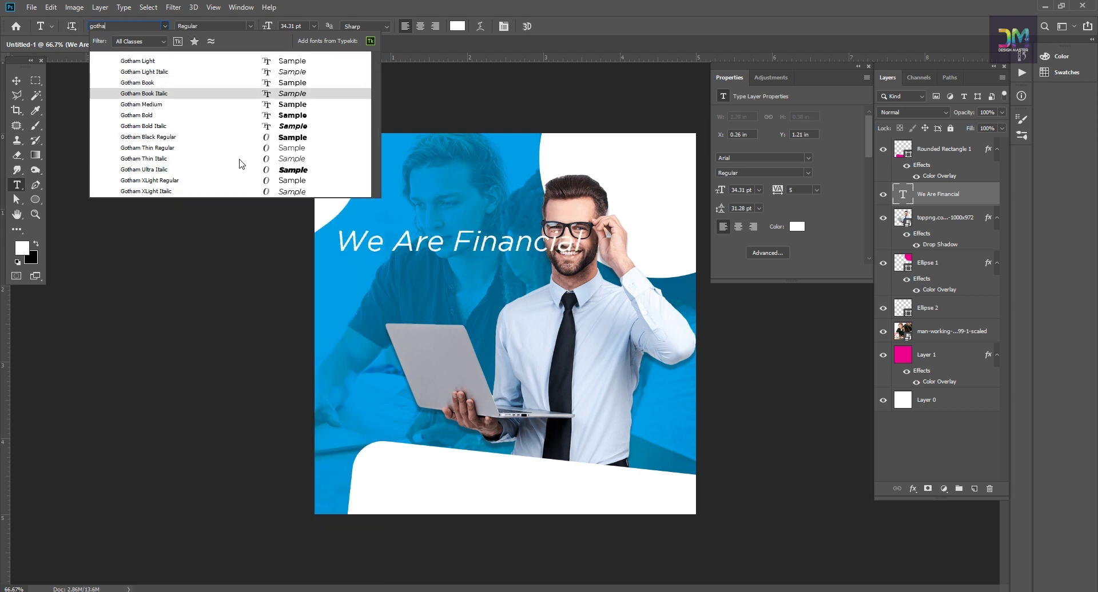
left_click(284, 105)
key("v")
key("ctrl+t")
mouse_move(582, 255)
left_mouse_down()
mouse_move(571, 235)
mouse_move(523, 223)
left_mouse_up()
key("Return")
Tighten the headline tracking to -55 and enlarge it slightly.
left_click_drag(776, 196, 782, 195)
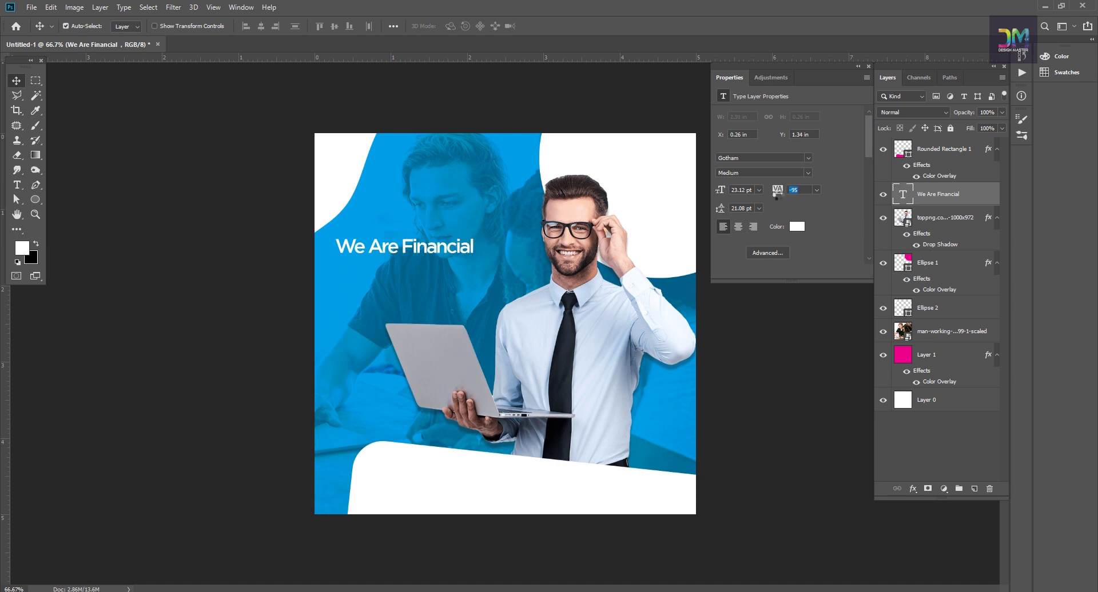
key("ctrl+t")
left_click_drag(486, 257, 460, 272)
key("Return")
Add a 'Planner Expert' line beneath the headline in Gotham Black.
type("tPlanner Expert")
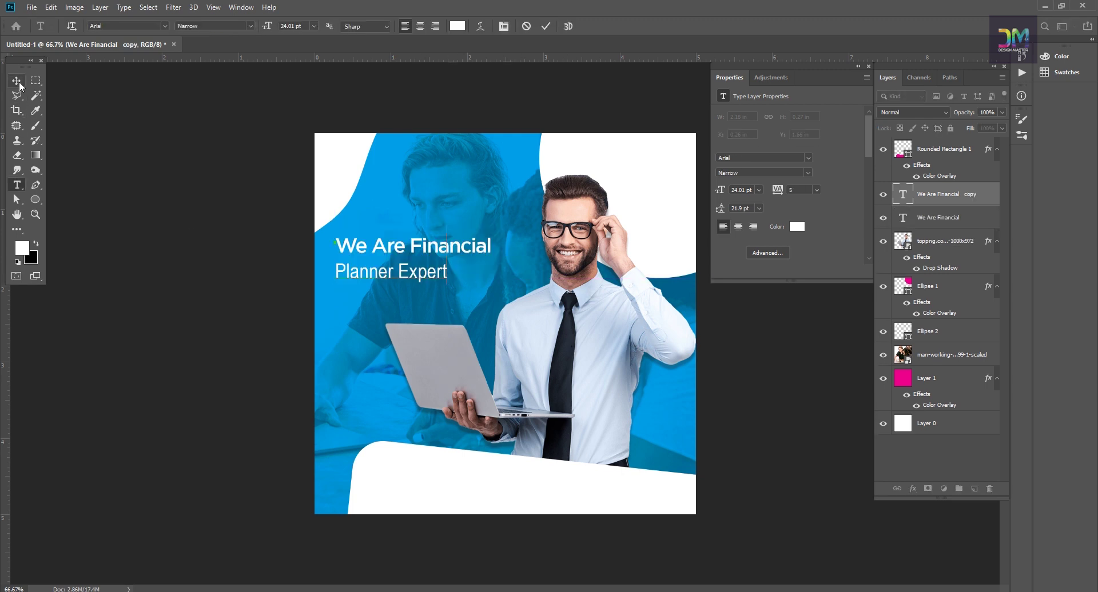
left_click(19, 86)
key("t")
left_click(132, 26)
type("gotham")
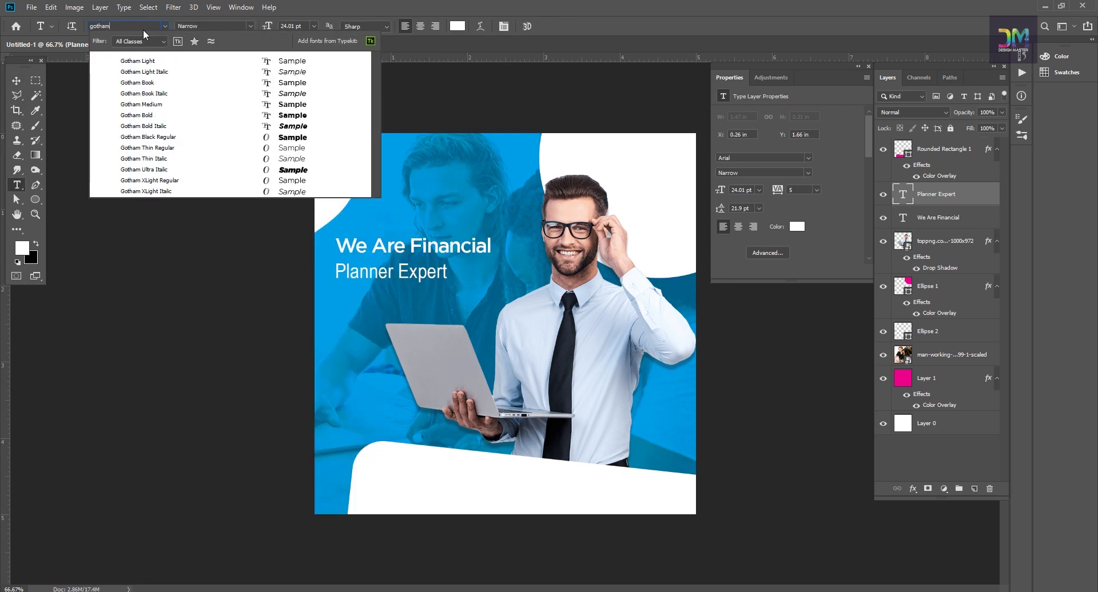
left_click(149, 137)
key("v")
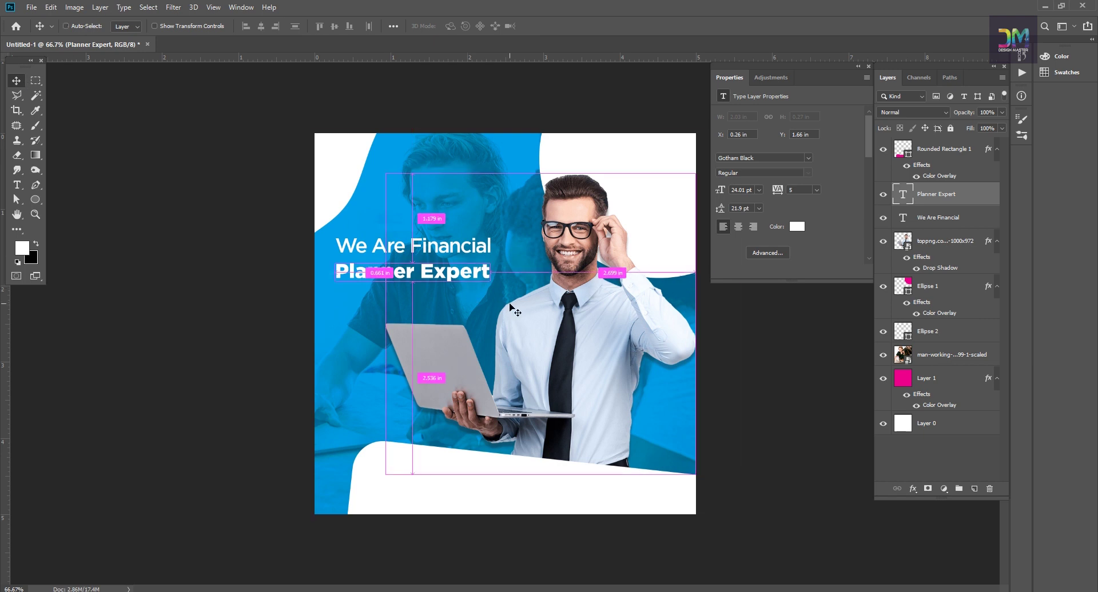
Enlarge both headline lines to 27.76 pt and move them up.
key("alt+Tab")
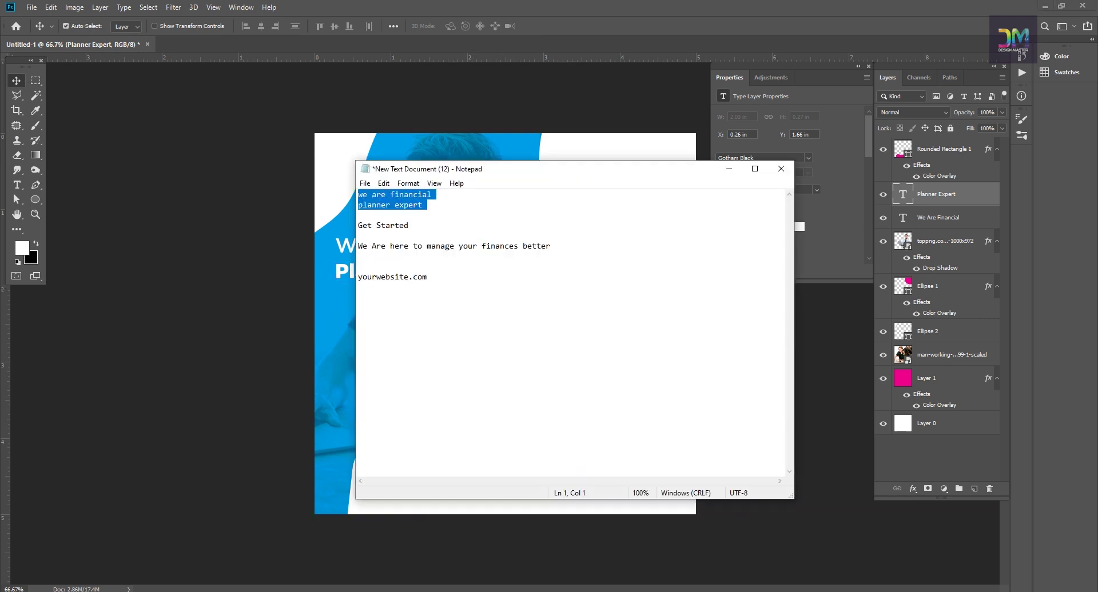
key("alt+Tab")
left_click(938, 219, "shift")
key("ctrl+shift+period")
key("ctrl+shift+period")
key("shift+Up")
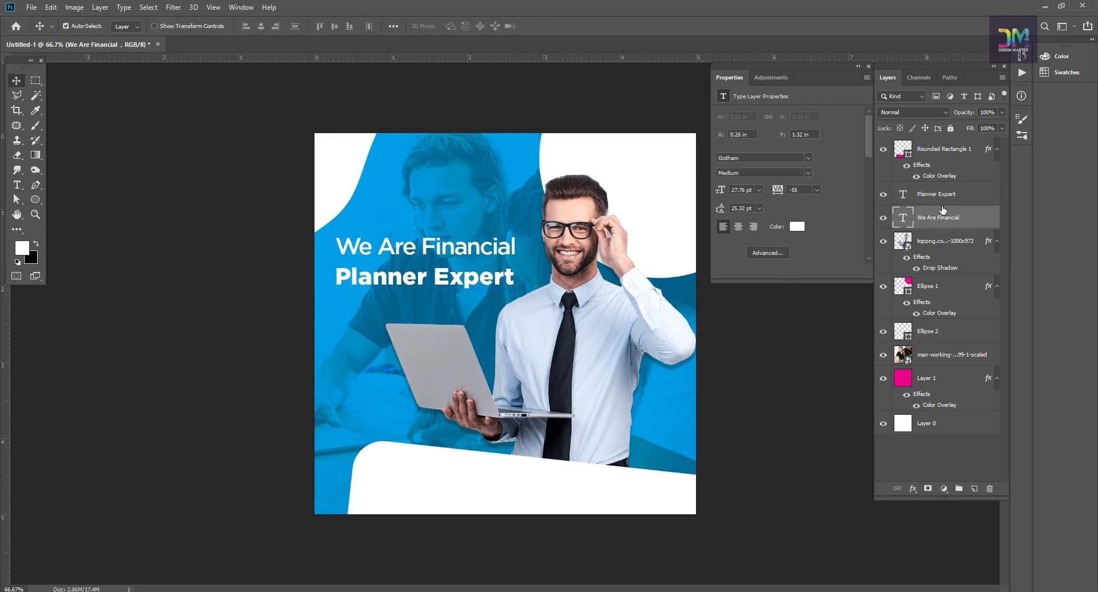
key("shift+Up")
key("shift+Up")
Nudge 'Planner Expert' up and copy the Get Started text from the ad copy notes.
left_click(944, 203)
key("shift+Up")
key("shift+Up")
key("shift+Up")
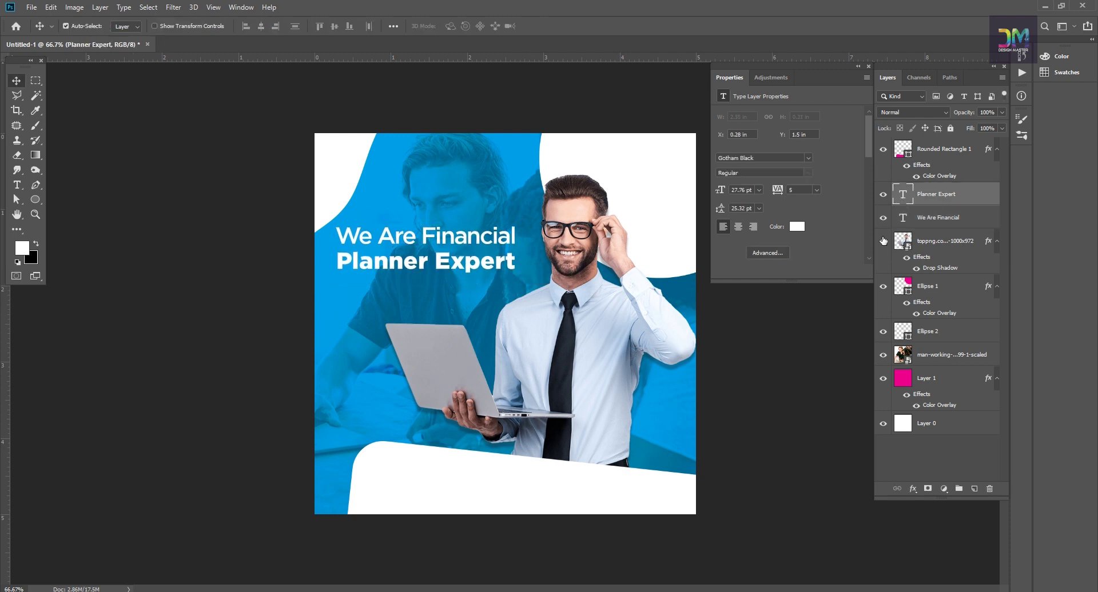
key("alt+Tab")
key("Down")
key("Down")
key("Down")
key("shift+Home")
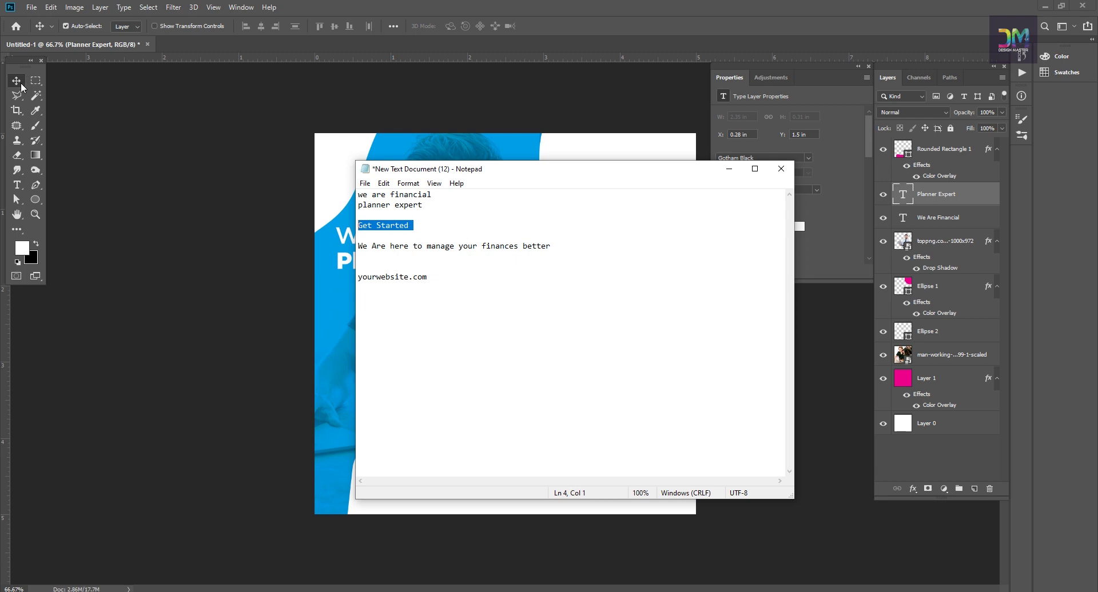
key("alt+Tab")
Draw a white rounded-rectangle button at the lower left of the blue area.
right_click(35, 199)
left_click(80, 211)
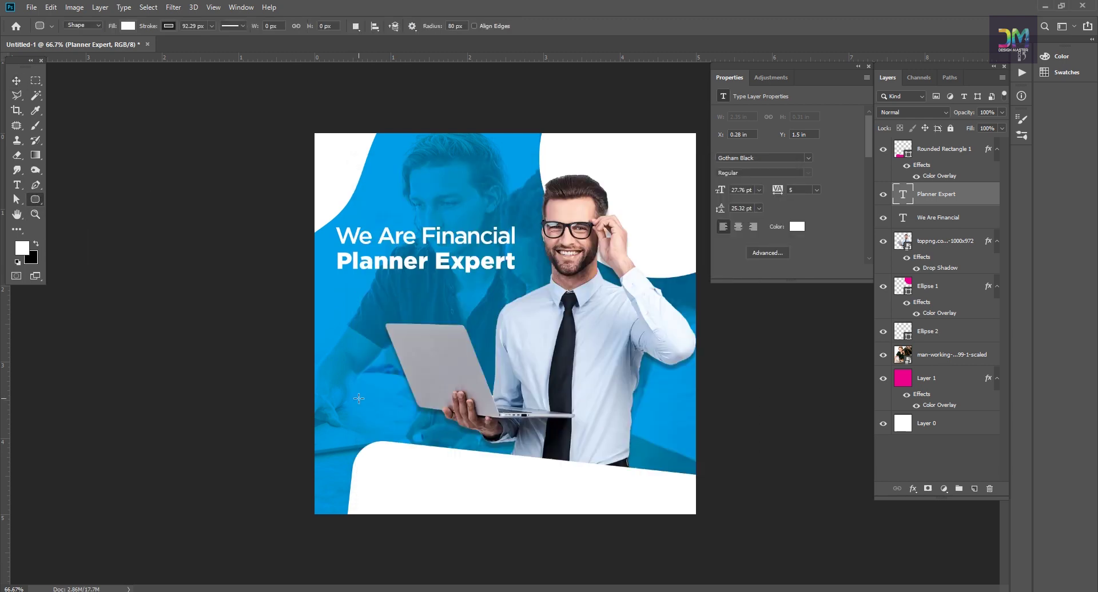
left_click_drag(349, 395, 418, 418)
left_click(168, 26)
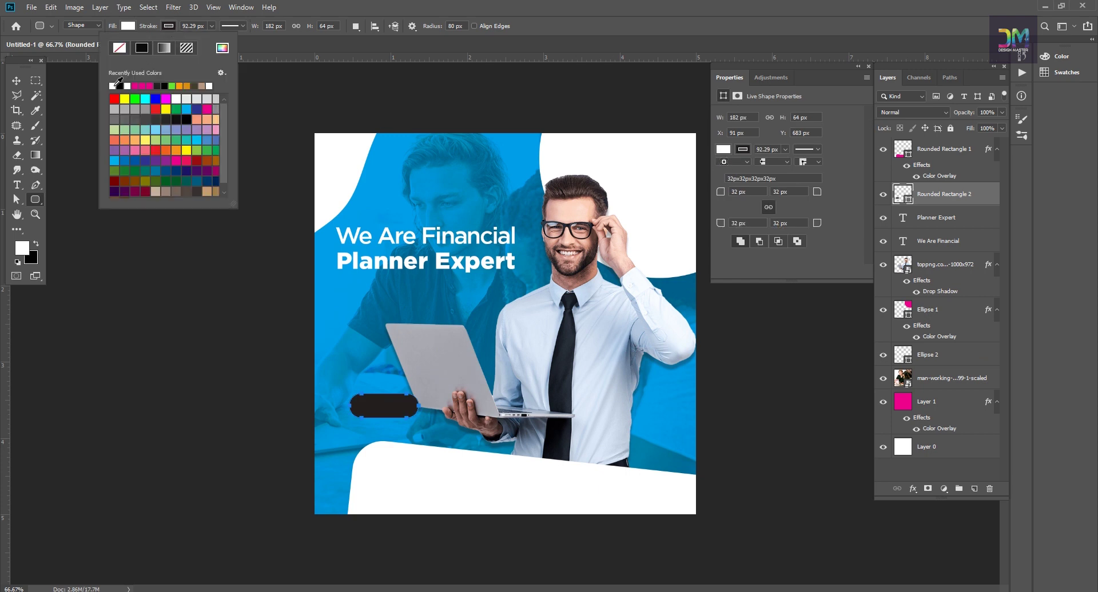
left_click(118, 81)
Duplicate the Planner Expert text downward and retype it as 'Get Started'.
key("v")
left_click_drag(411, 264, 411, 371, "alt")
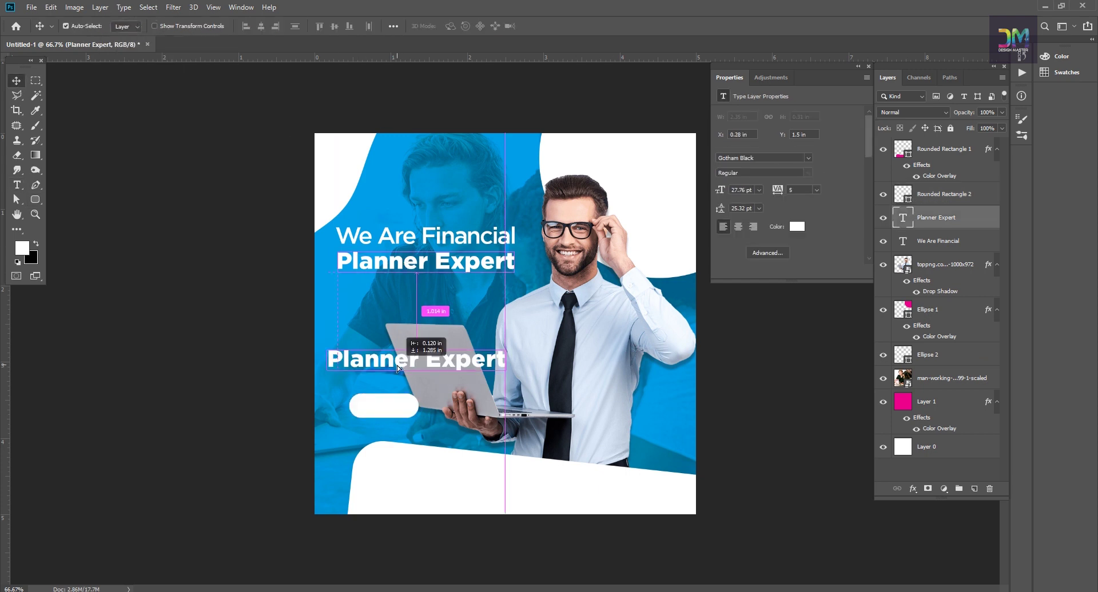
key("t")
triple_click(401, 366)
type("Get Started")
key("ctrl+Return")
Place 'Get Started' above the button layer and shrink it to fit the button.
key("v")
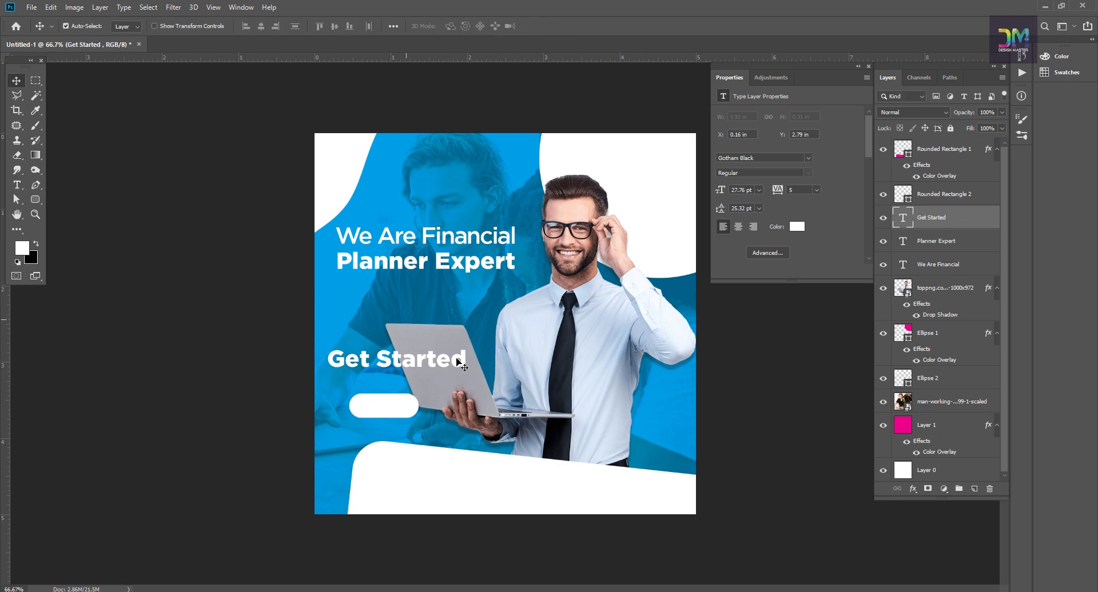
left_click_drag(938, 218, 938, 187)
key("ctrl+t")
mouse_move(468, 347)
left_mouse_down()
mouse_move(402, 359)
mouse_move(399, 410)
left_mouse_up()
key("Return")
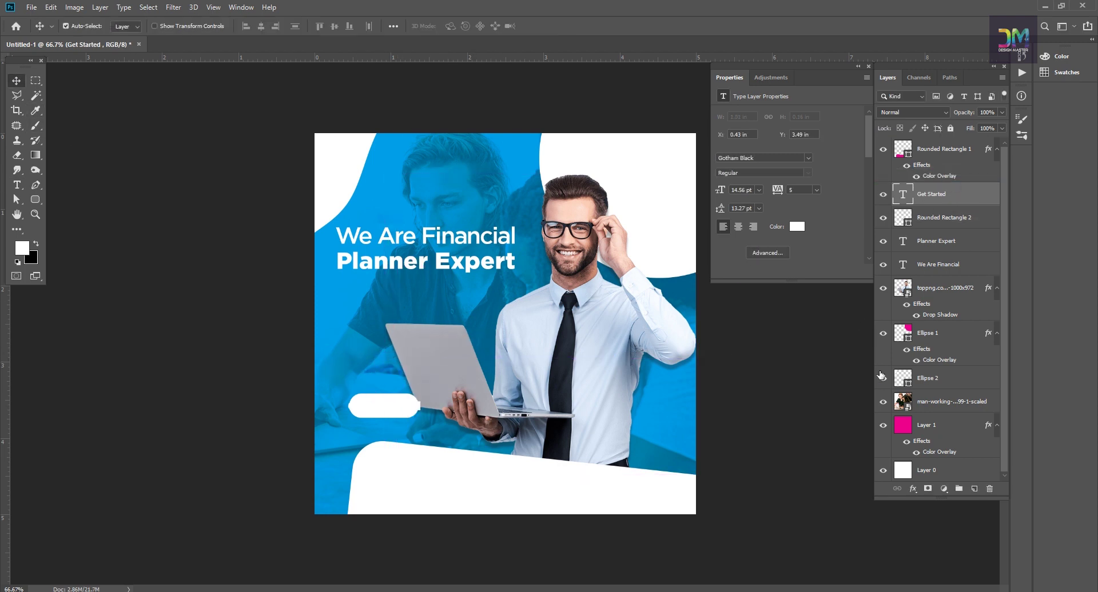
Colour 'Get Started' with blue sampled from the design and rescale it to fit.
left_click(22, 247)
left_click(943, 277)
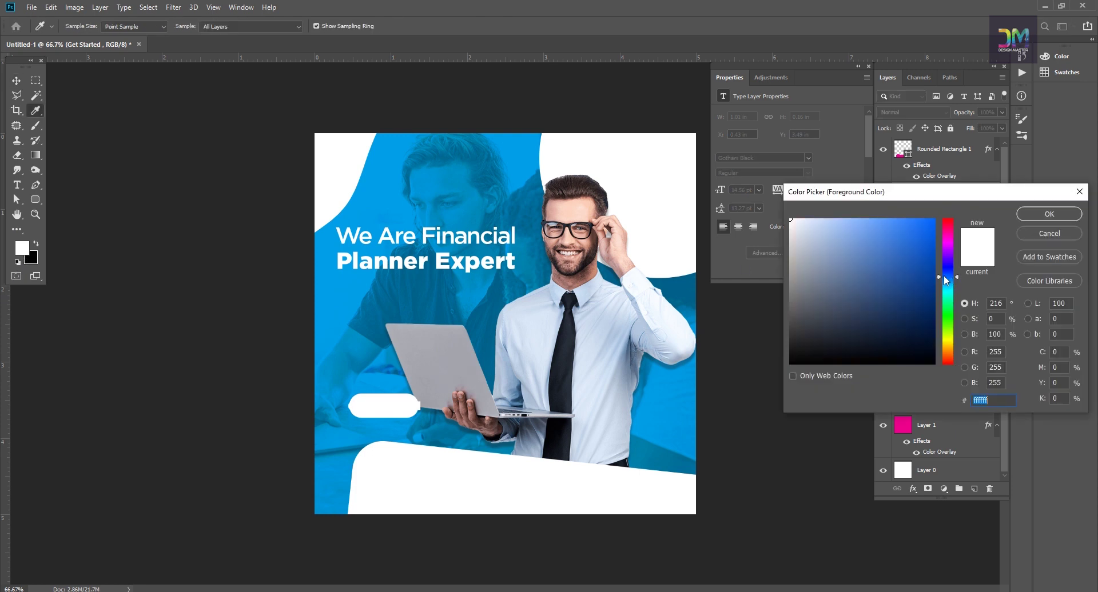
left_click(686, 287)
left_click(1050, 213)
key("alt+BackSpace")
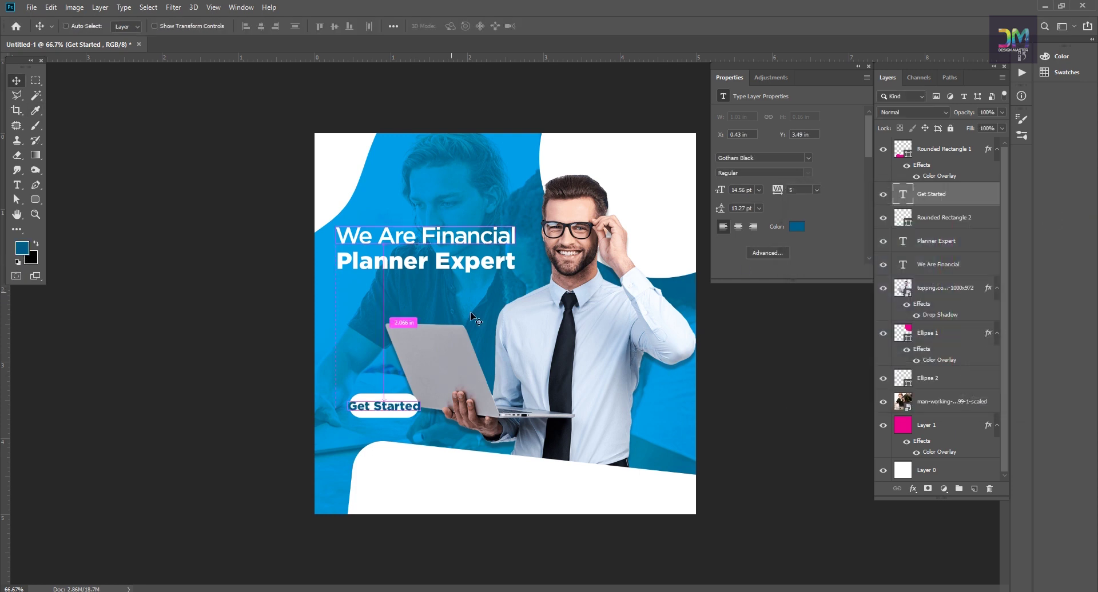
key("ctrl+t")
left_click_drag(424, 401, 422, 398)
key("Return")
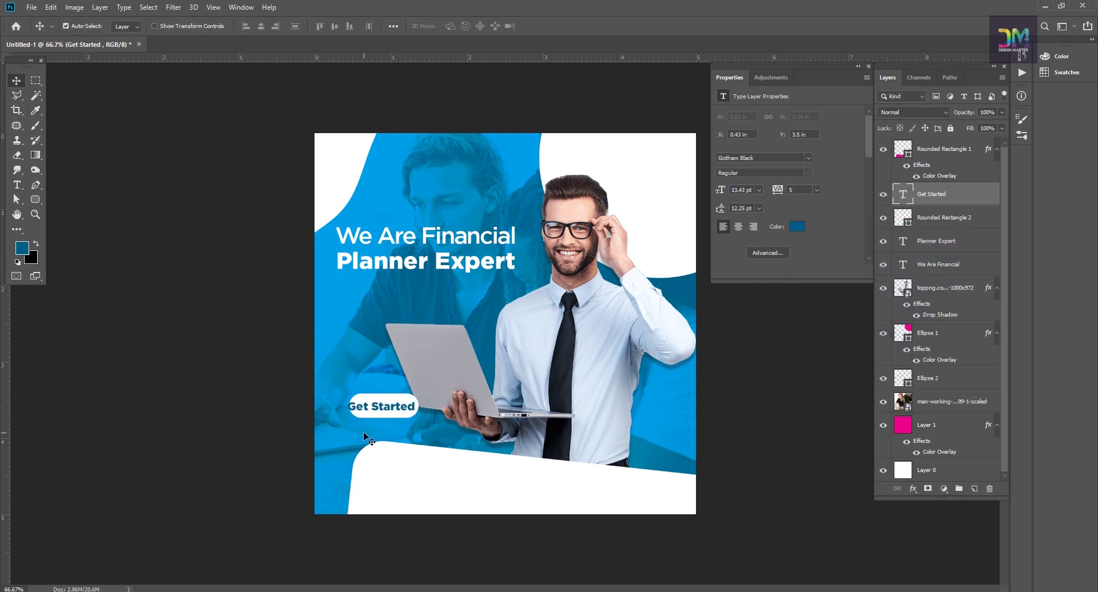
Stretch the white button leftward to about 117% width.
left_click(372, 403)
key("ctrl+t")
left_click_drag(350, 406, 338, 406)
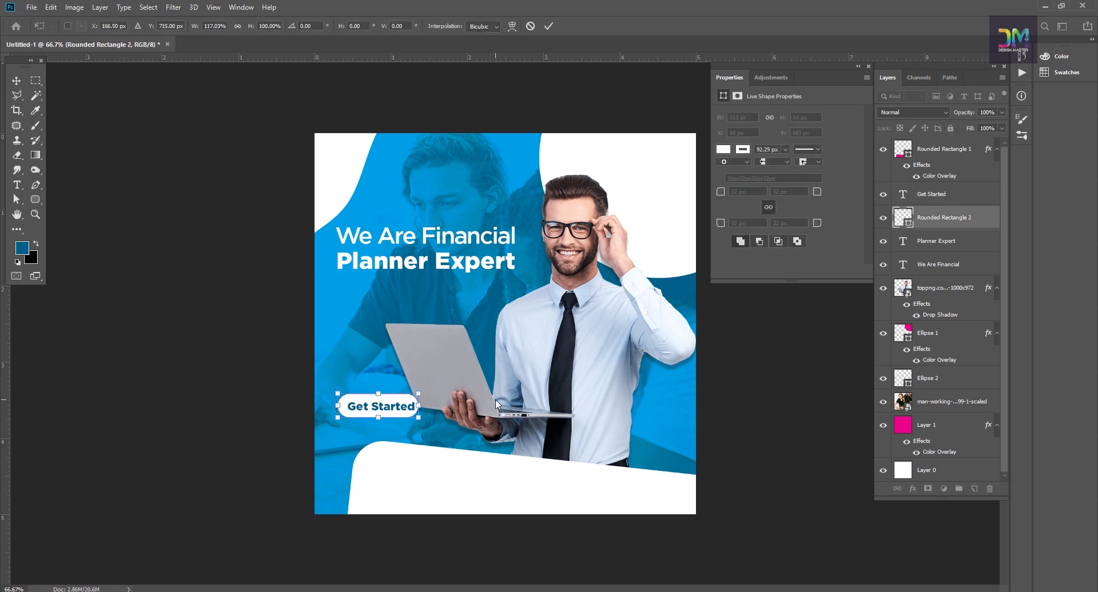
key("Return")
Move the businessman photo up slightly and nudge it right.
left_click_drag(591, 347, 592, 338)
key("shift+Right")
key("shift+Right")
key("shift+Right")
left_click_drag(527, 394, 529, 393)
Enlarge the Get Started button and label together and nudge them up and left.
left_click(415, 413)
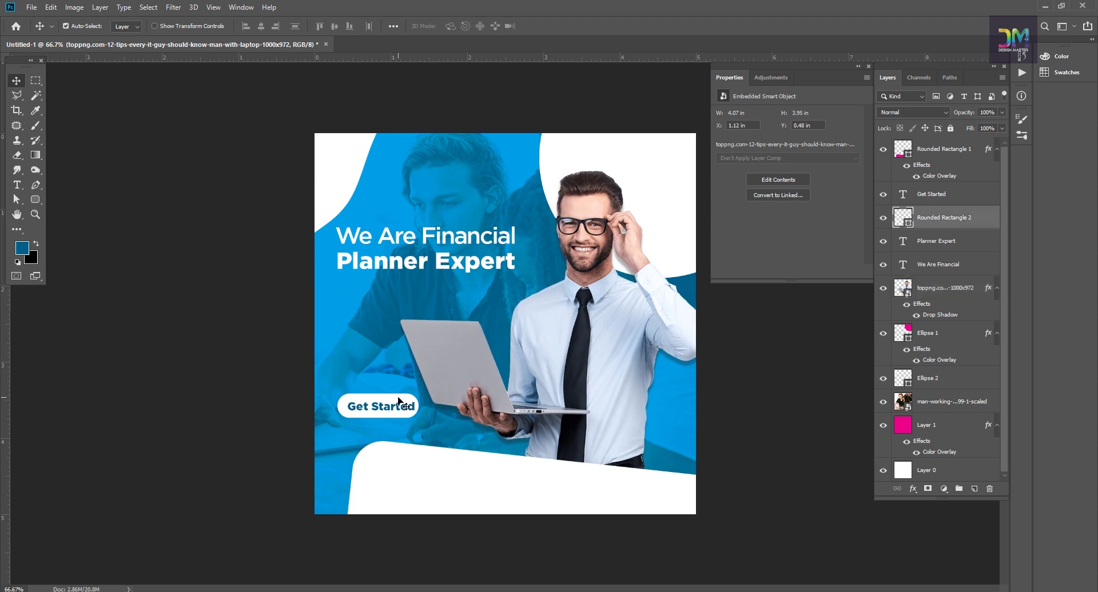
left_click(931, 220, "ctrl")
key("ctrl+t")
left_click_drag(419, 394, 430, 390)
key("Return")
key("Up")
key("Up")
key("Up")
key("Up")
key("Up")
key("Up")
key("Left")
key("Left")
key("Left")
Copy the subtitle sentence from the Notepad ad copy.
key("alt+Tab")
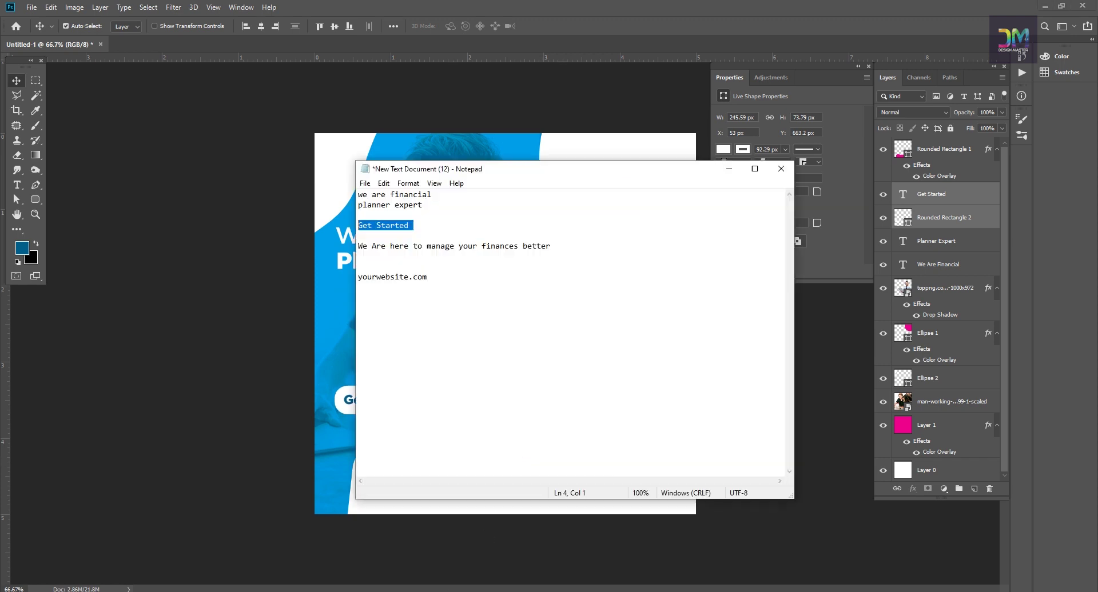
left_click_drag(552, 246, 374, 246)
key("alt+Tab")
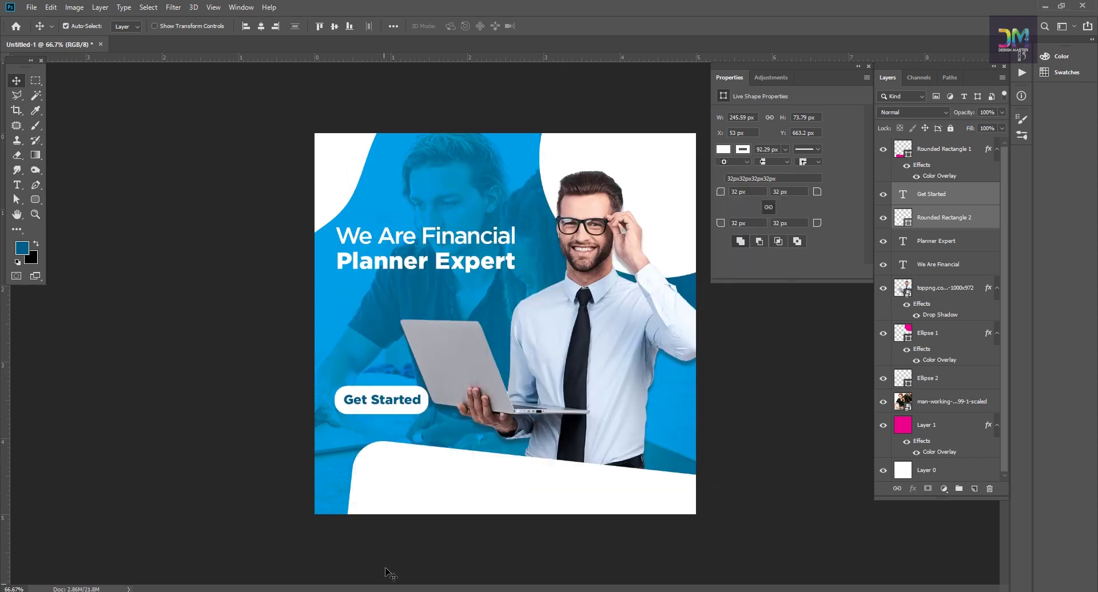
left_click(426, 269)
Duplicate Planner Expert below, paste the subtitle into it and shrink it to about half size.
left_click_drag(426, 269, 424, 306)
key("t")
left_click(410, 306)
key("ctrl+a")
key("ctrl+v")
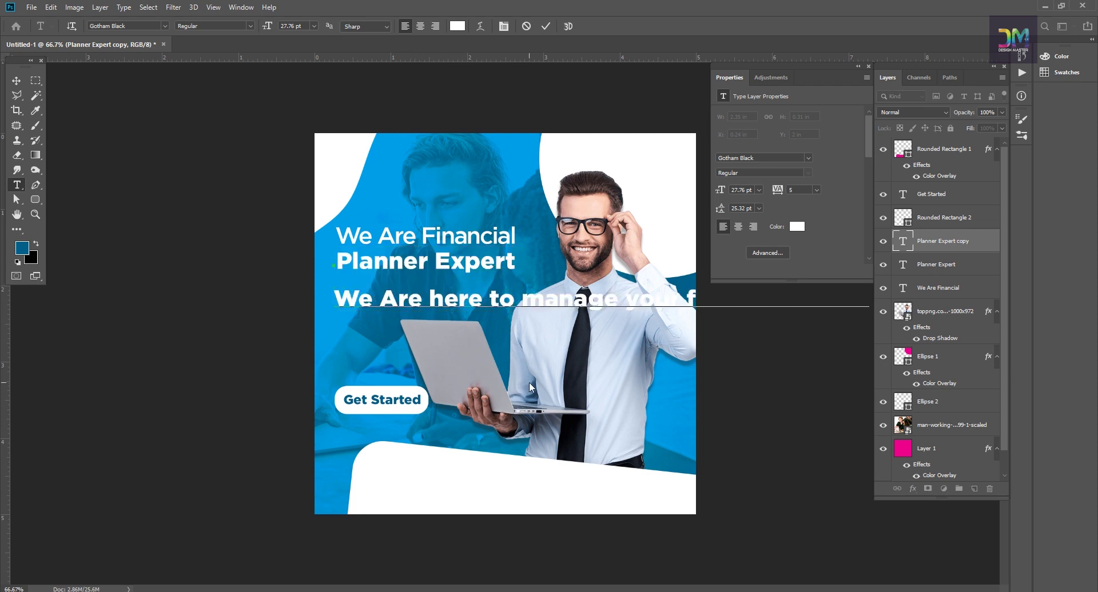
key("ctrl+Return")
key("ctrl+t")
mouse_move(334, 297)
left_mouse_down()
mouse_move(599, 294)
mouse_move(374, 278)
left_mouse_up()
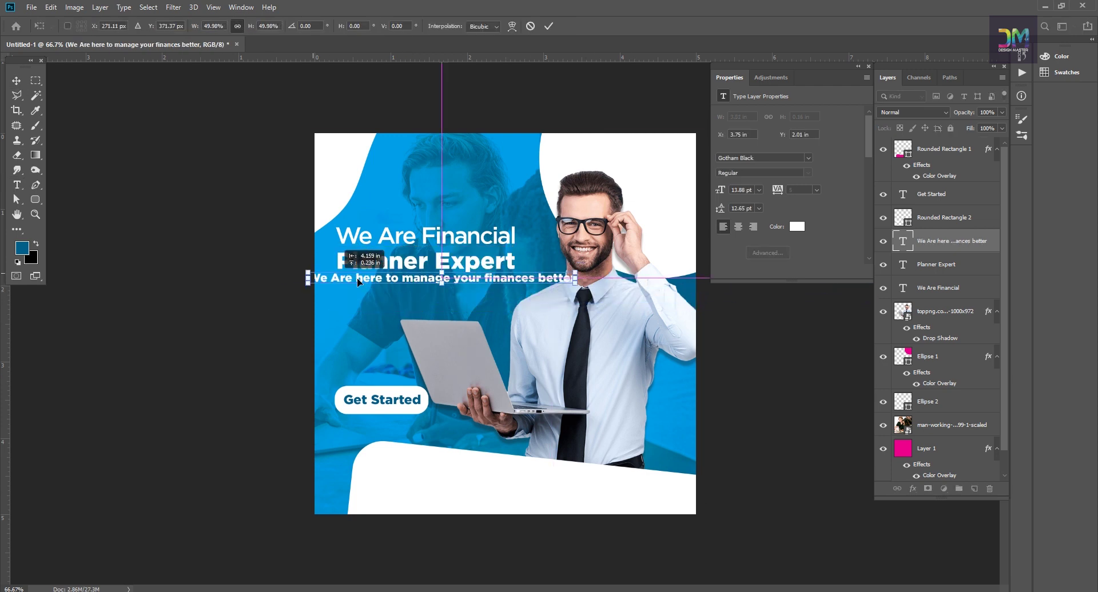
key("Return")
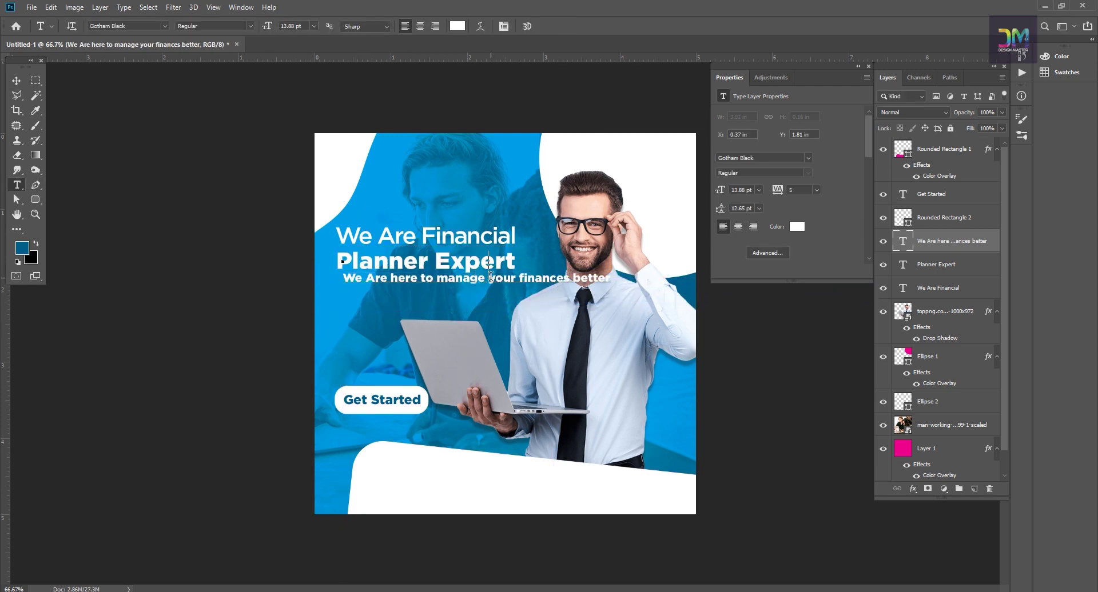
Break the subtitle after 'manage', set it in Gotham Medium and enlarge it to about 116%.
key("Return")
key("ctrl+Return")
left_click(211, 38)
left_click(165, 26)
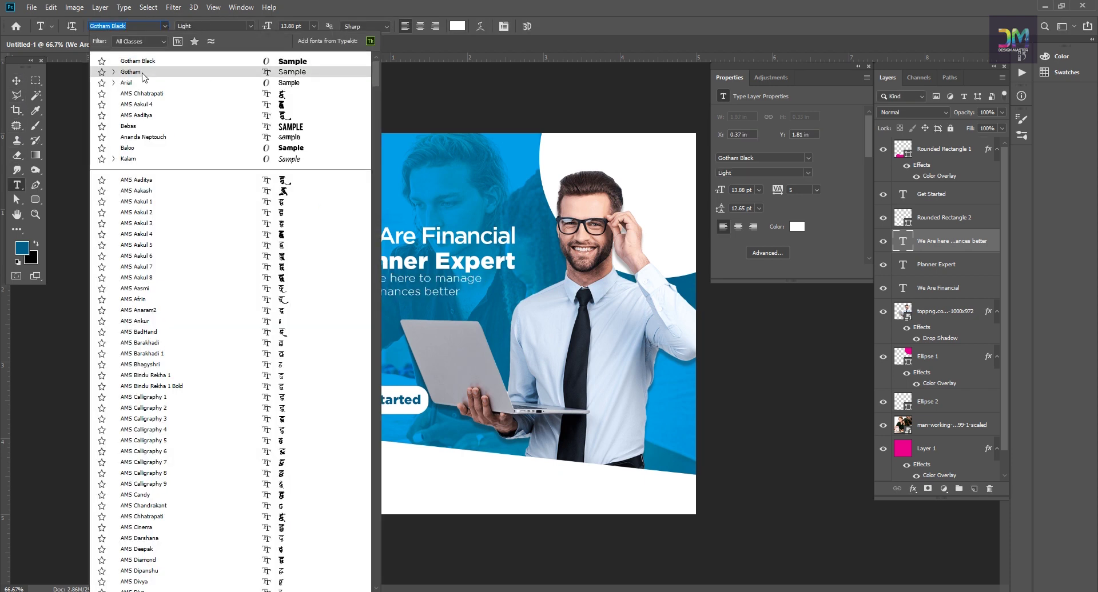
type("gotham")
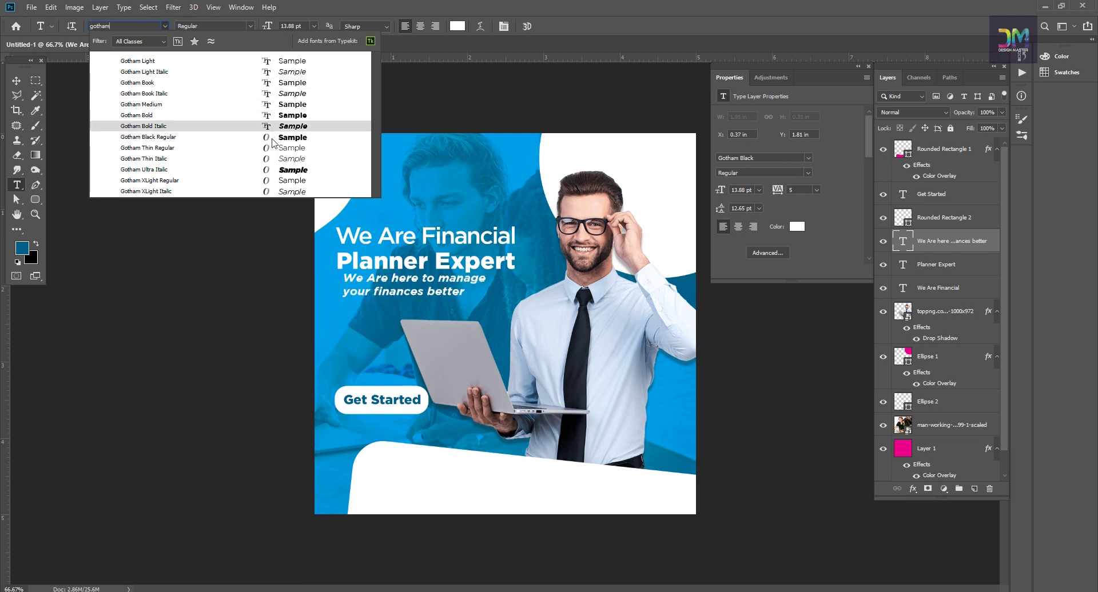
left_click(294, 105)
key("ctrl+t")
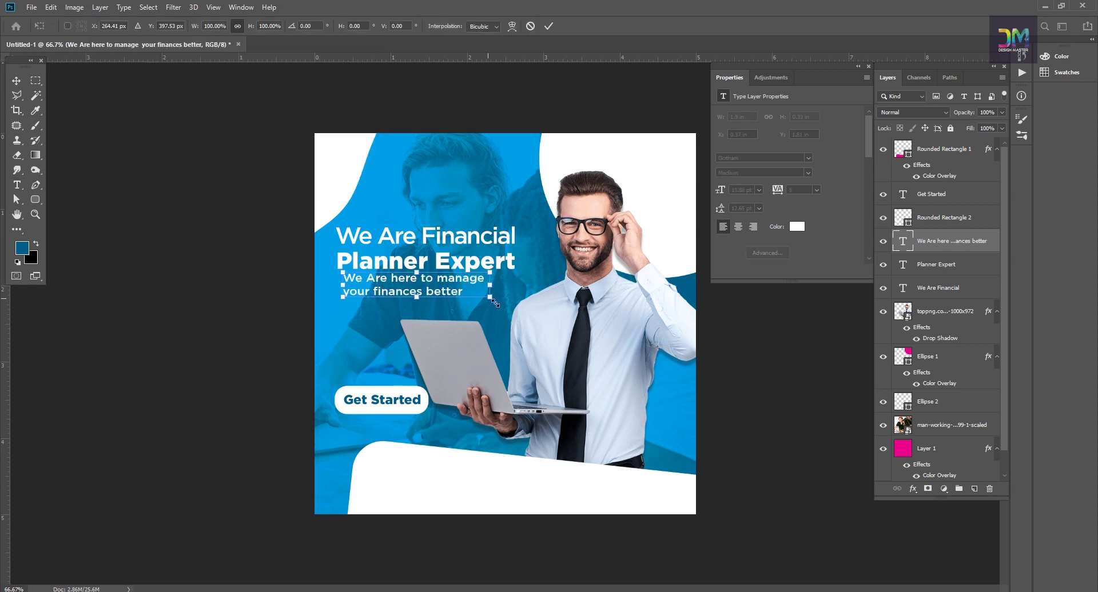
left_click_drag(491, 298, 510, 302)
key("Return")
key("t")
left_click(397, 202)
Type a large quotation mark and place it before 'We Are here'.
type("'")
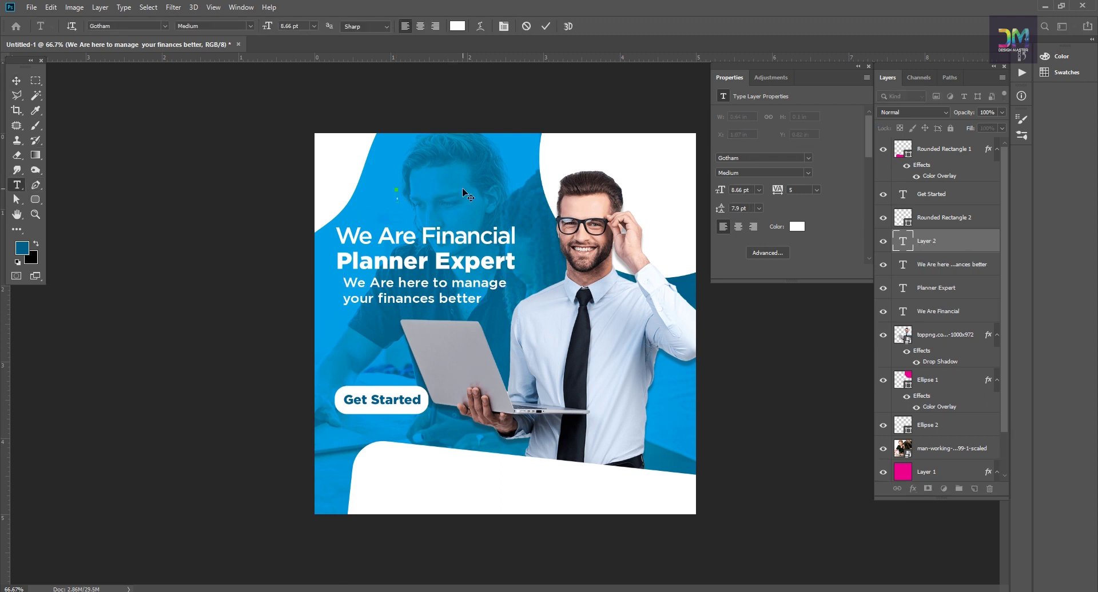
key("ctrl+t")
left_click_drag(404, 158, 464, 153)
key("Return")
key("v")
mouse_move(443, 200)
left_mouse_down()
mouse_move(385, 310)
mouse_move(375, 308)
left_mouse_up()
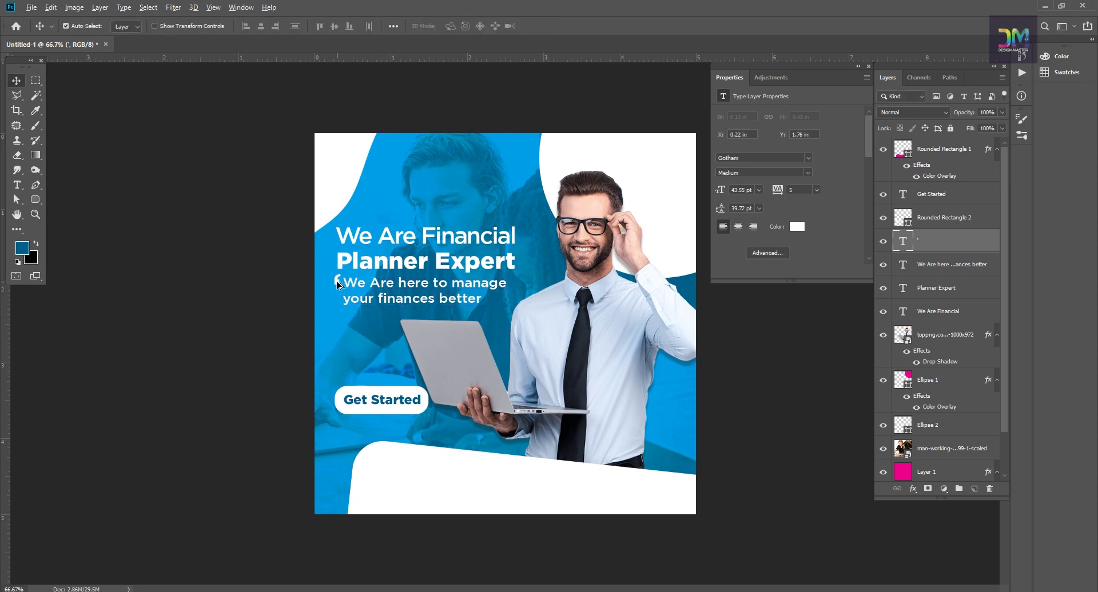
Give the quotation mark a very light blue Color Overlay.
left_click(912, 489)
left_click(938, 441)
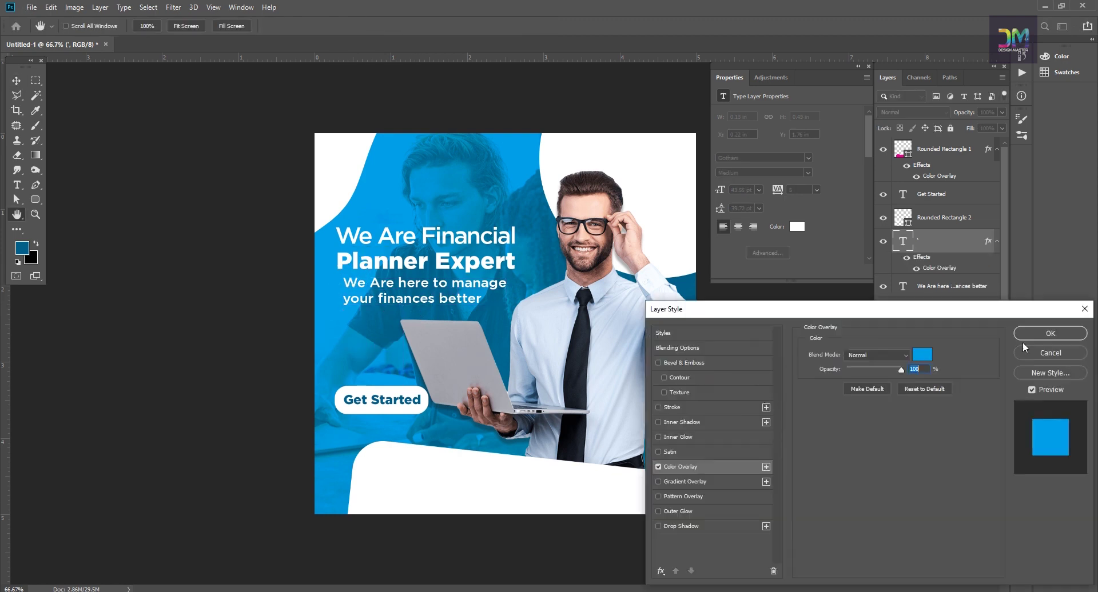
left_click(921, 358)
mouse_move(892, 246)
left_mouse_down()
mouse_move(800, 206)
mouse_move(869, 228)
mouse_move(836, 219)
left_mouse_up()
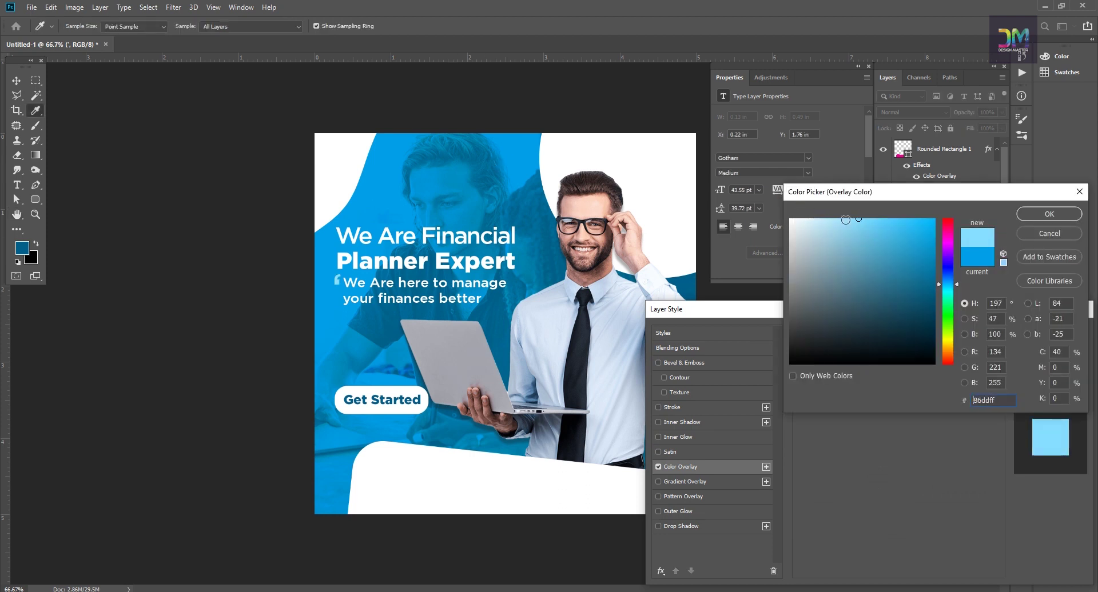
left_click(1047, 218)
left_click(1033, 329)
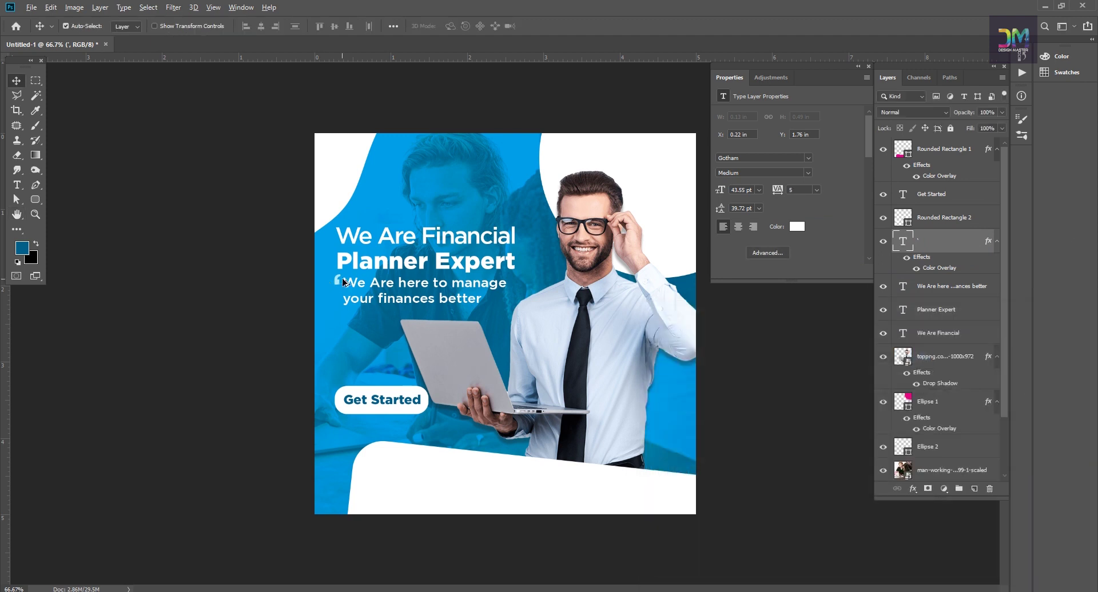
Duplicate the quote after 'better' and flip it horizontally and vertically.
left_click_drag(459, 300, 491, 305)
key("ctrl+t")
right_click(487, 305)
left_click(517, 457)
right_click(485, 315)
left_click(521, 456)
key("Return")
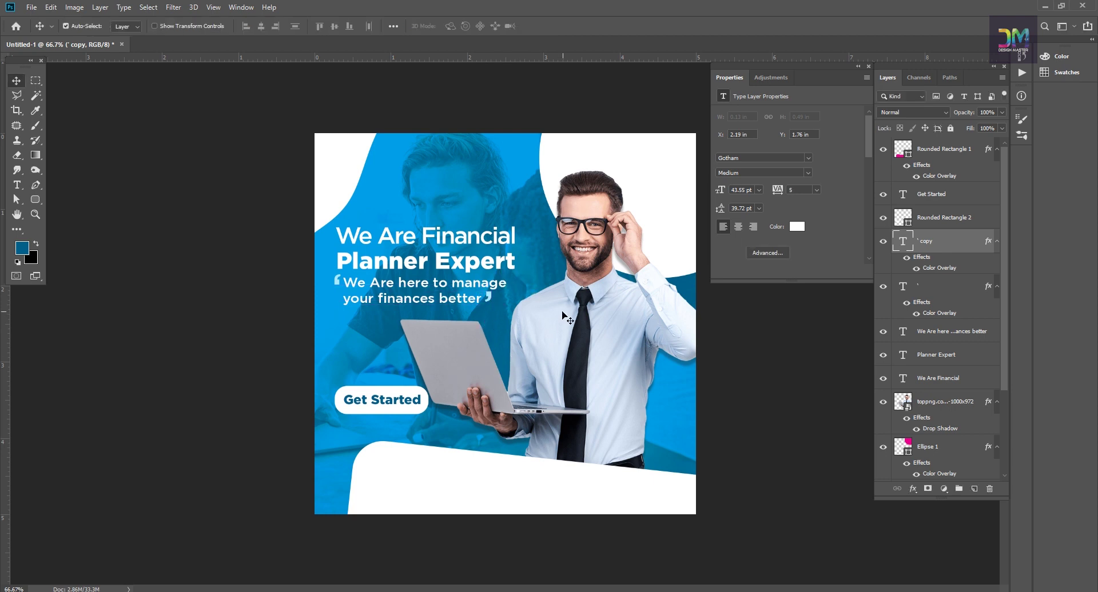
Shrink the opening quote, delete the oversized closing copy, and nudge the opening quote up.
left_click(337, 284)
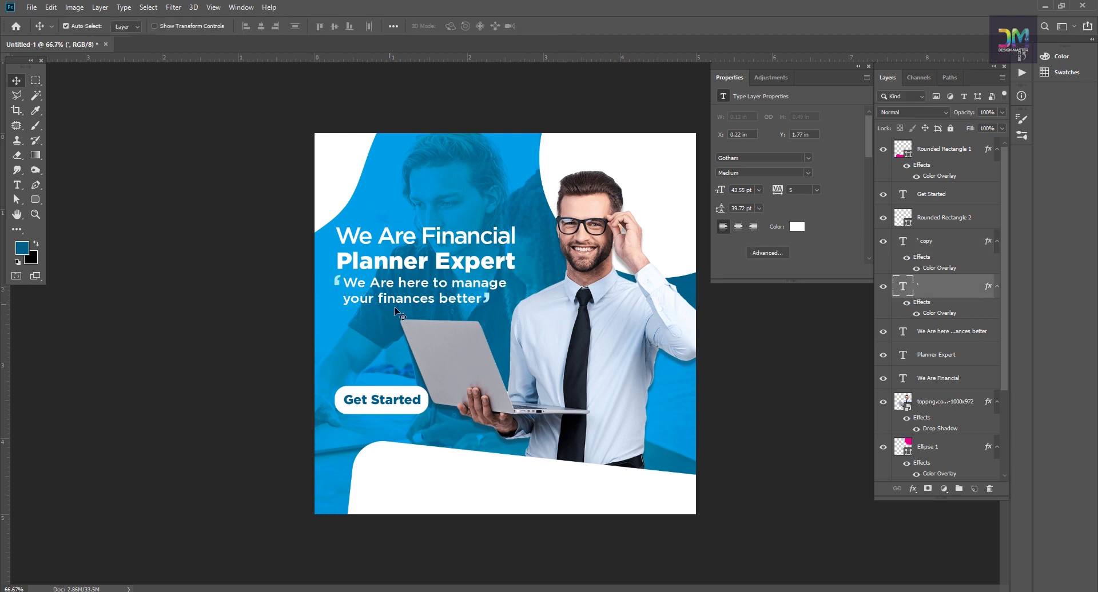
key("ctrl+t")
left_click_drag(342, 276, 338, 283)
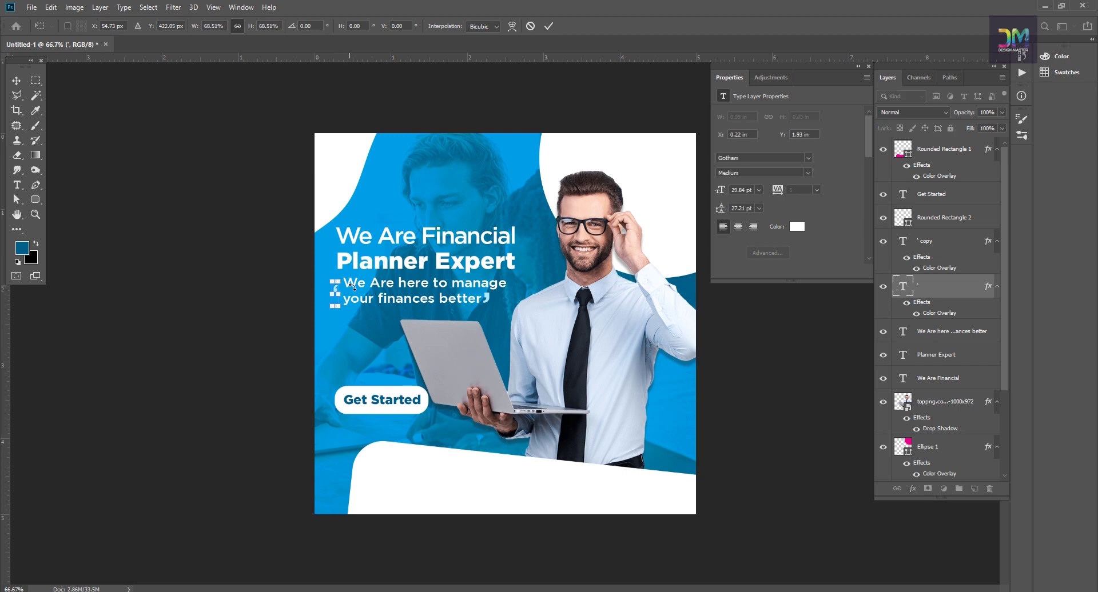
key("Return")
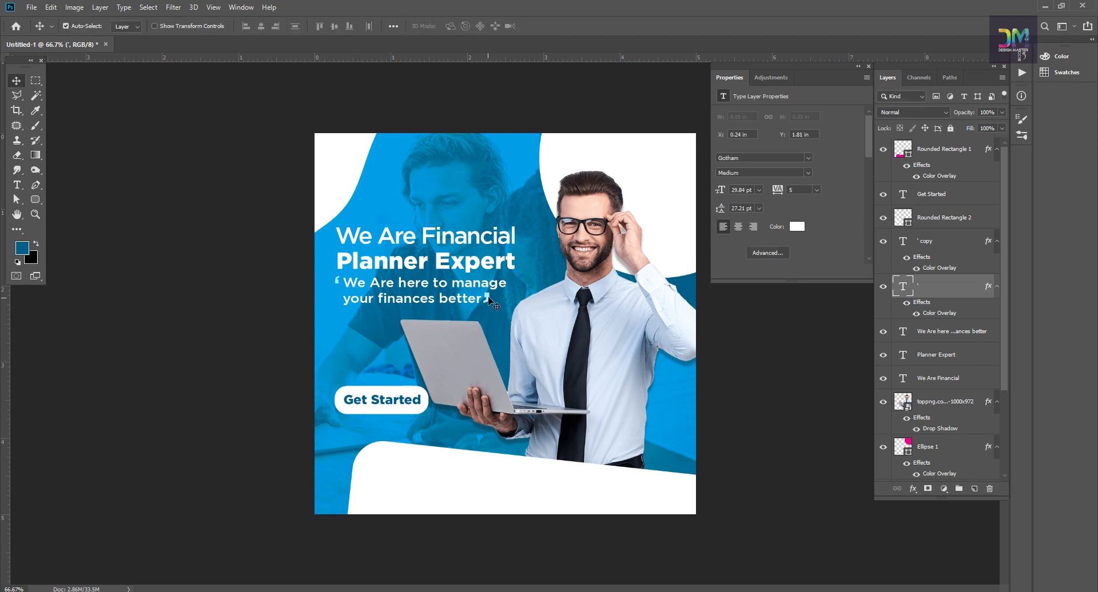
left_click(490, 300)
key("Delete")
left_click_drag(337, 285, 337, 282)
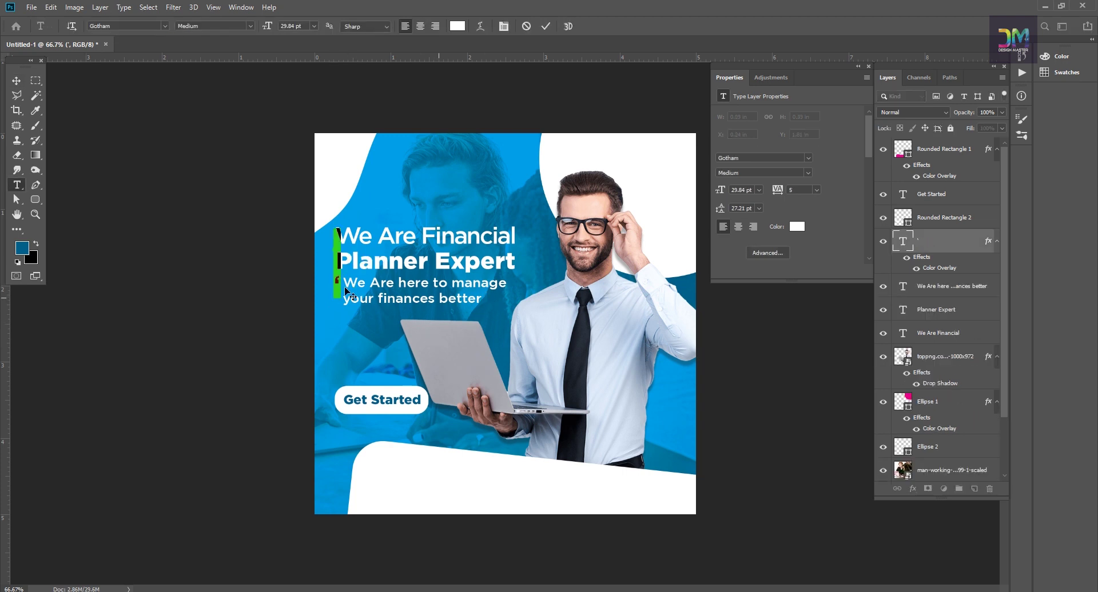
Duplicate the resized quote after 'better', flipped horizontally and vertically as the closing mark.
left_click_drag(480, 307, 490, 297)
key("ctrl+t")
right_click(485, 298)
left_click(518, 440)
right_click(485, 298)
left_click(508, 449)
key("Return")
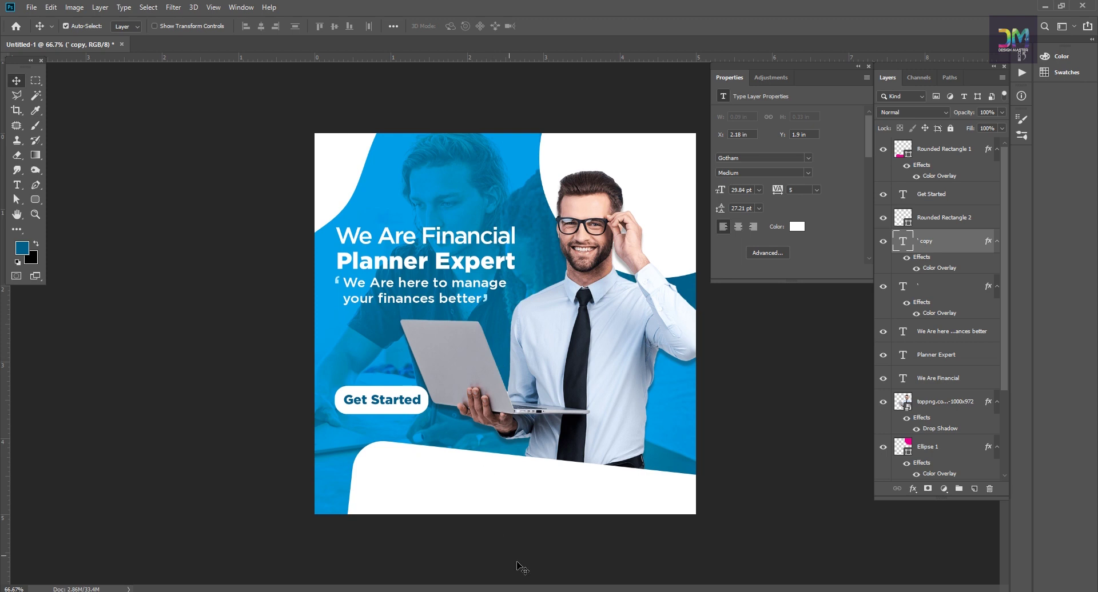
left_click(522, 591)
Duplicate the subtitle text near the top and replace its contents with 'yourwebsite.com'.
double_click(436, 280)
key("ctrl+c")
left_click(522, 591)
left_click_drag(446, 303, 522, 158)
key("t")
left_click(521, 157)
key("ctrl+a")
key("ctrl+v")
left_click(16, 81)
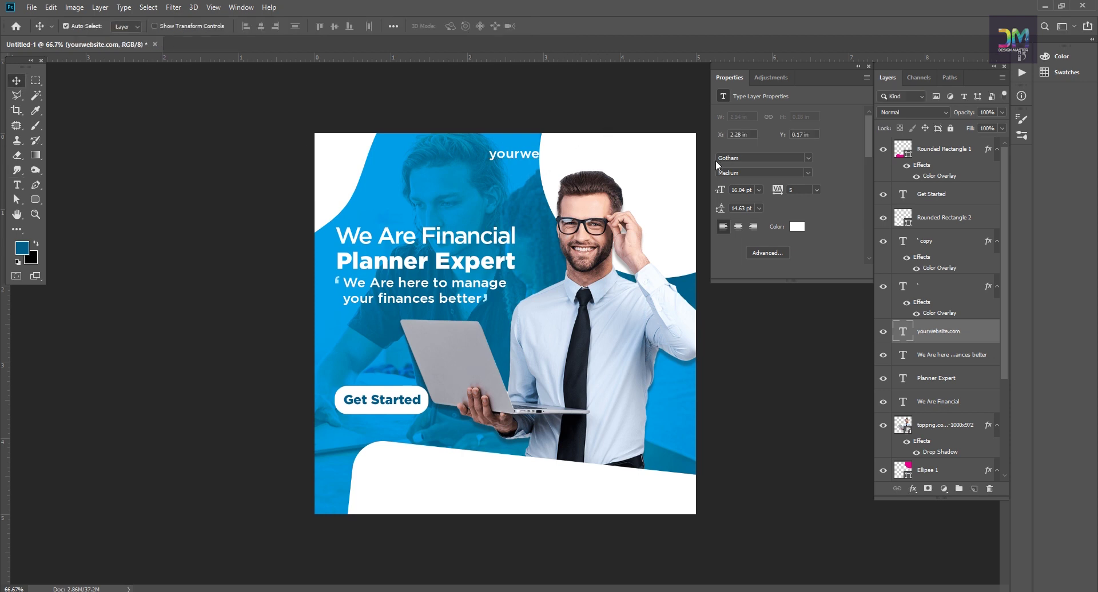
Give the website text a dark blue Color Overlay and move it to the top-right corner.
left_click(913, 491)
left_click(940, 444)
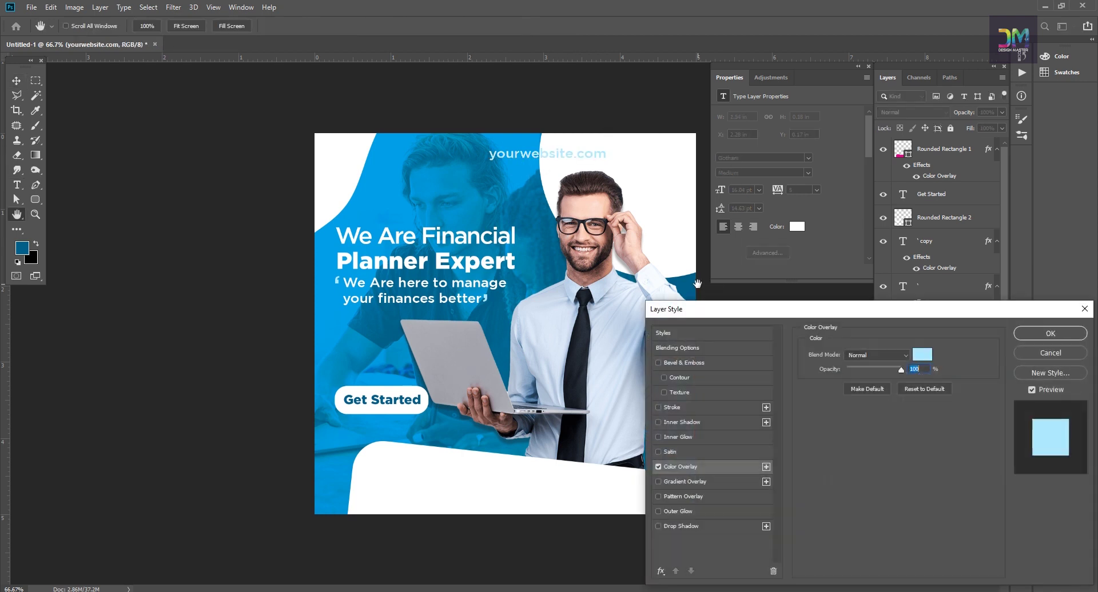
left_click(920, 351)
left_click(382, 400)
left_click(1050, 220)
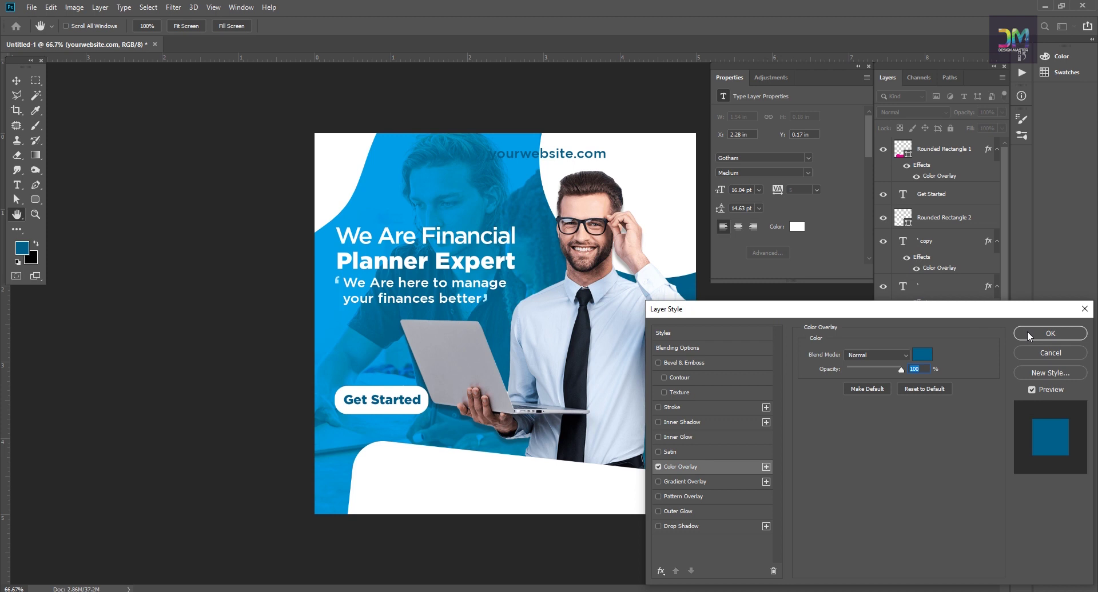
left_click(1050, 333)
mouse_move(576, 159)
left_mouse_down()
mouse_move(656, 159)
mouse_move(414, 183)
left_mouse_up()
Add 'yourlogo' text at top left, nudge it slightly right and down, then show the Finance folder.
type("t")
type("logo")
left_click(16, 81)
left_click_drag(366, 174, 343, 150)
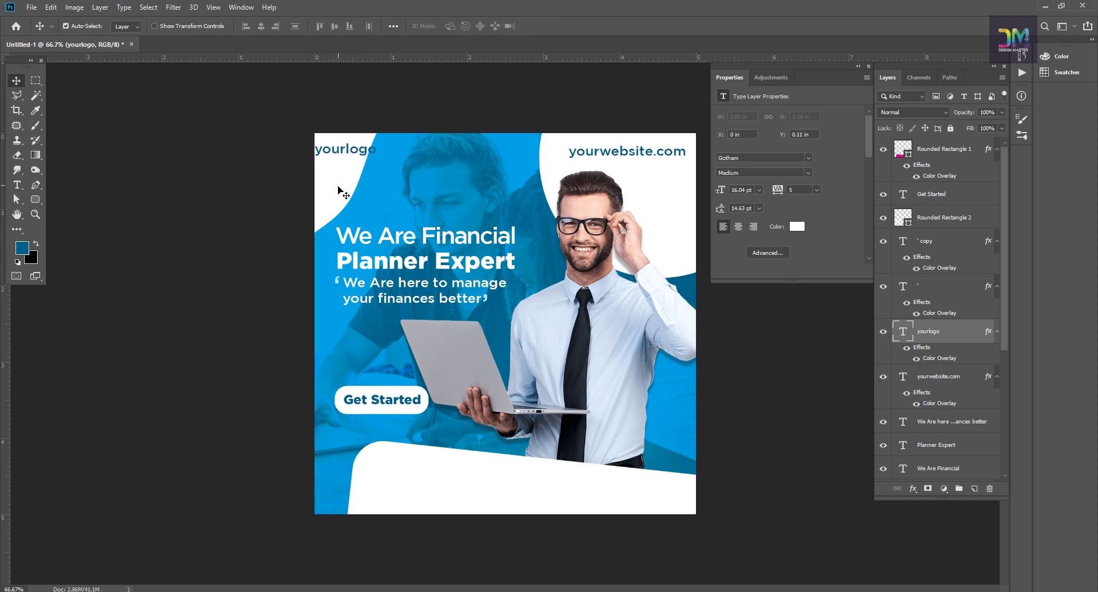
left_click(360, 171)
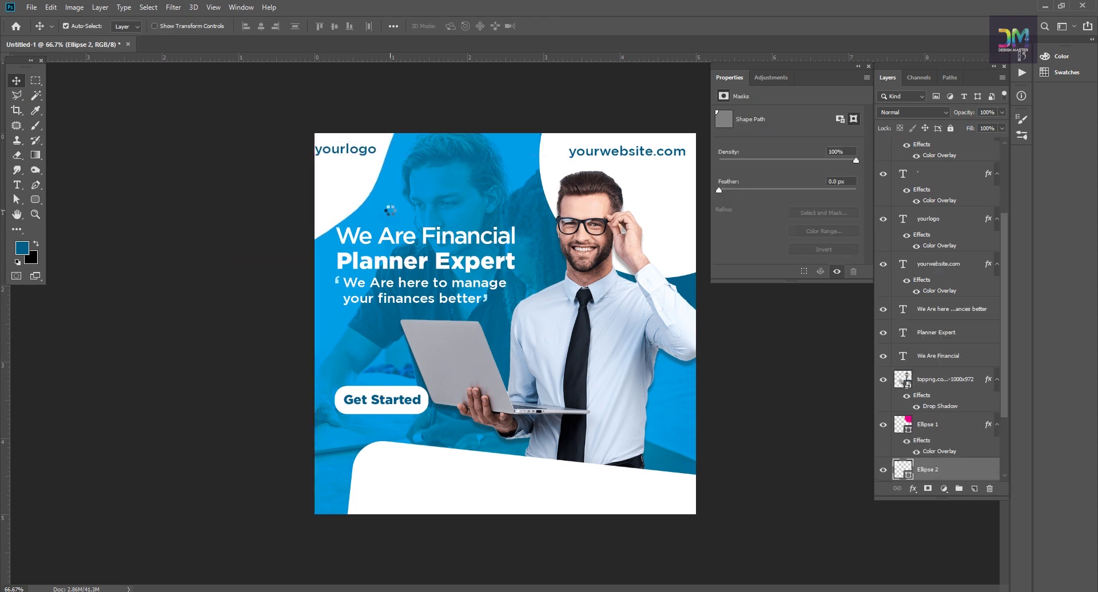
left_click_drag(366, 155, 370, 167)
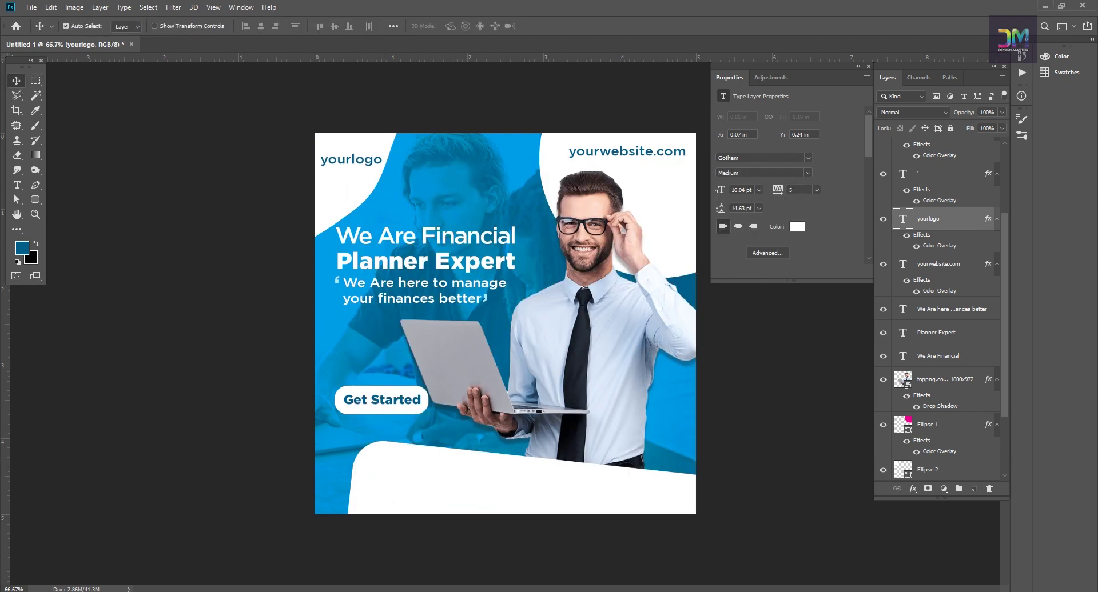
key("alt+Tab")
key("alt+Tab")
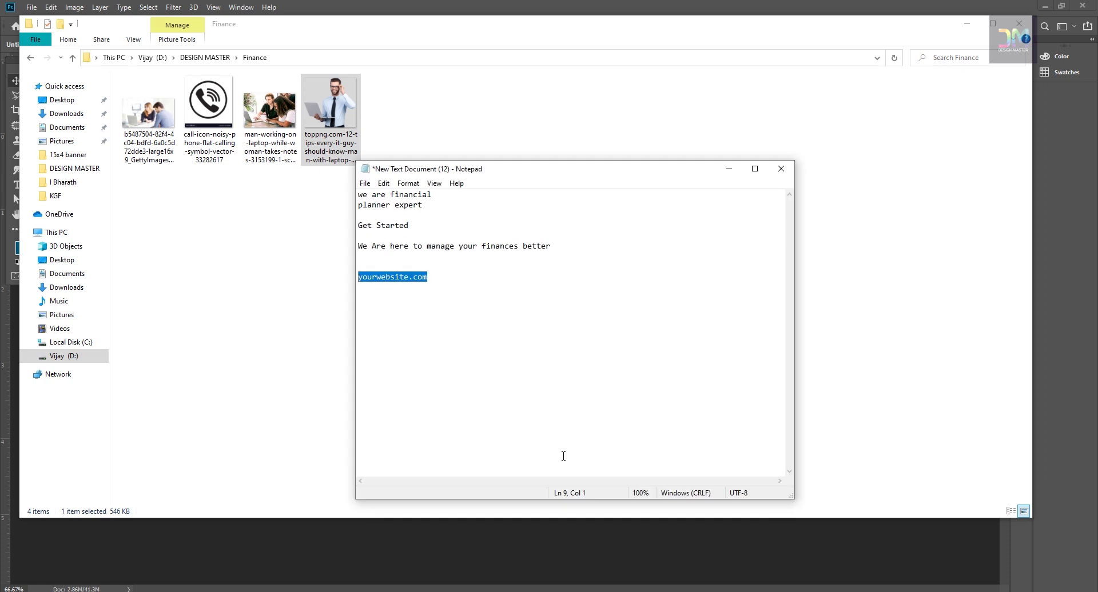
Place the phone-call icon, rasterize it, and delete the white areas around and inside the circle.
left_click_drag(209, 103, 377, 572)
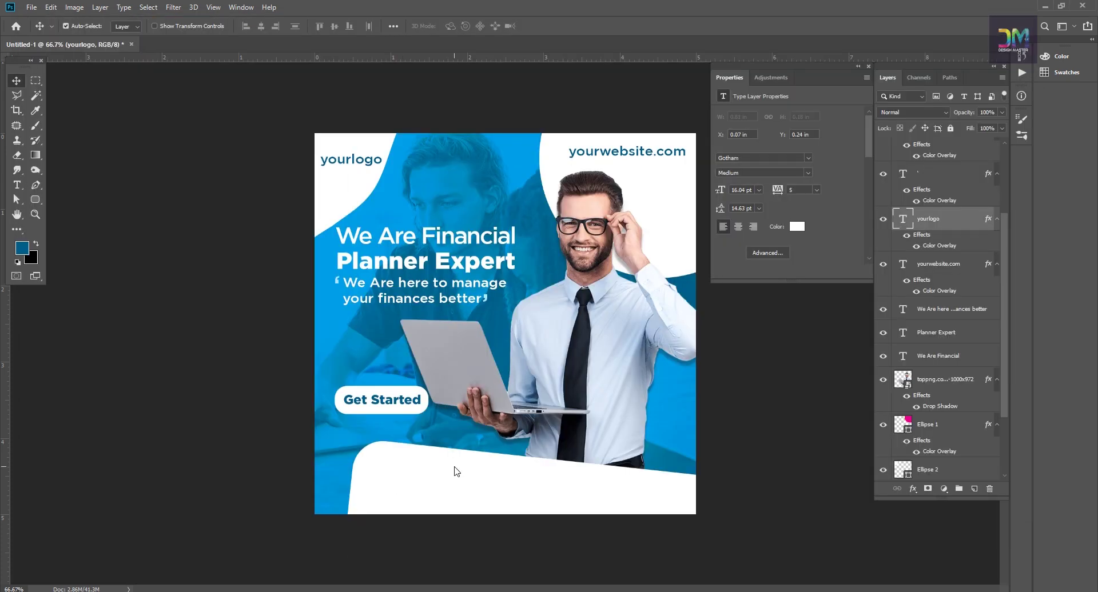
key("Return")
right_click(941, 218)
left_click(812, 314)
key("w")
left_click(601, 243)
key("Delete")
left_click(502, 238)
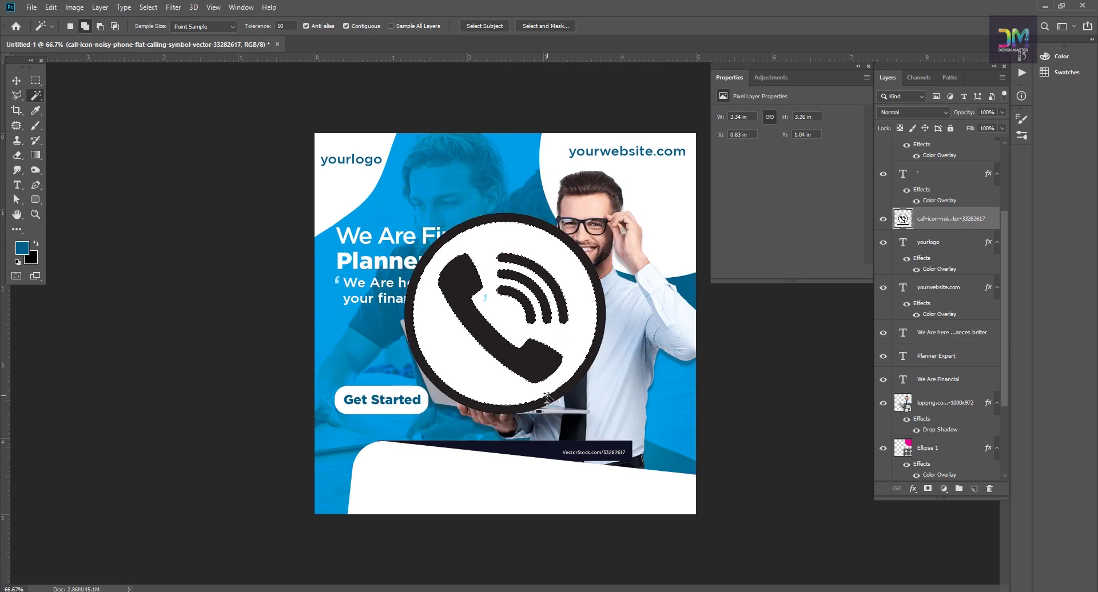
key("Delete")
Remove the watermark strip below the icon and move the call-icon layer to the top.
key("m")
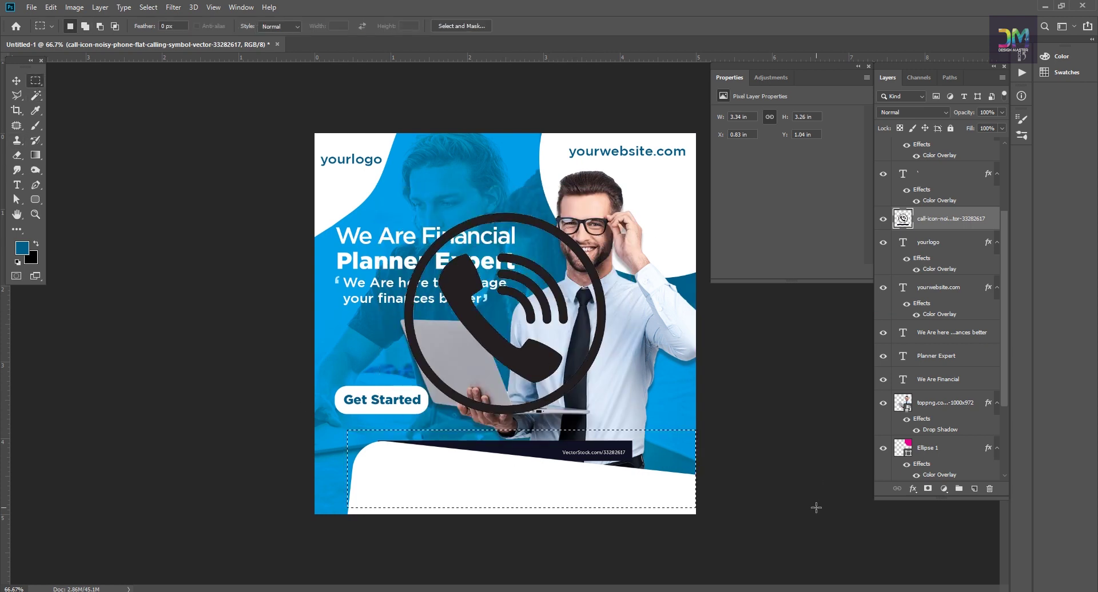
left_click_drag(348, 430, 813, 509)
key("v")
key("ctrl+d")
left_click_drag(944, 218, 945, 140)
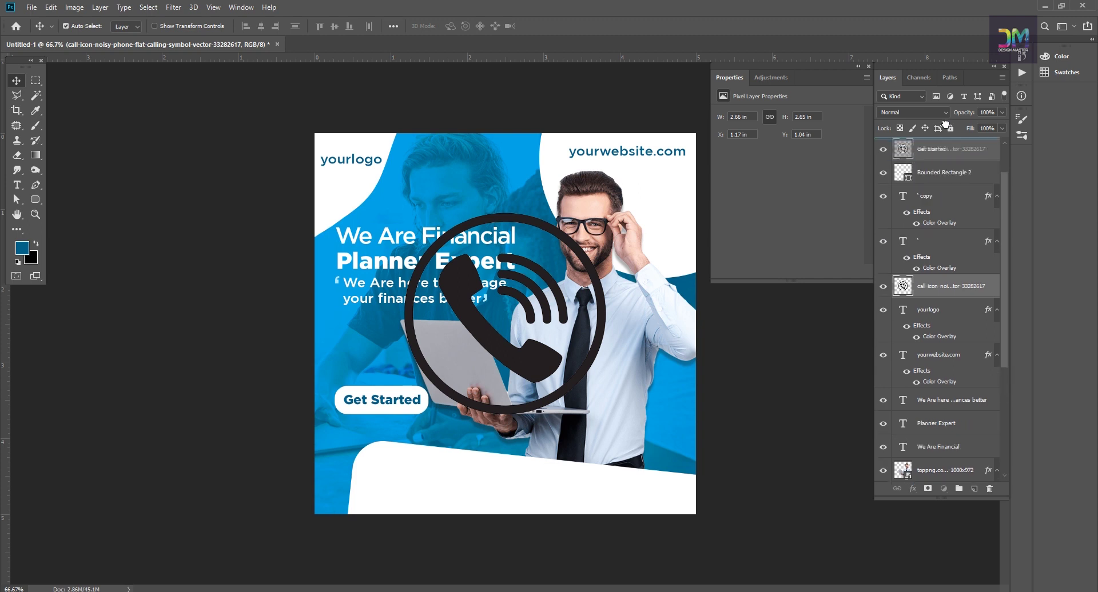
left_click_drag(503, 320, 464, 433)
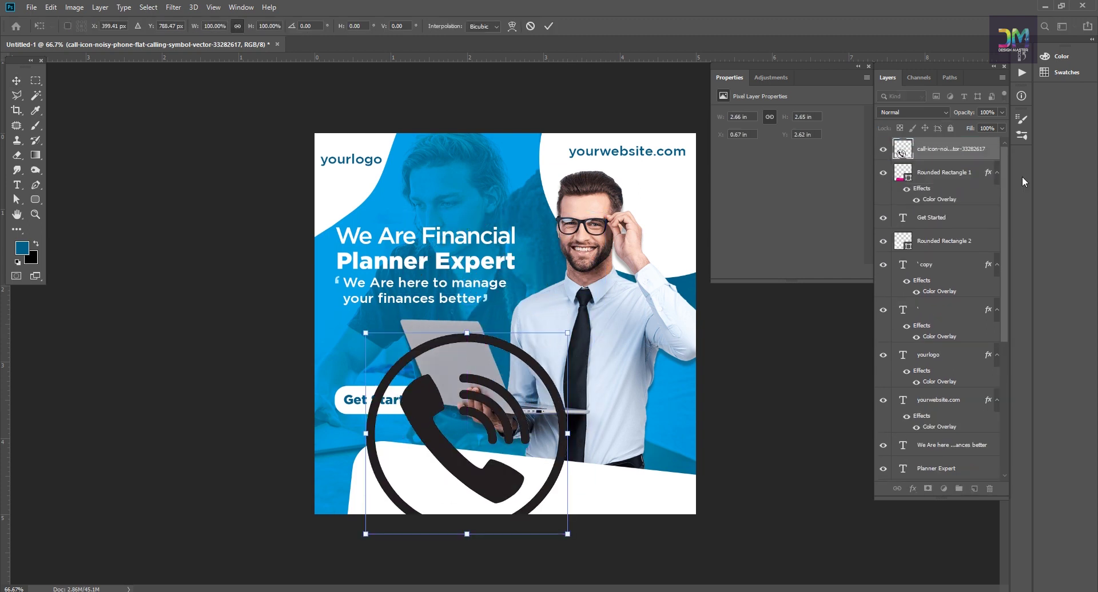
Convert the call icon to a Smart Object and scale it to about 20% on the white band.
right_click(945, 153)
left_click(835, 269)
key("ctrl+t")
mouse_move(569, 330)
left_mouse_down()
mouse_move(441, 487)
mouse_move(407, 493)
mouse_move(382, 477)
mouse_move(415, 481)
left_mouse_up()
key("Return")
Tint the phone icon with a blue Color Overlay sampled from the design.
left_click(913, 489)
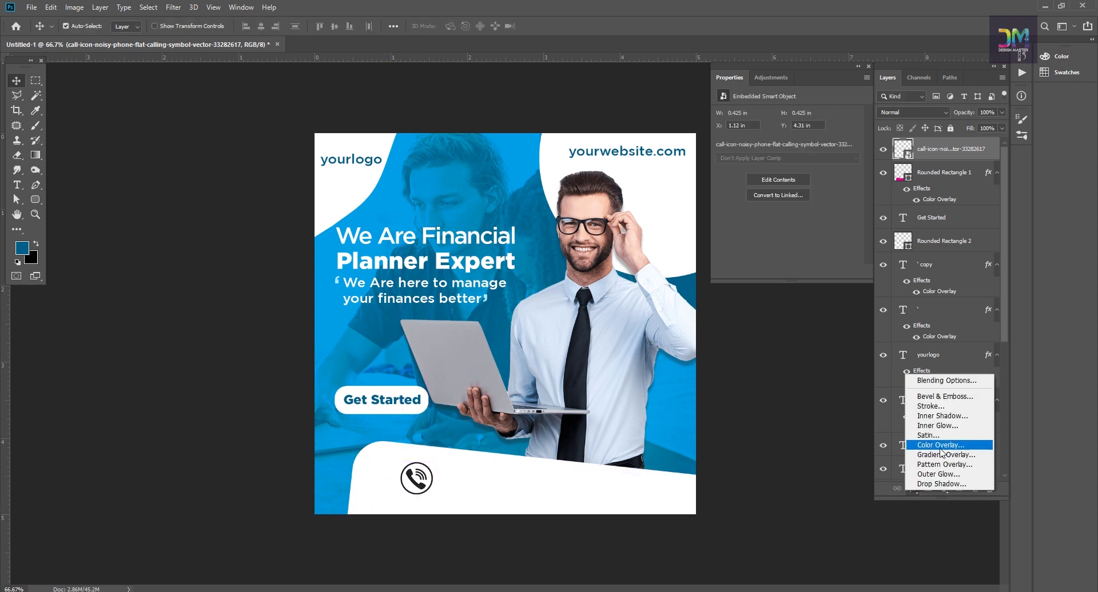
left_click(927, 451)
left_click(924, 361)
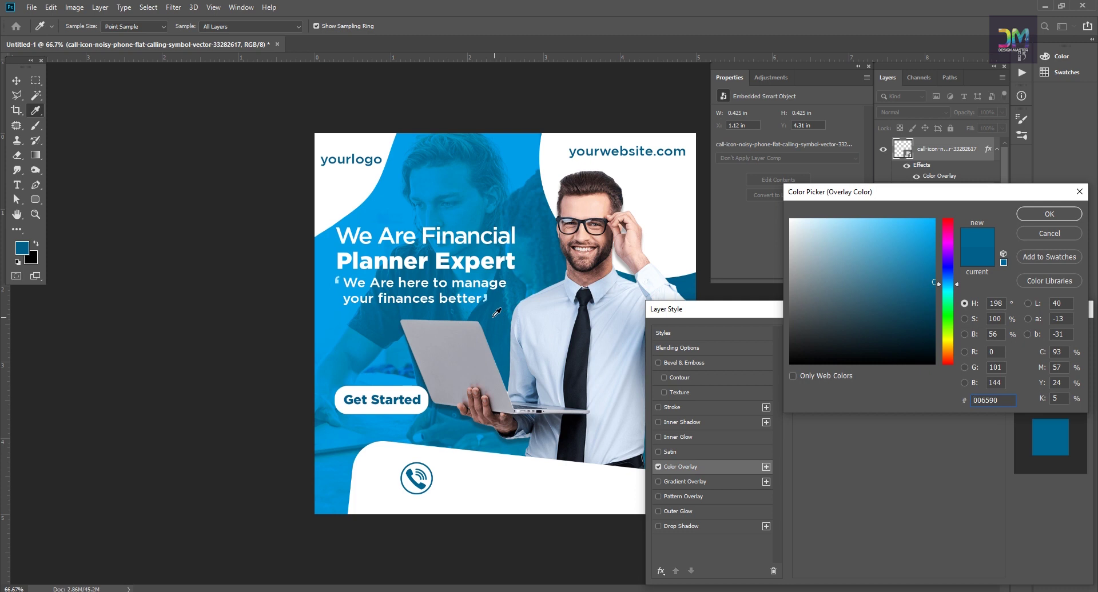
left_click(366, 426)
left_click(462, 434)
left_click(490, 438)
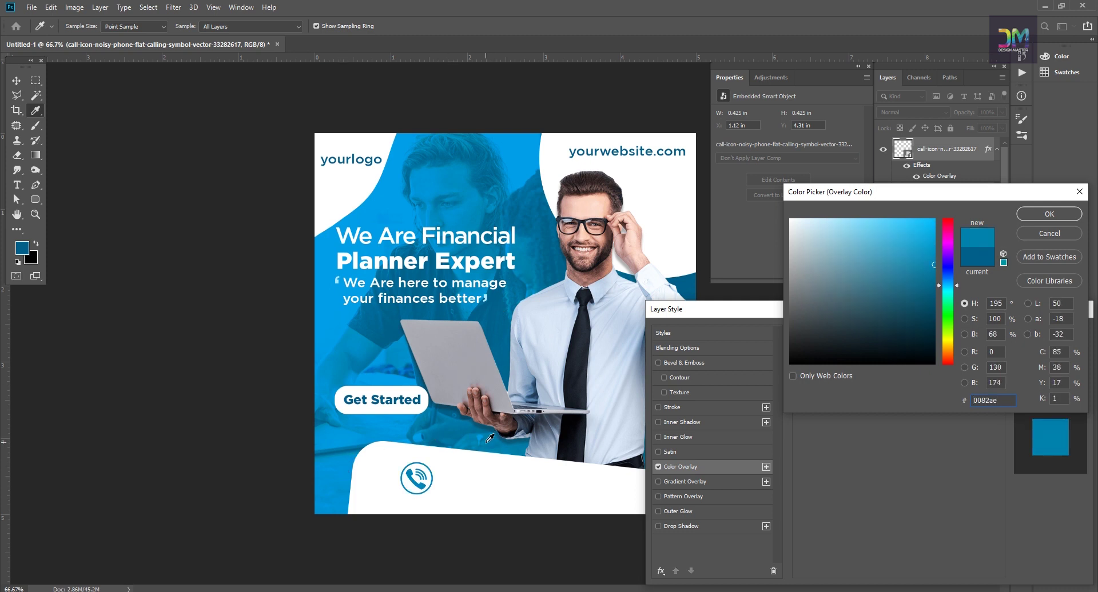
left_click(1049, 233)
Shift the phone icon slightly left within the bottom white band.
key("Return")
key("ctrl+t")
left_click_drag(416, 480, 396, 484)
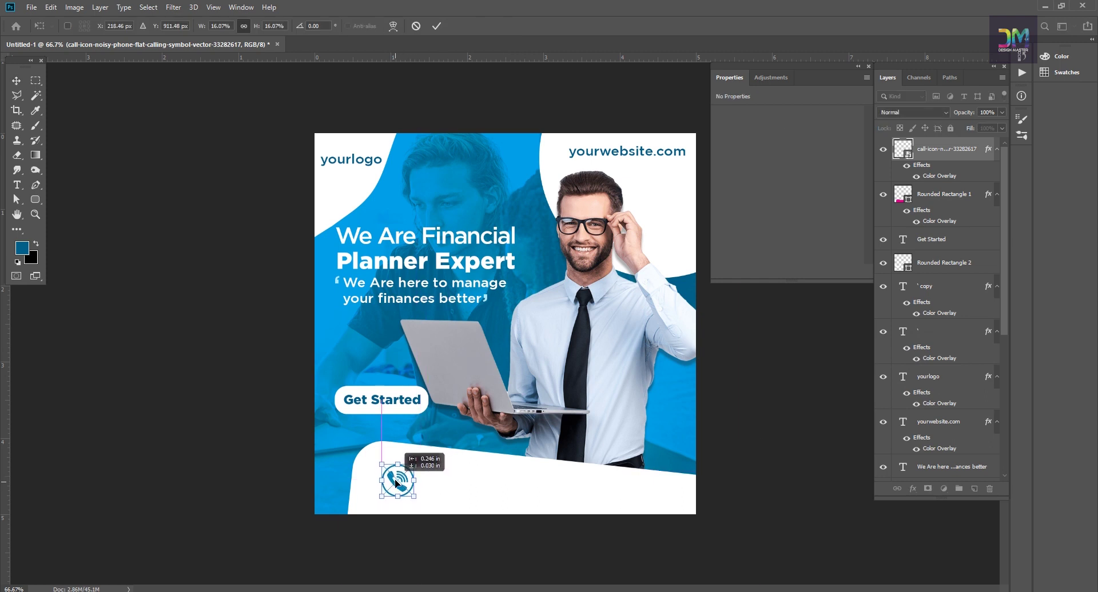
key("Return")
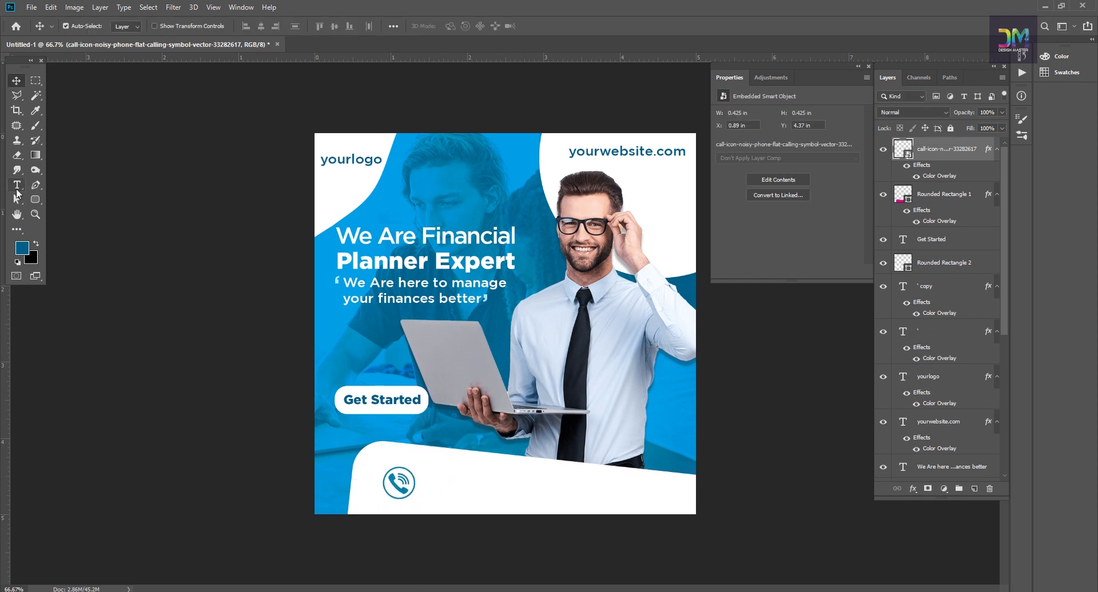
left_click(17, 188)
Duplicate the Get Started text, move the copy to the top of the layer stack, and place it beside the phone icon.
left_click(16, 81)
left_click(475, 287)
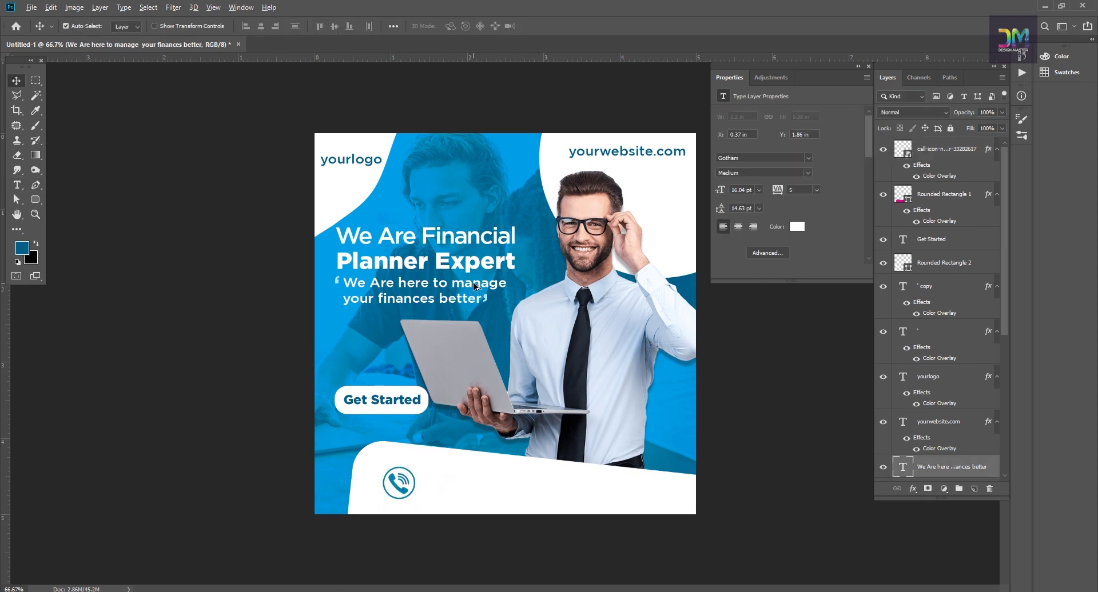
left_click(407, 404)
key("ctrl+j")
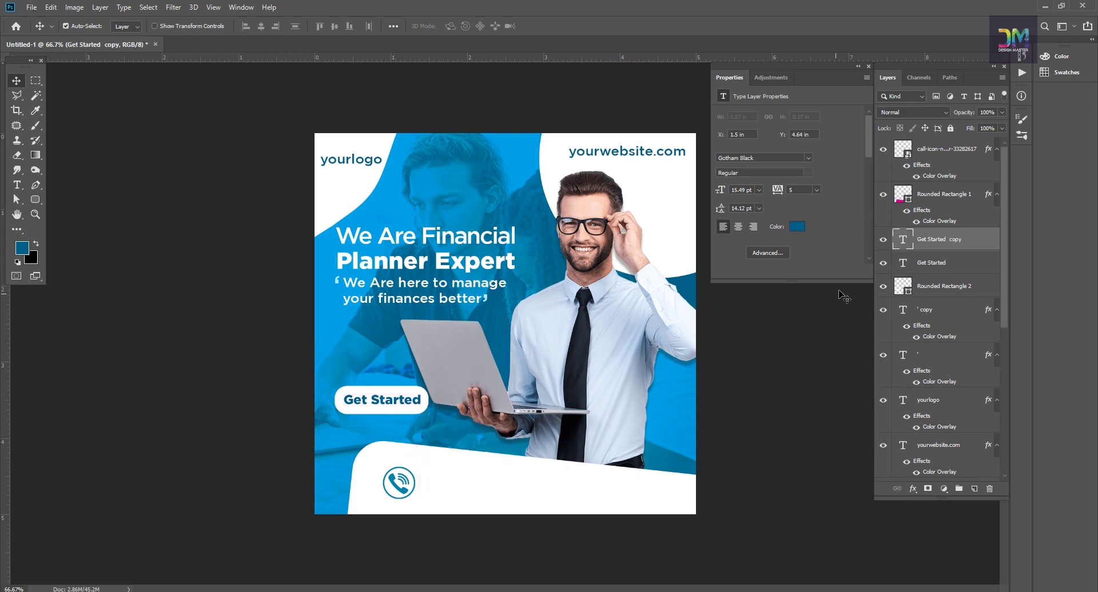
left_click_drag(938, 239, 942, 143)
left_click_drag(383, 399, 469, 494)
double_click(469, 494)
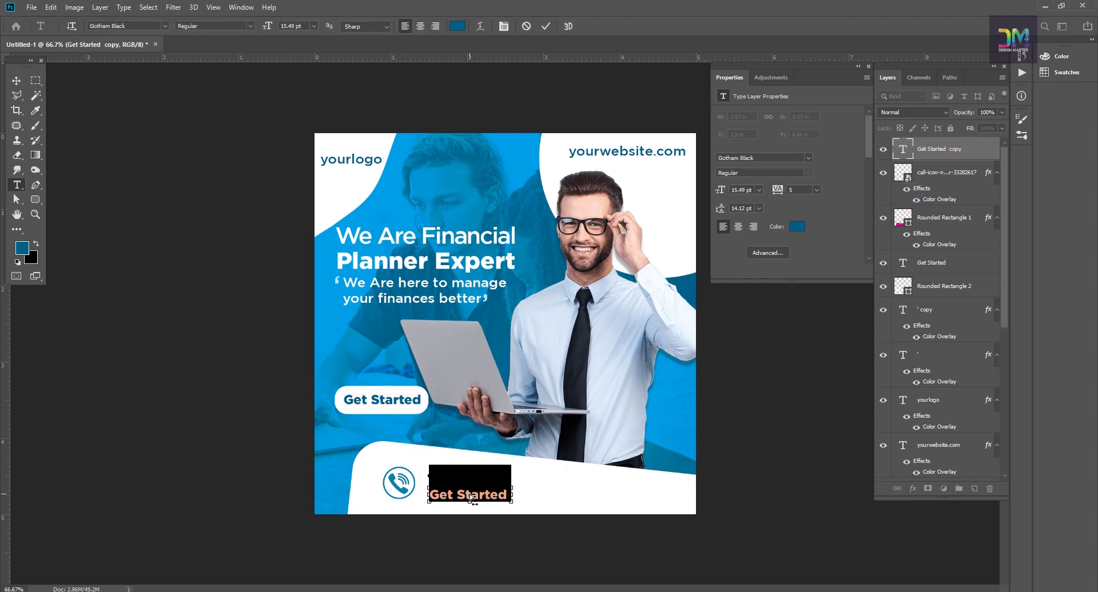
Replace the copied text with the phone number and nudge it up and left.
type("0123-43")
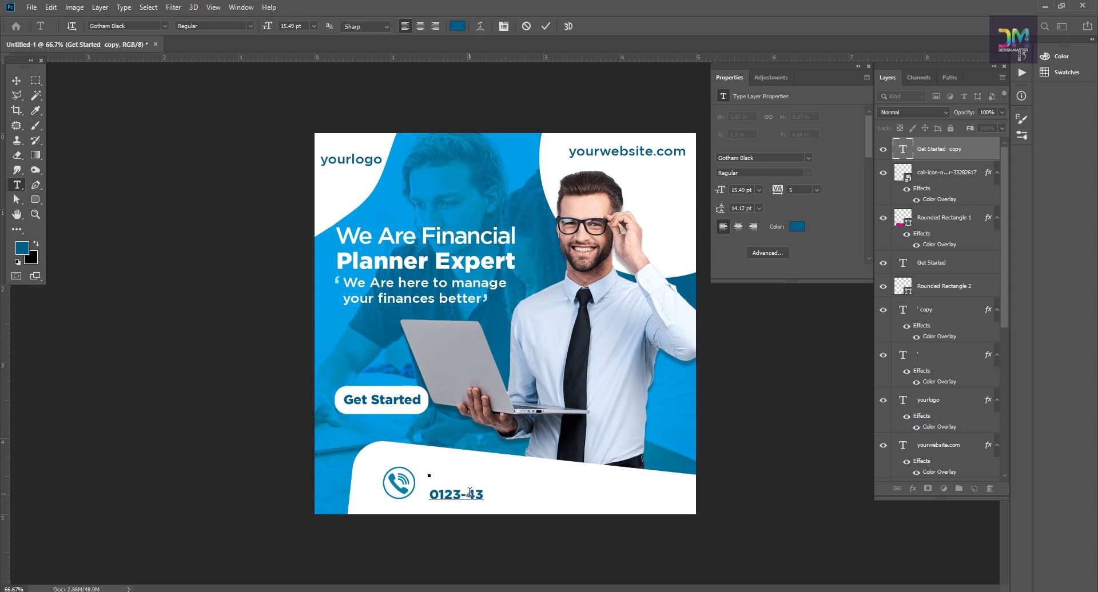
key("ctrl+Return")
key("v")
key("shift+Up")
key("shift+Up")
key("shift+Up")
key("shift+Left")
key("Left")
Set the phone number's font to Gotham Bold and nudge it slightly left.
key("t")
left_click(154, 26)
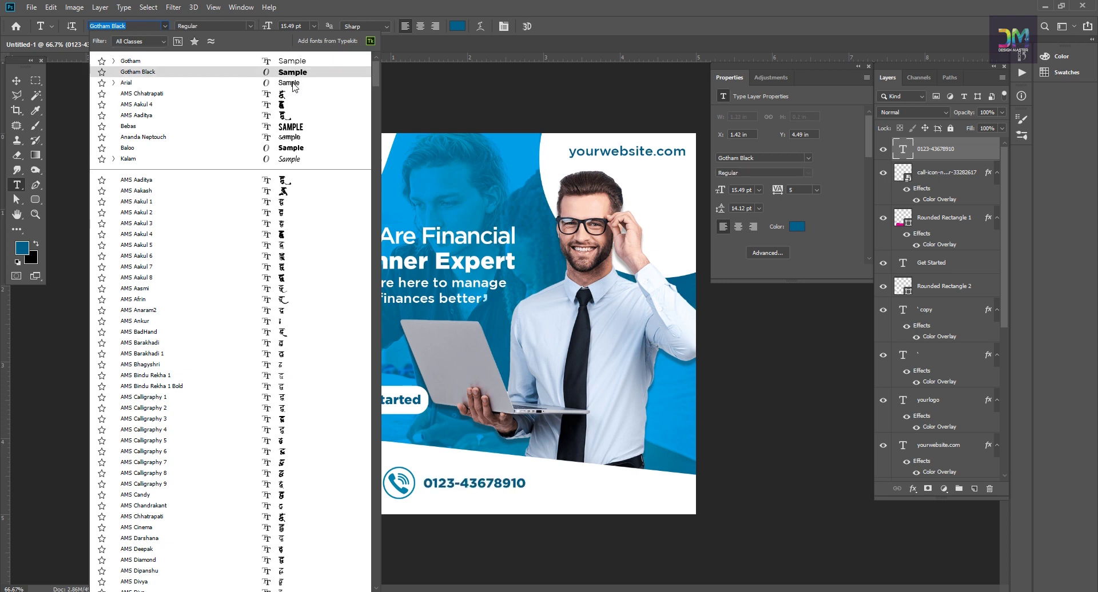
left_click(131, 61)
left_click(250, 26)
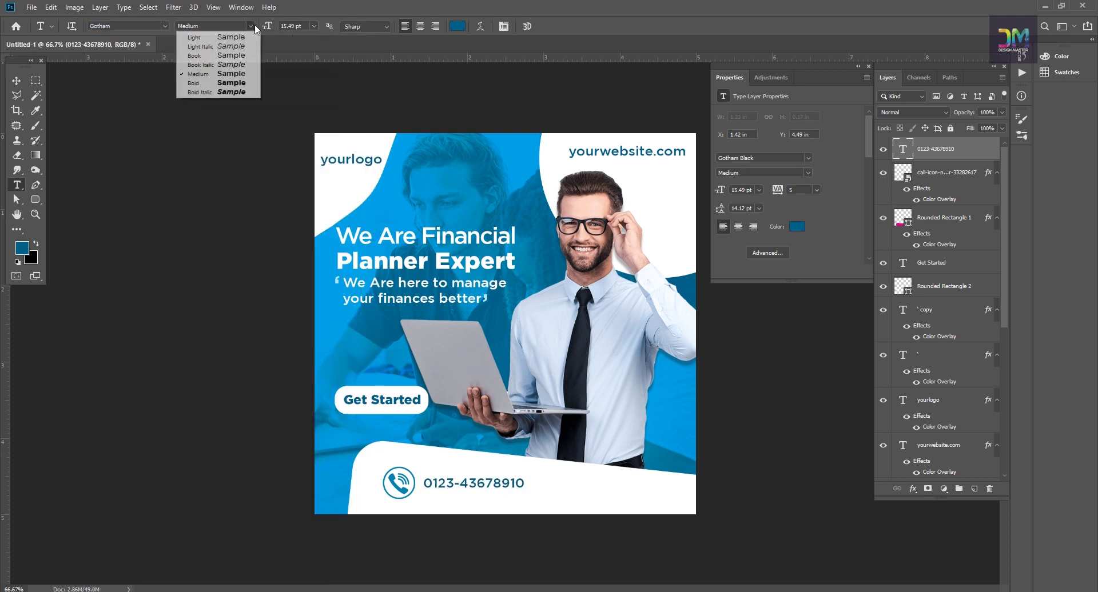
key("Escape")
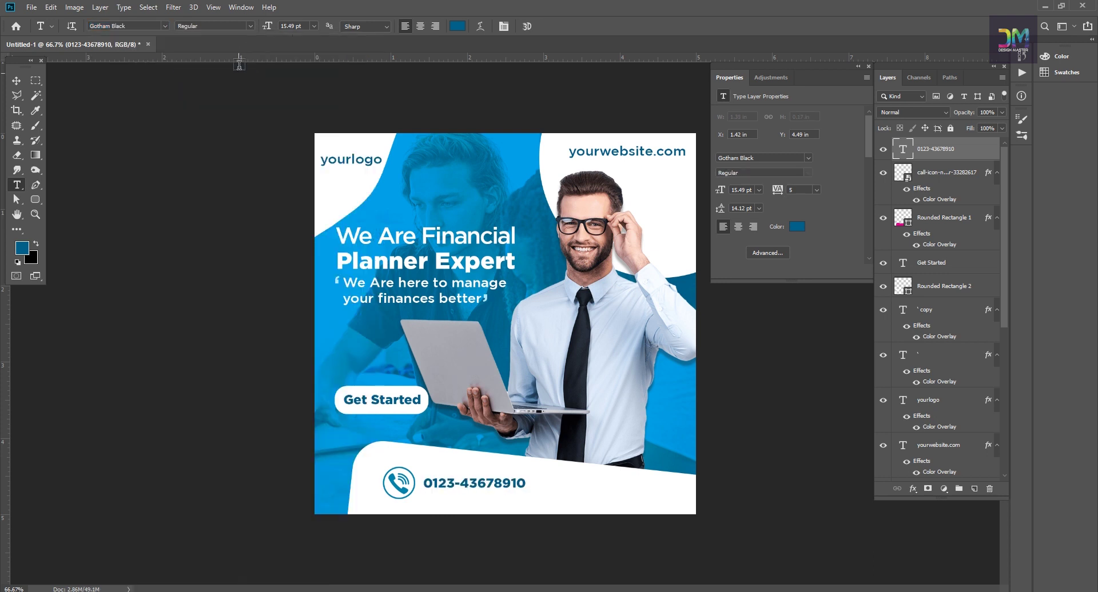
left_click(144, 26)
type("gotham")
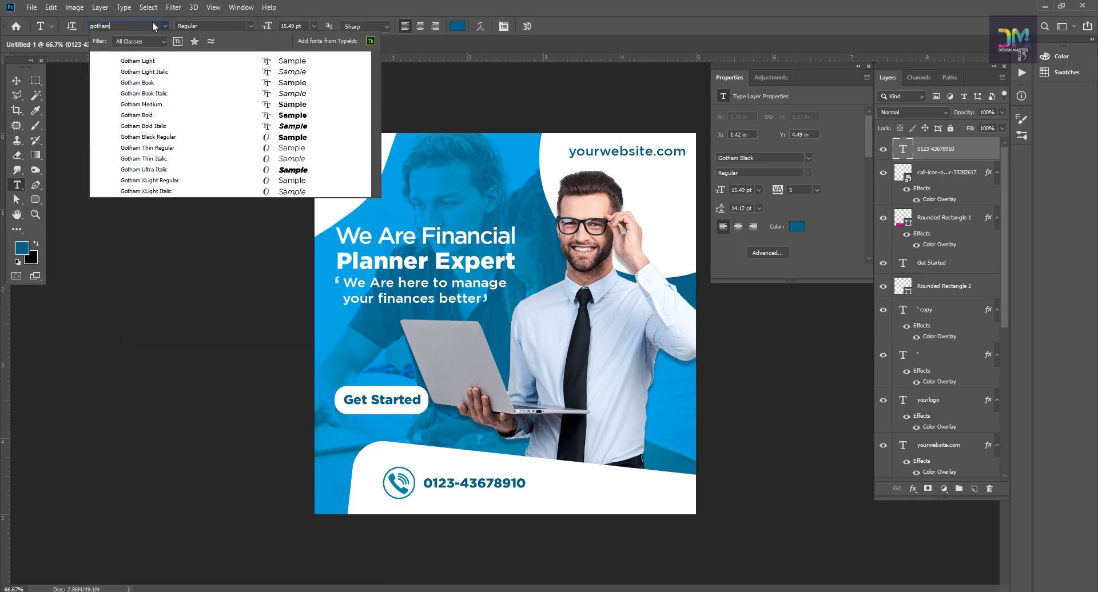
left_click(295, 115)
key("v")
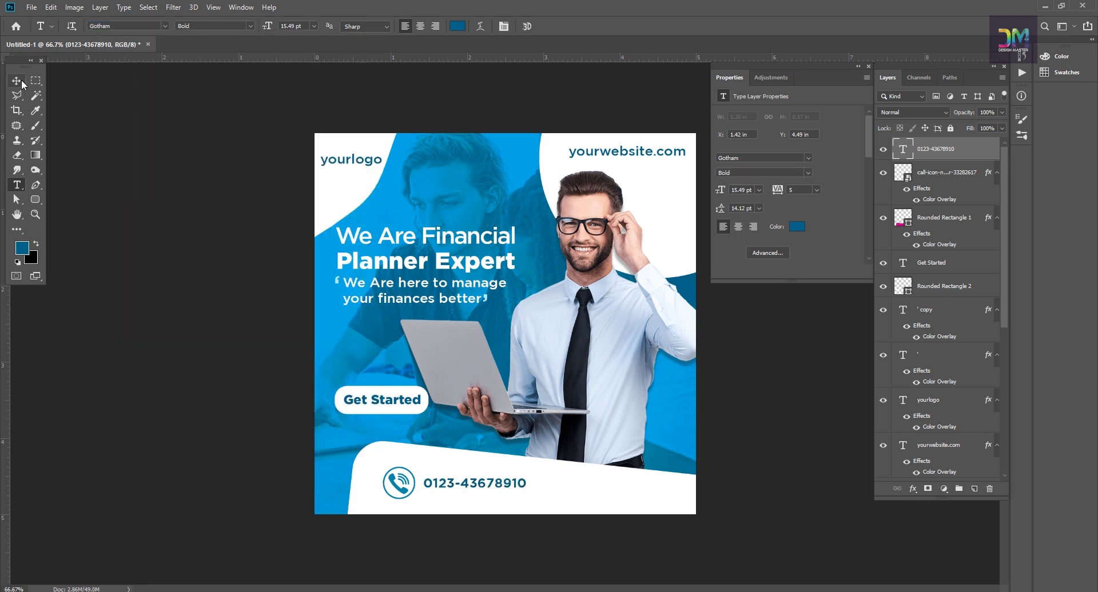
key("Left")
key("Left")
key("Left")
key("Left")
key("Left")
key("Left")
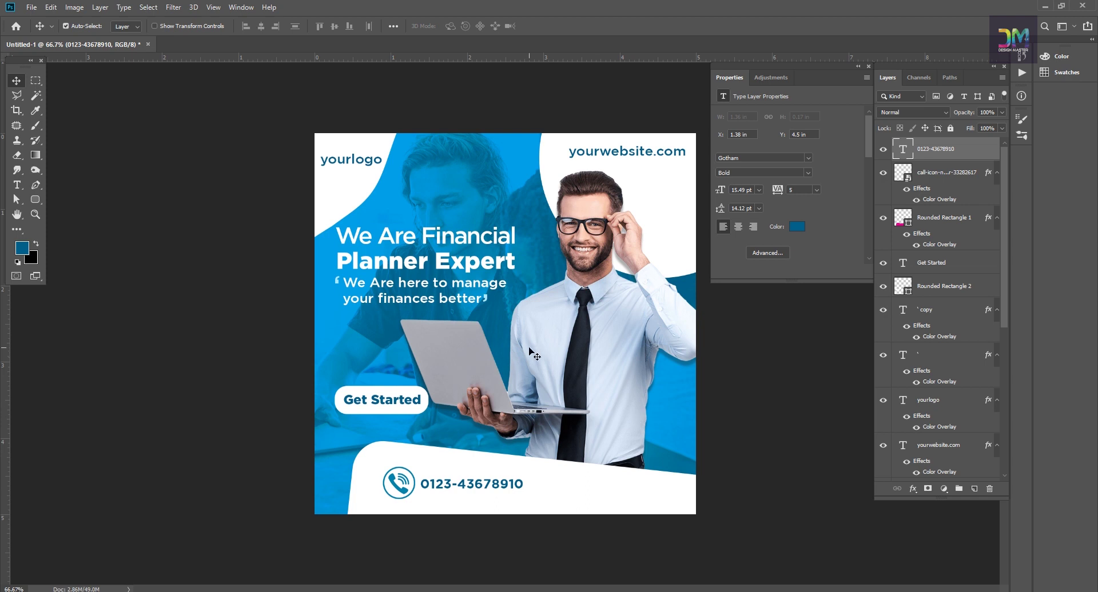
Nudge Planner Expert up and the subtitle slightly right, then select the quote-mark layers.
left_click(469, 247)
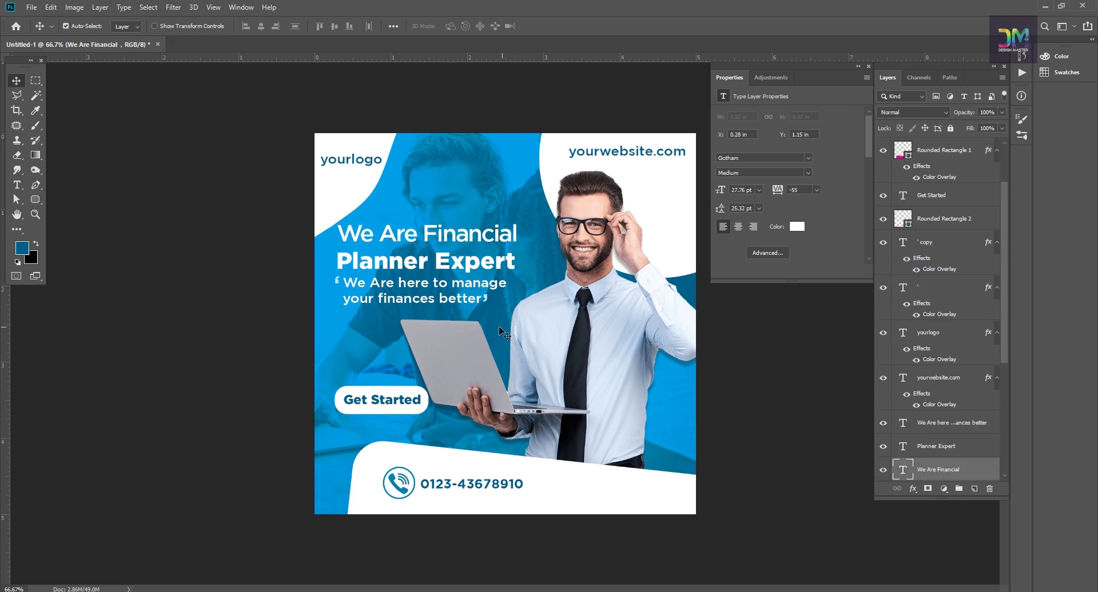
key("Up")
key("Up")
key("Up")
left_click_drag(437, 286, 440, 286)
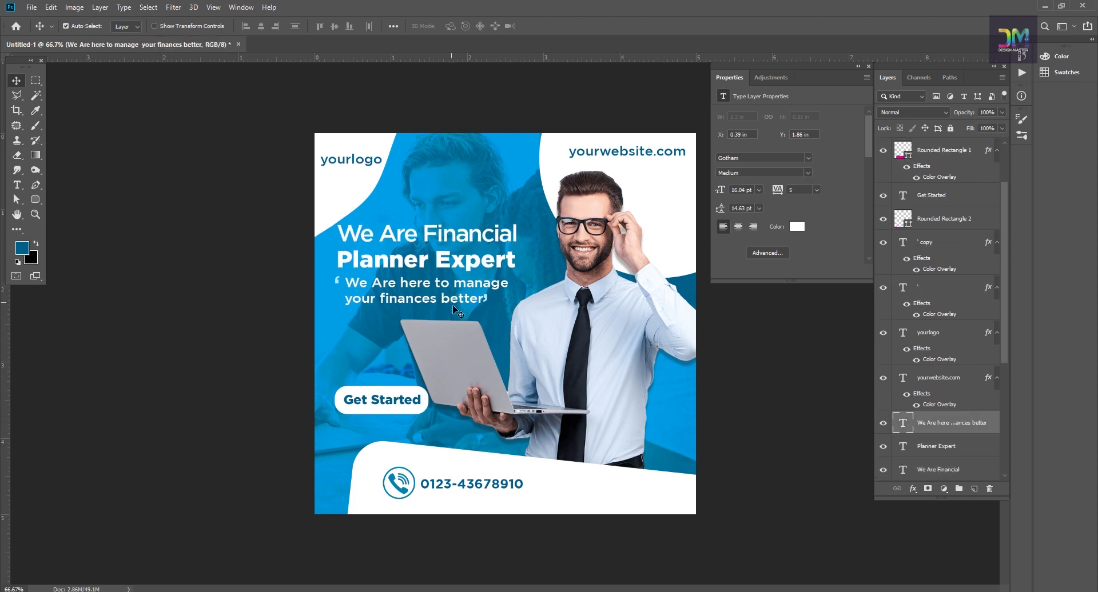
left_click(489, 299)
key("alt+bracketleft")
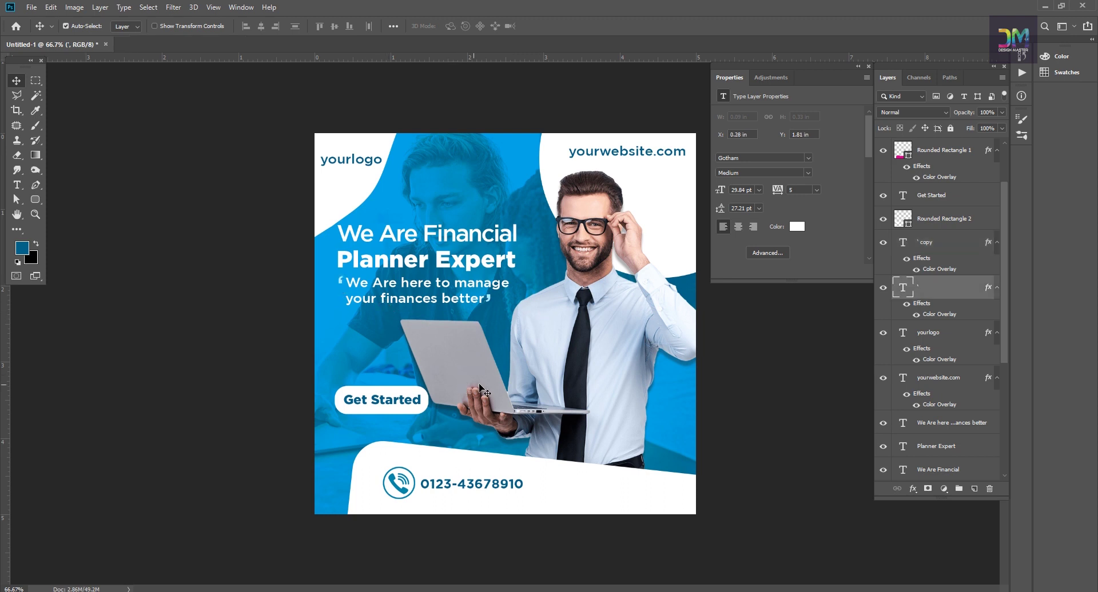
left_click(935, 246)
scroll(937, 332, "down", 2)
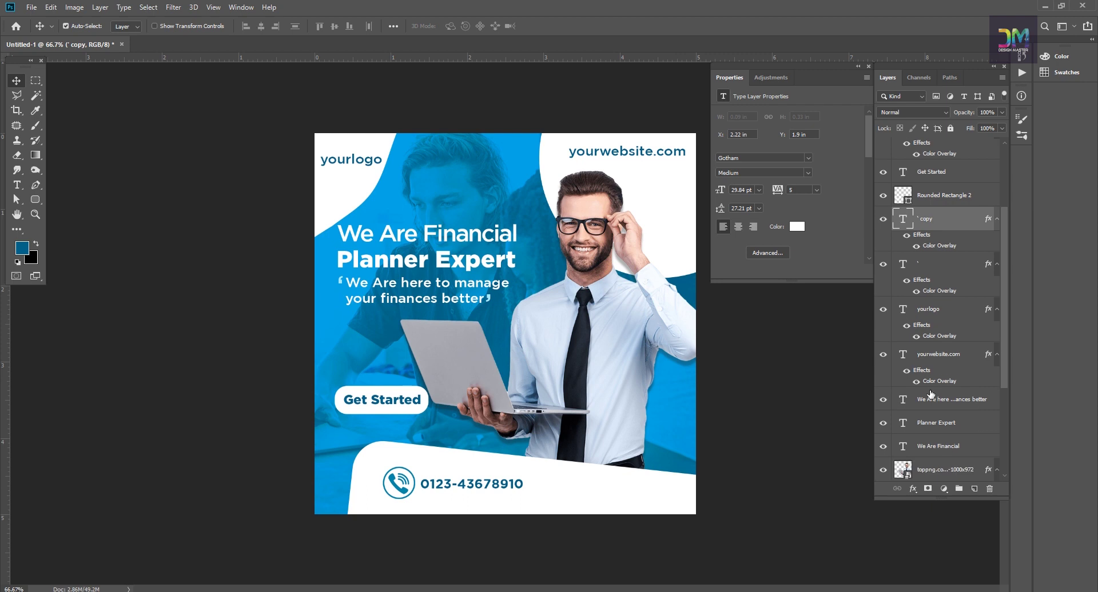
Group the We Are Financial, Planner Expert, subtitle and quote-mark layers into Group 1.
left_click(482, 233)
left_click(479, 261, "shift")
left_click(474, 288, "shift")
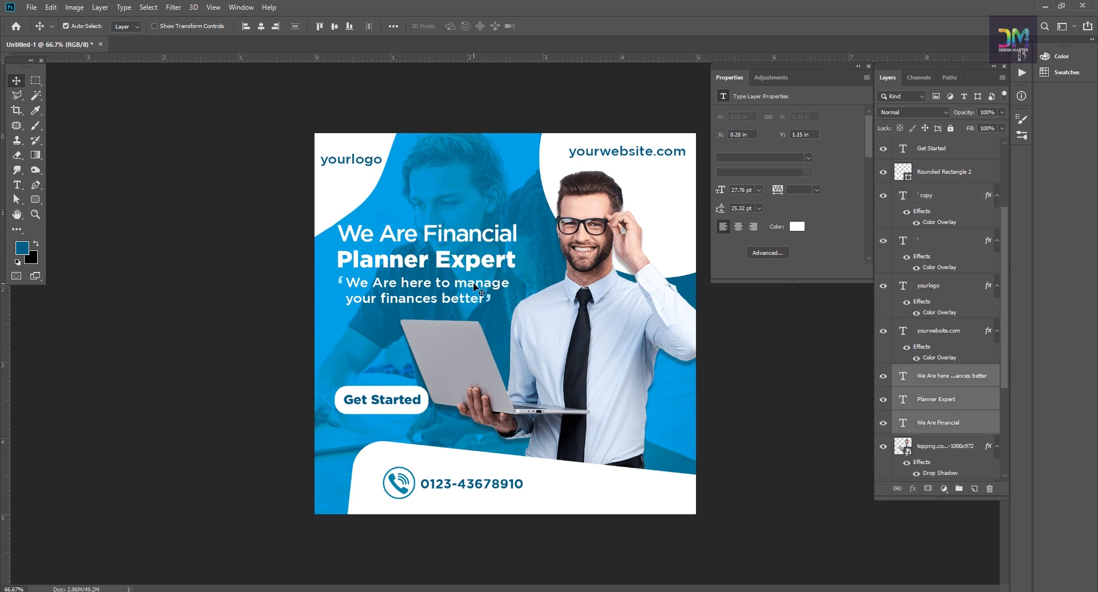
left_click(342, 283, "shift")
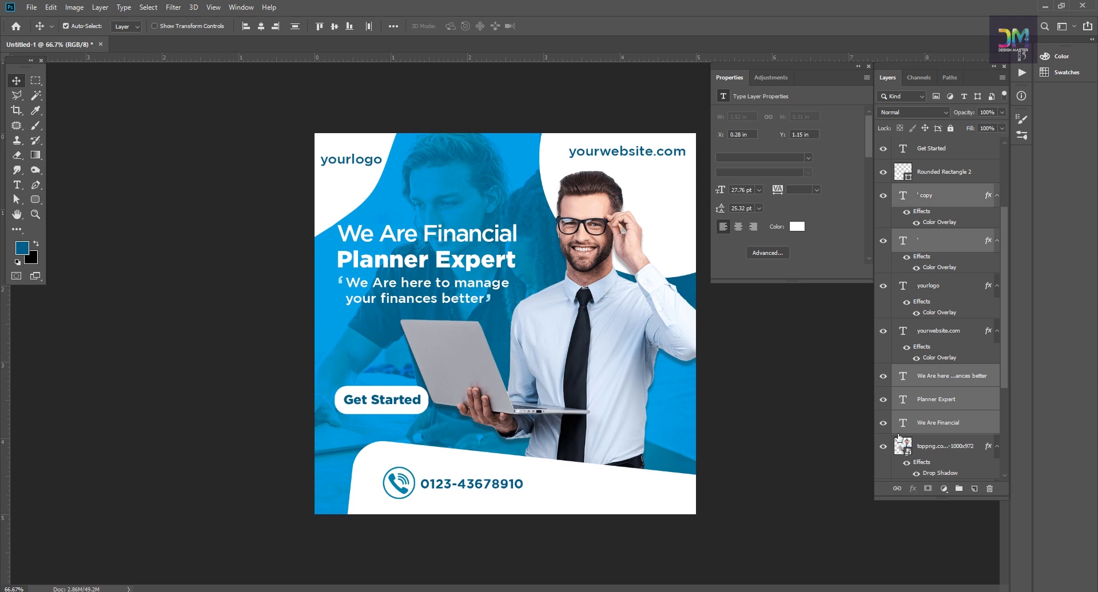
key("ctrl+g")
Enlarge the headline group slightly, nudge it right, and fine-tune its size.
key("ctrl+t")
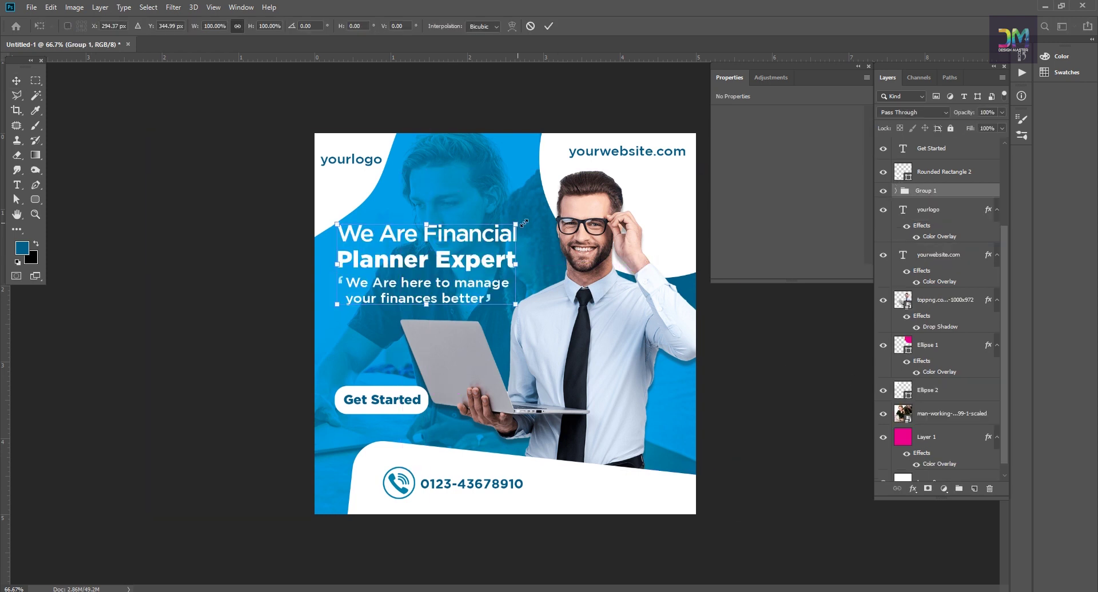
left_click_drag(516, 225, 532, 218)
key("Return")
key("shift+Right")
key("shift+Right")
key("shift+Right")
key("ctrl+t")
left_click_drag(548, 248, 540, 252)
key("Return")
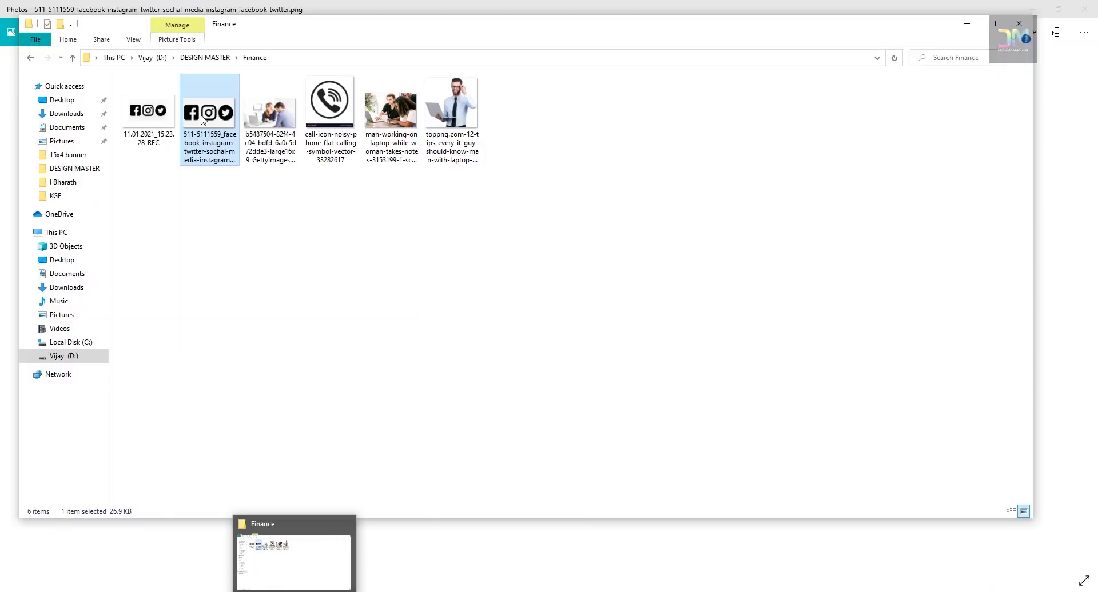
left_click_drag(147, 117, 568, 377)
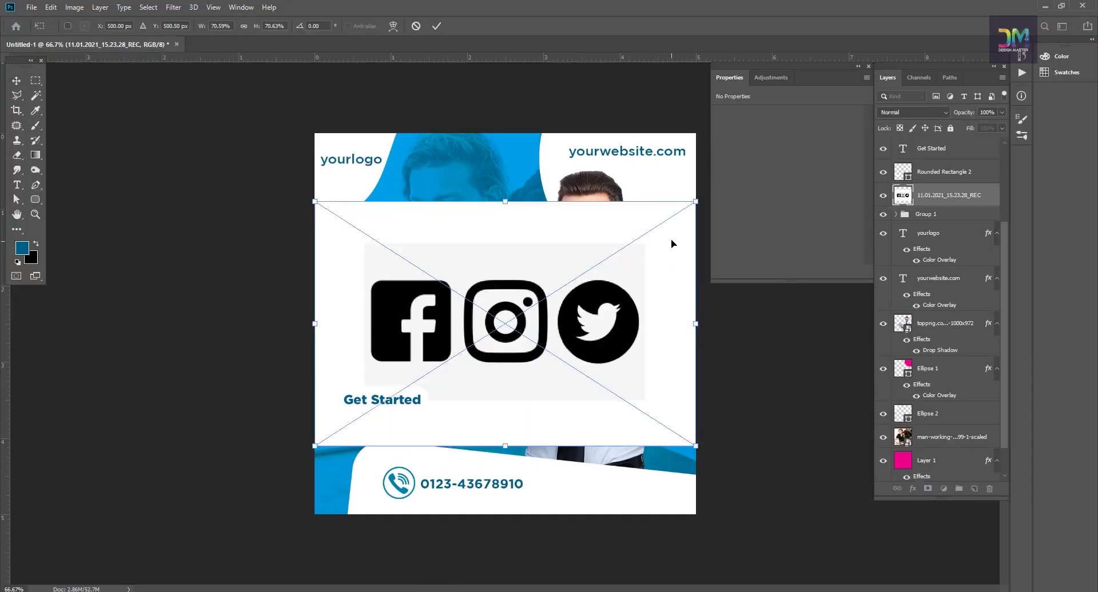
Isolate the black social icons with Color Range onto a new layer and hide the original image.
key("Return")
key("w")
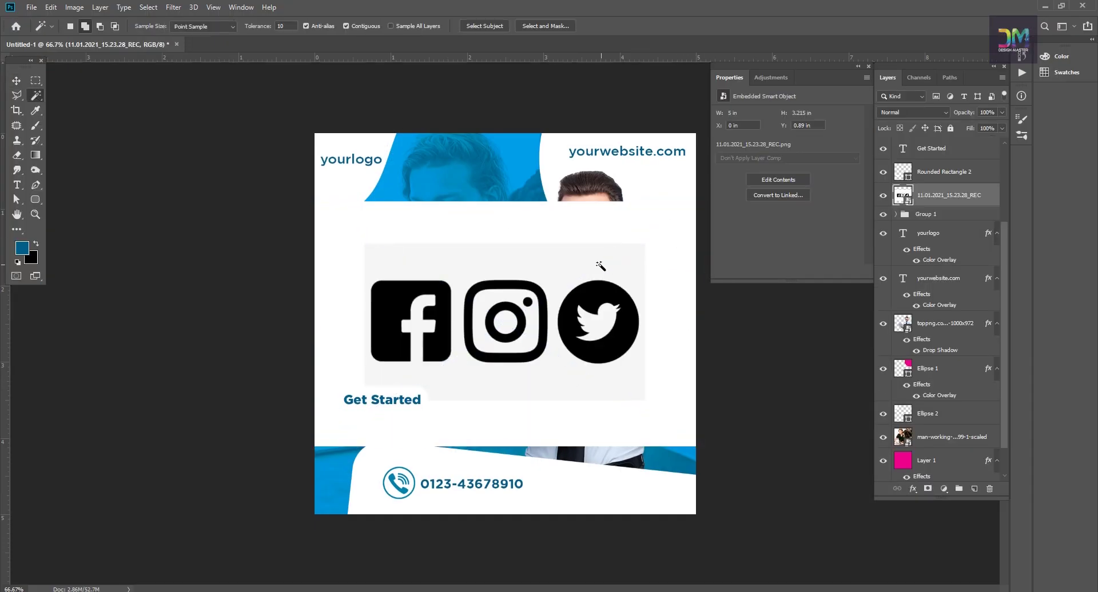
left_click(903, 195, "ctrl")
left_click(148, 6)
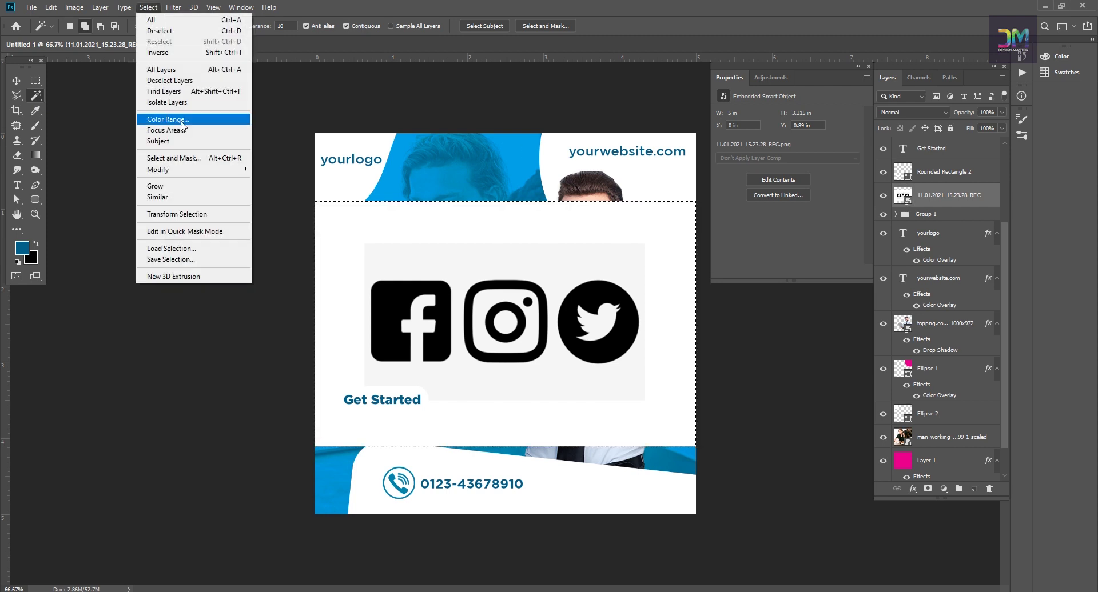
left_click(171, 115)
left_click(569, 312)
left_click(903, 231)
key("ctrl+j")
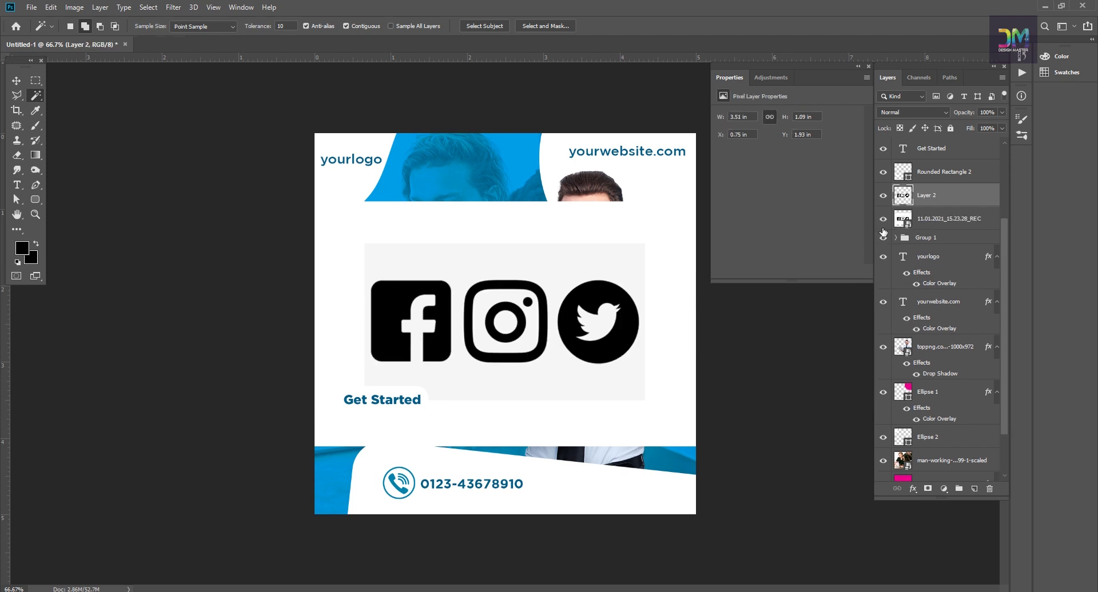
left_click(883, 219)
Convert the icons layer to a Smart Object, scale it to about 46%, and move it to the top.
left_click(17, 80)
right_click(938, 197)
left_click(968, 245)
key("ctrl+t")
mouse_move(639, 321)
left_mouse_down()
mouse_move(486, 348)
mouse_move(677, 499)
left_mouse_up()
key("Return")
left_click_drag(927, 195, 926, 143)
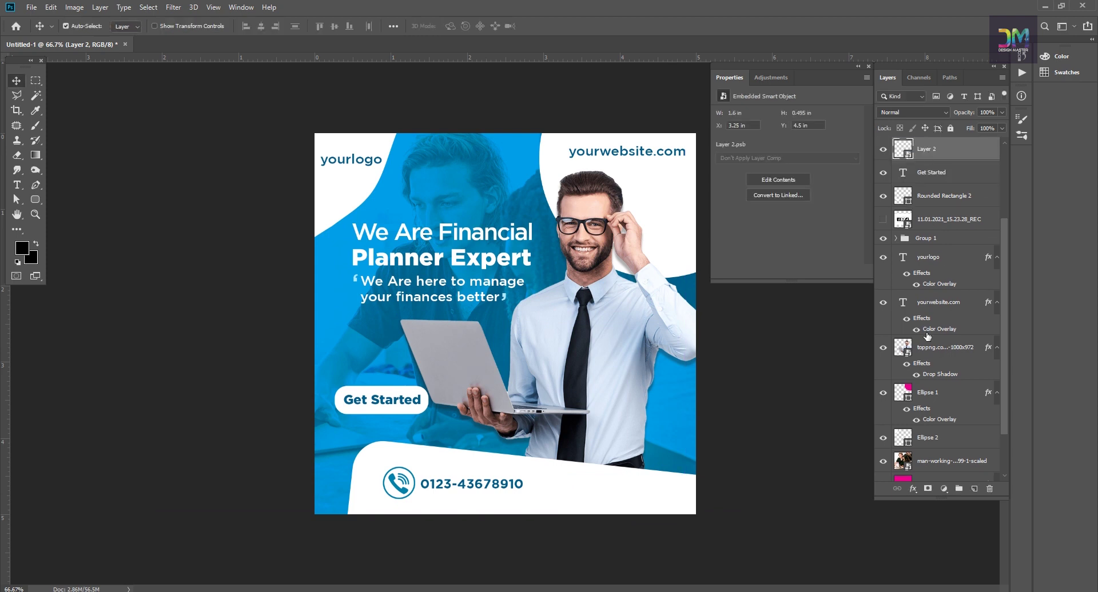
Shrink the social icons to 0.6 in wide in the bottom-right corner.
key("ctrl+t")
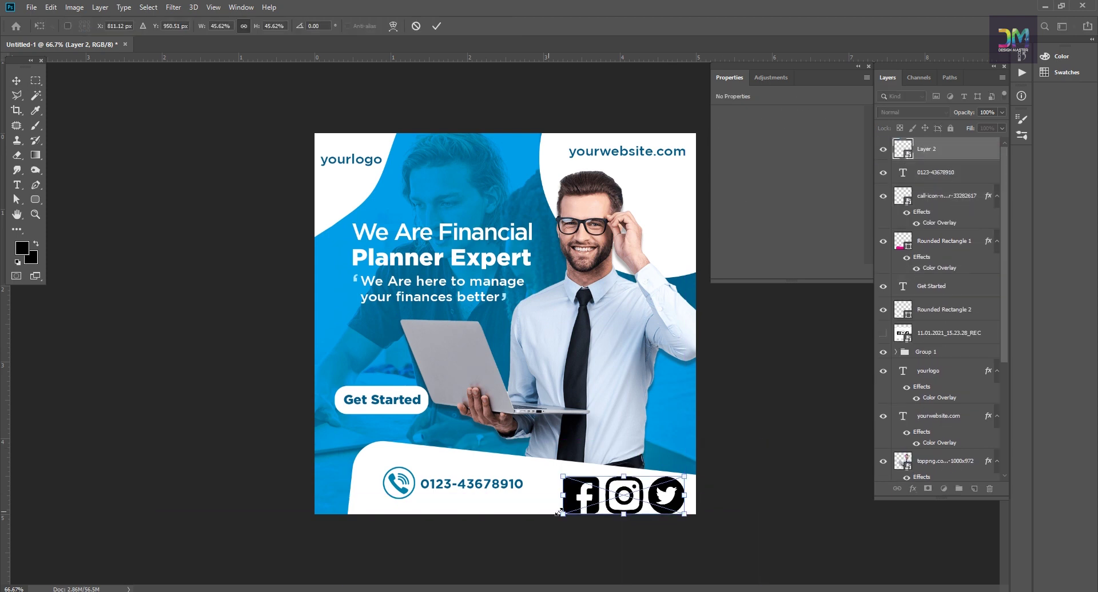
left_click_drag(559, 511, 639, 501)
key("Return")
key("ctrl+t")
key("Return")
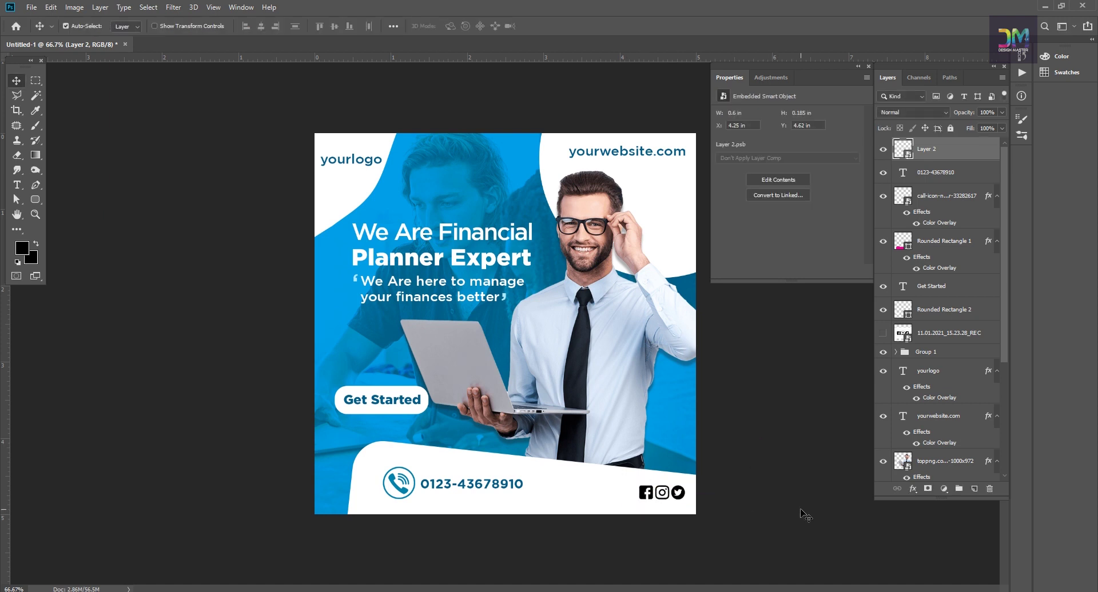
Tint the social icons blue #0082ae with a Color Overlay.
left_click(913, 489)
left_click(935, 446)
left_click_drag(897, 303, 1036, 284)
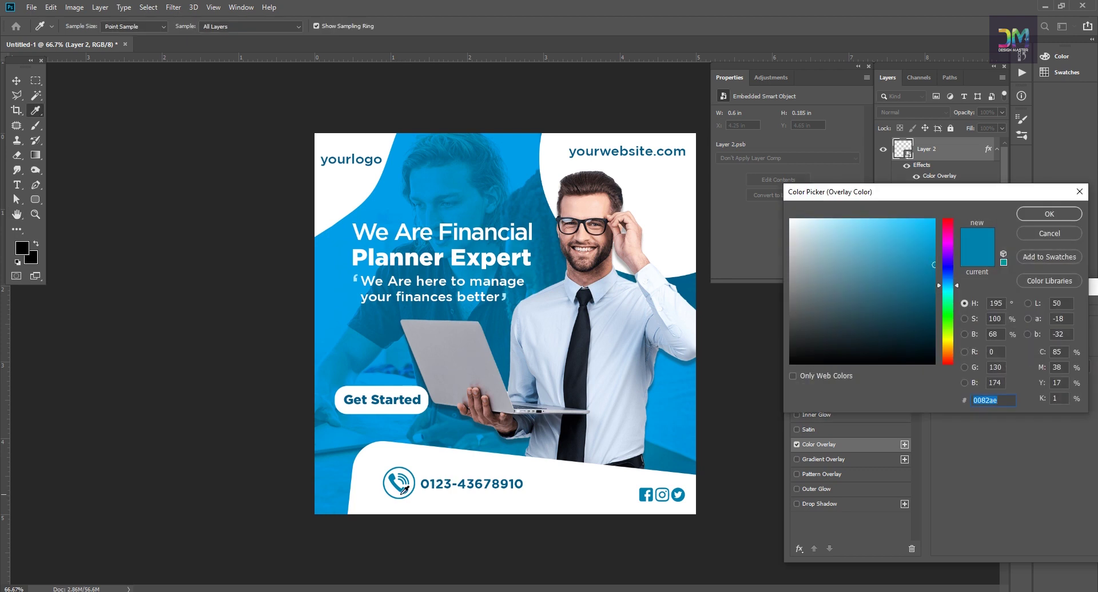
left_click(1050, 214)
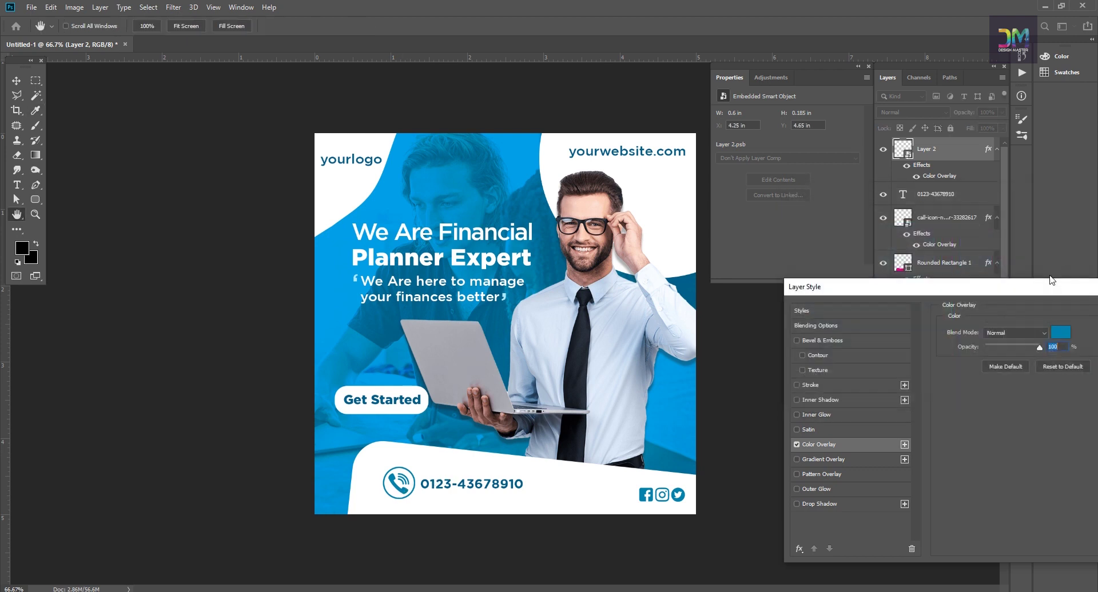
key("Return")
Apply the same blue Color Overlay to the phone number text.
left_click(512, 486)
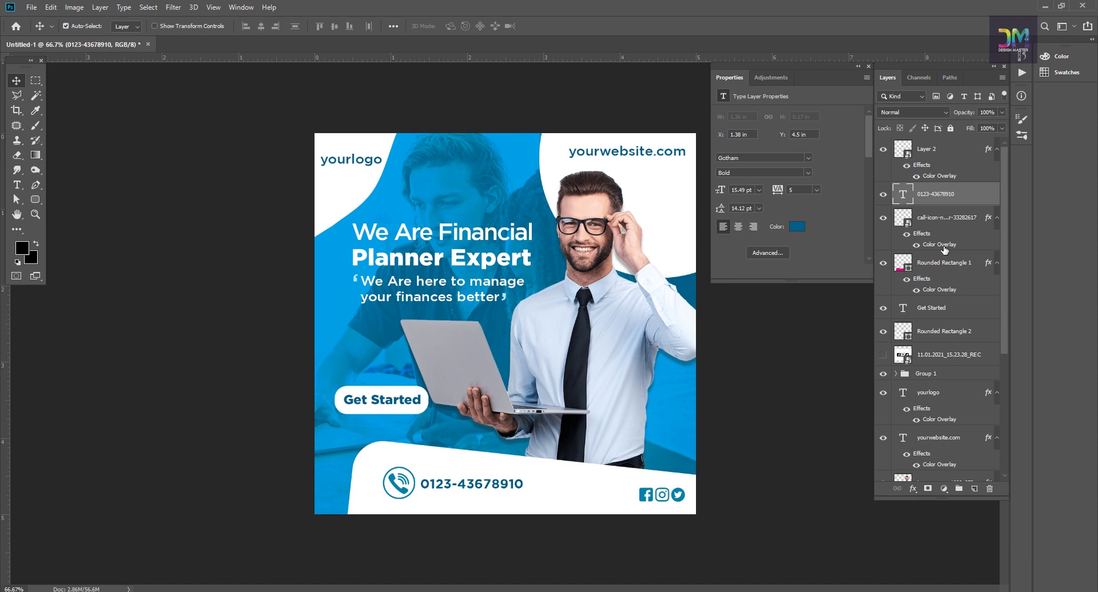
left_click(914, 490)
left_click(925, 437)
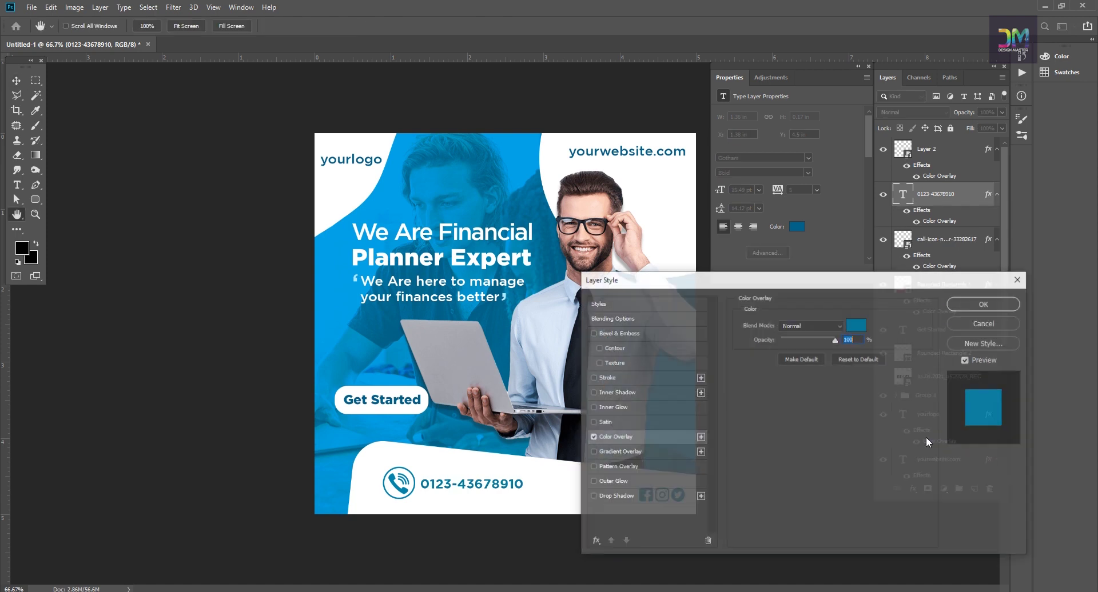
left_click(858, 326)
left_click(1049, 214)
key("Return")
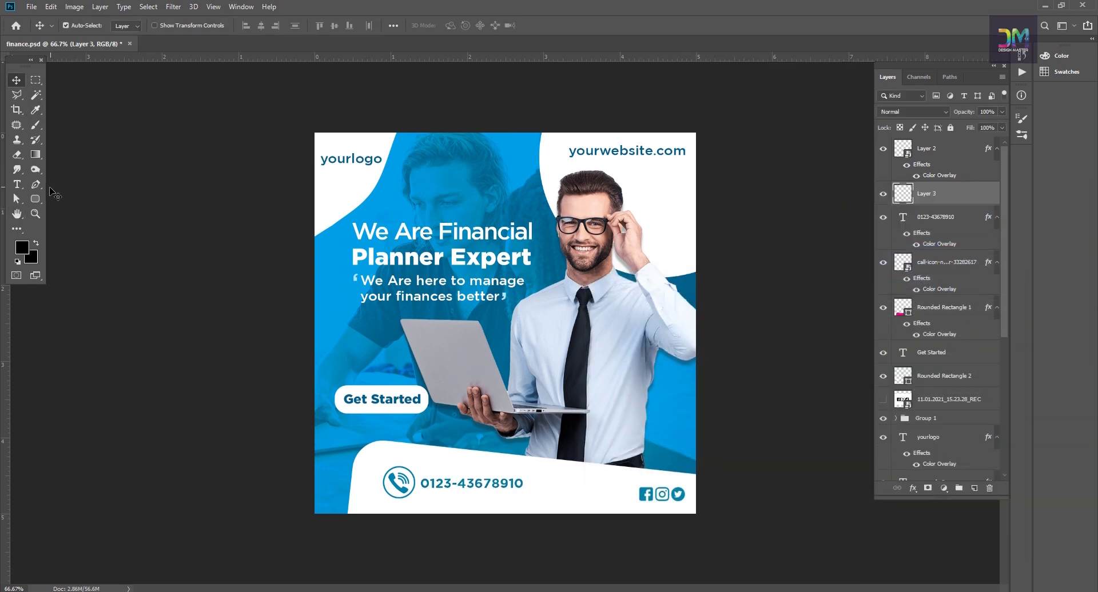
Draw a rectangle at the bottom-right corner with a blue fill and no stroke.
right_click(36, 200)
left_click(76, 200)
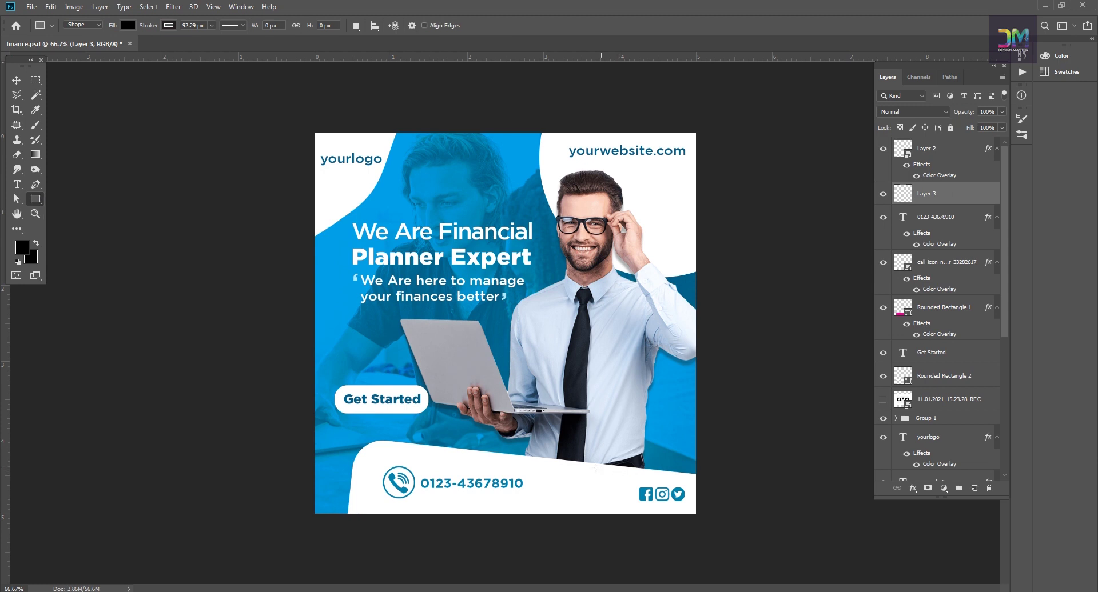
left_click_drag(764, 432, 821, 416)
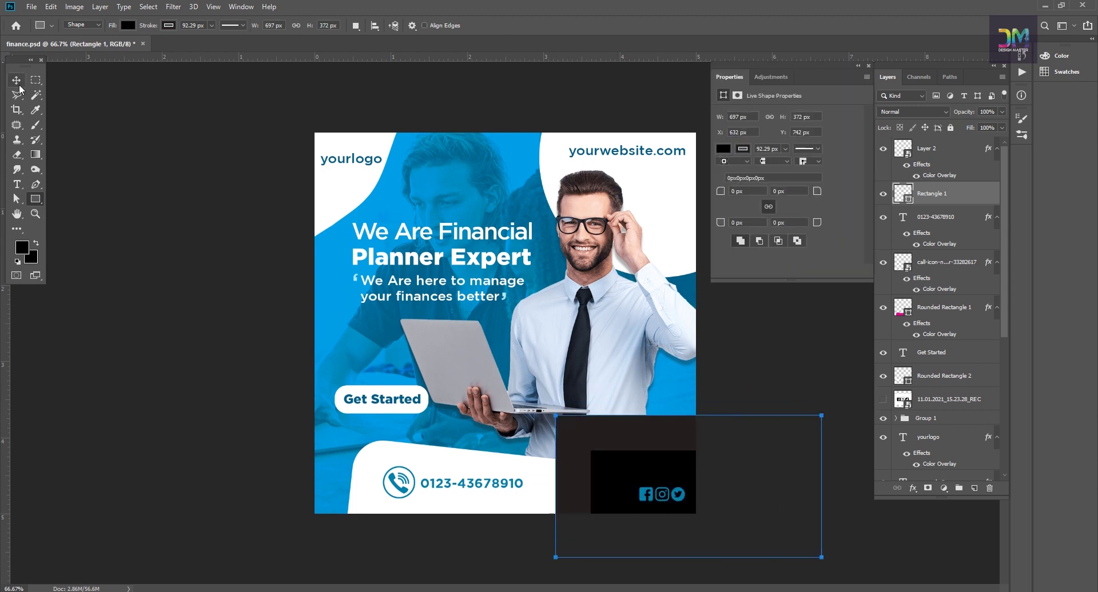
left_click(127, 26)
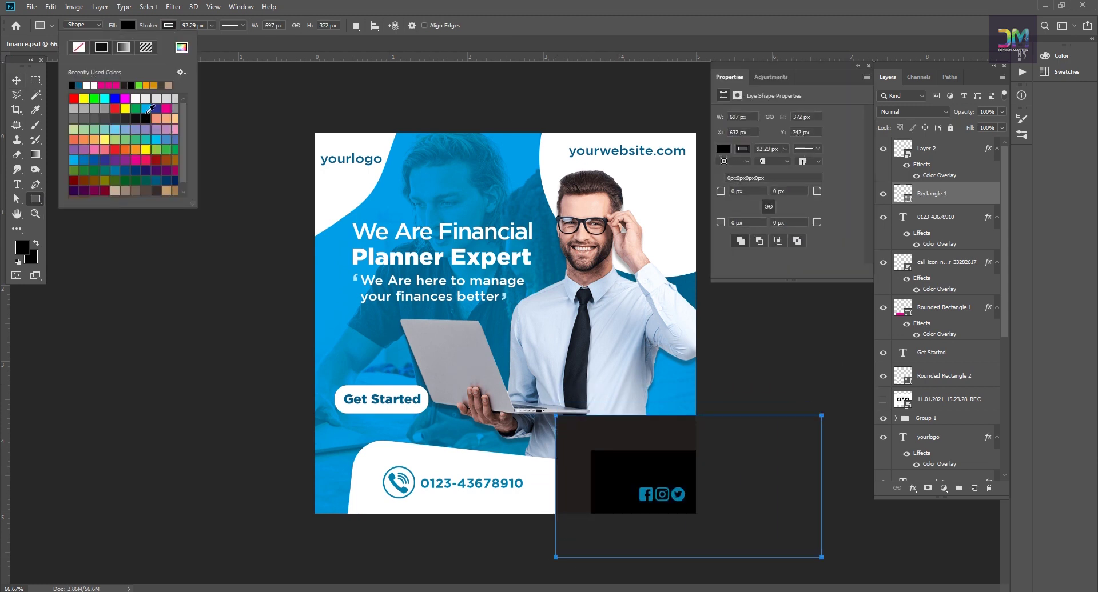
left_click(81, 85)
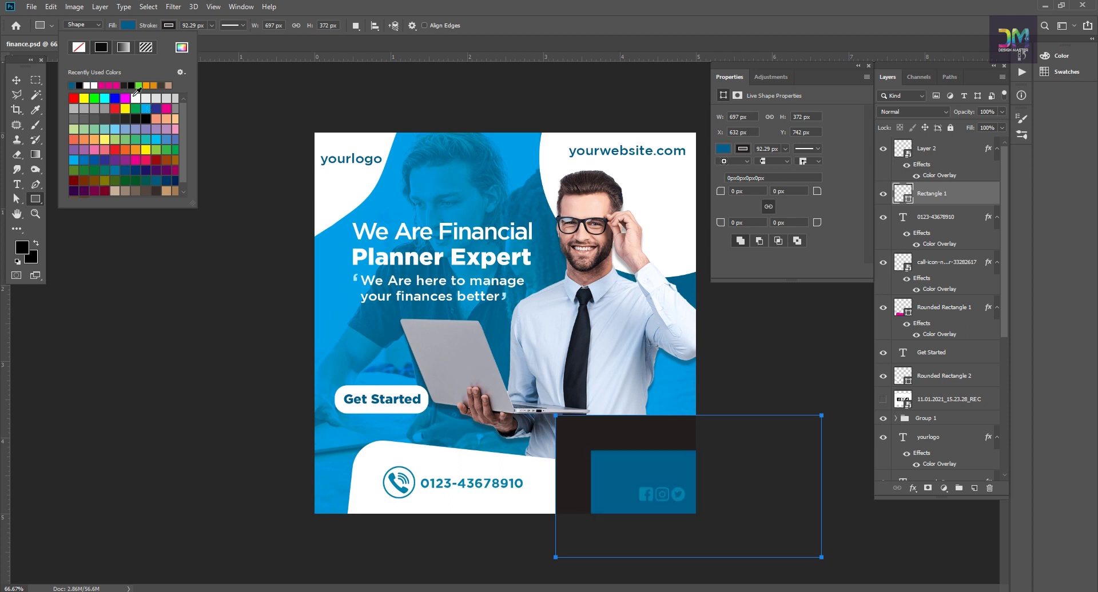
left_click(170, 26)
left_click(120, 48)
Rotate the rectangle about -39° and position it diagonally across the corner.
left_click(16, 85)
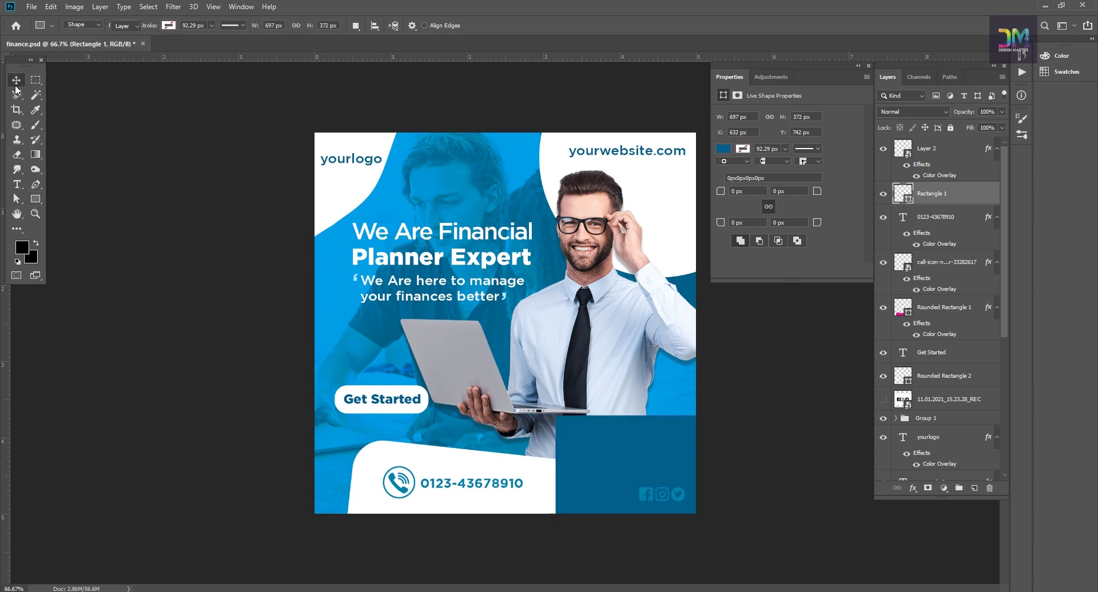
key("ctrl+t")
left_click_drag(778, 378, 687, 346)
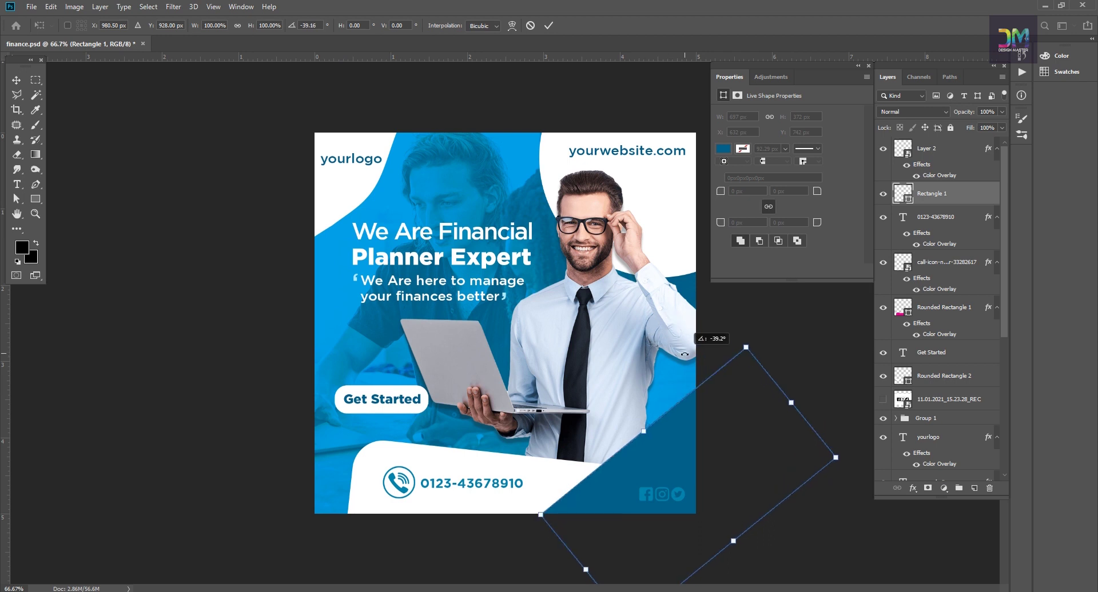
left_click_drag(680, 449, 682, 457)
key("Return")
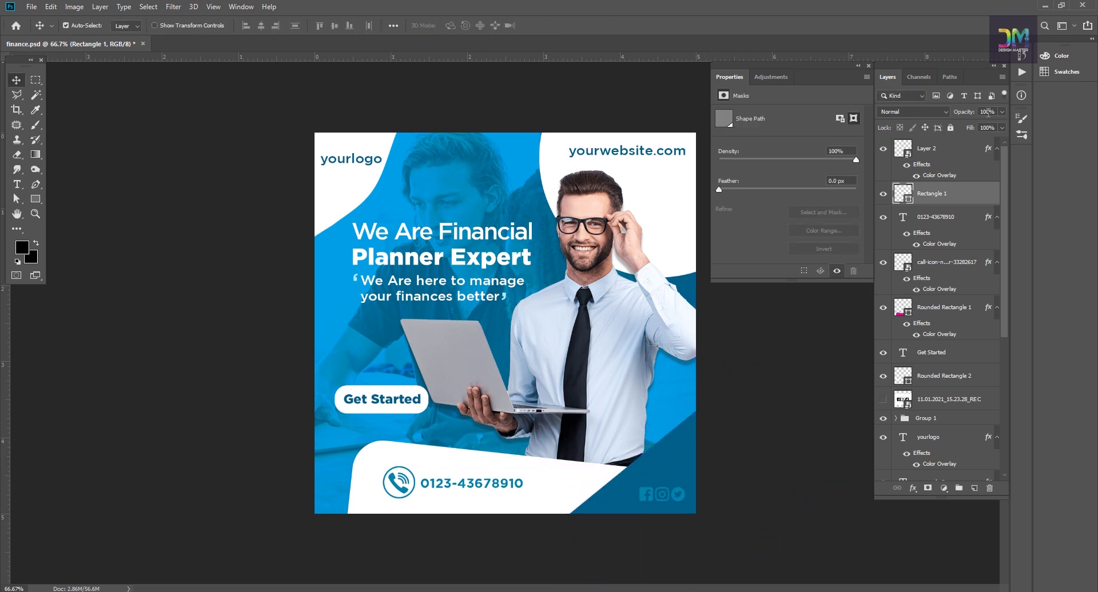
Set the rectangle's blend mode to Linear Light with 50% opacity.
left_click(915, 111)
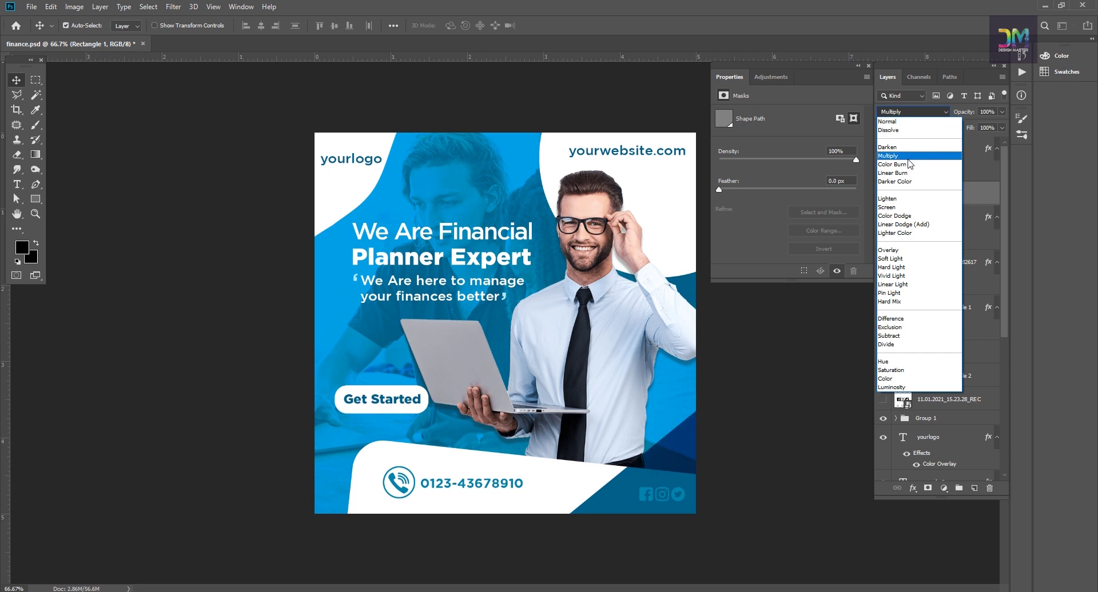
left_click(908, 159)
left_click_drag(984, 124, 959, 127)
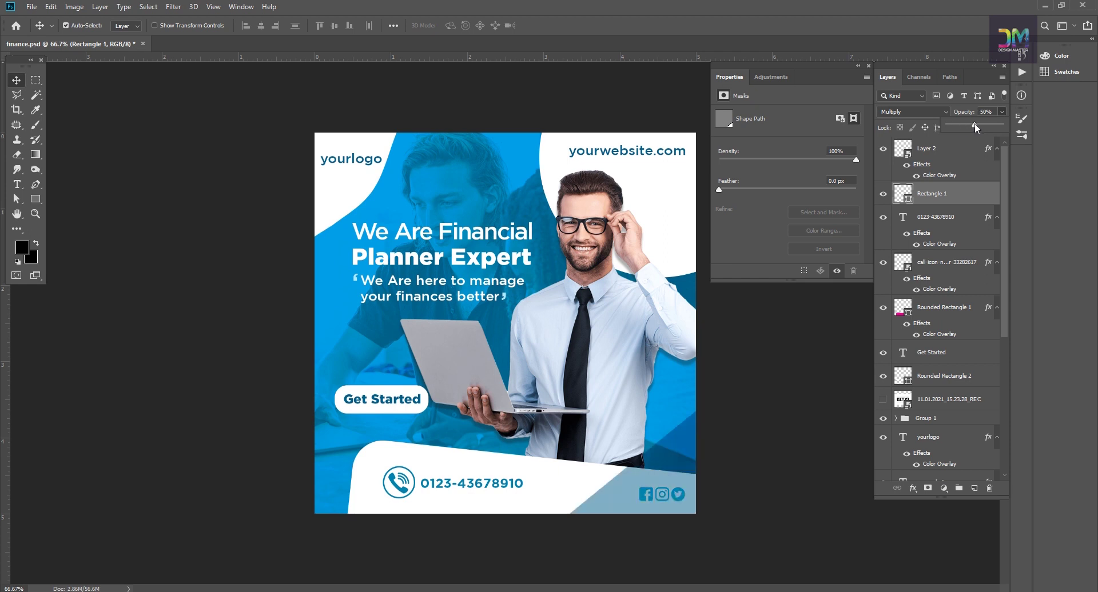
left_click(938, 112)
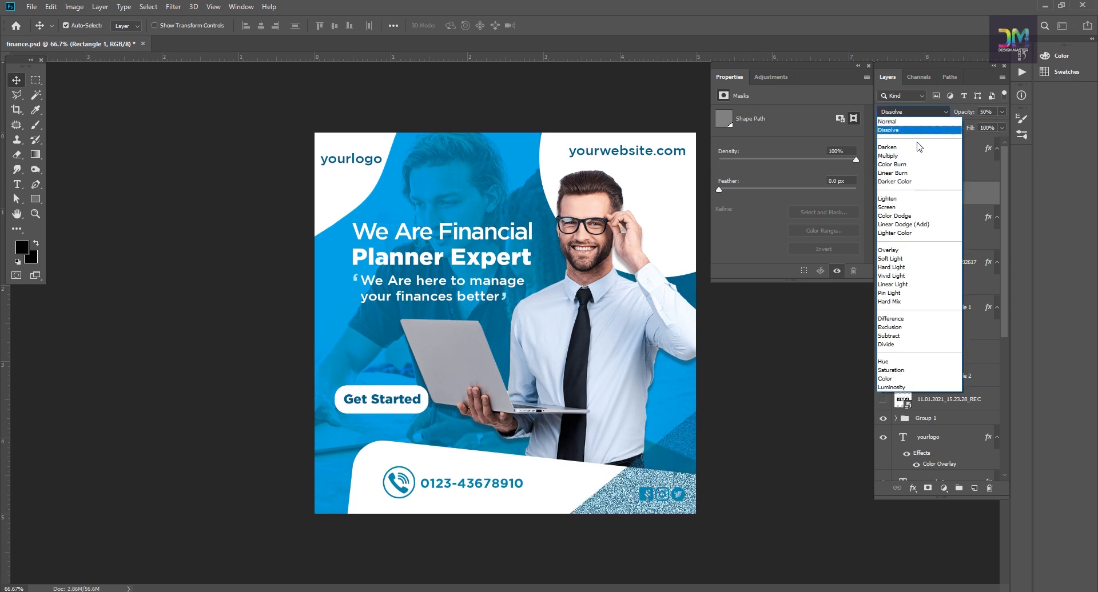
left_click(912, 288)
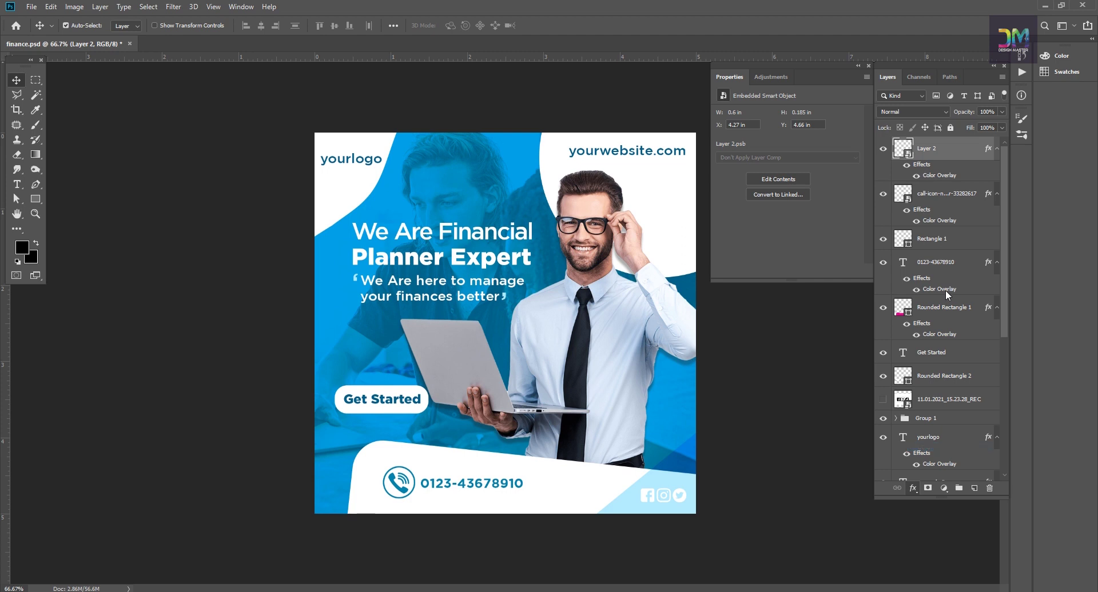
Change the social icons' Color Overlay to a deeper blue and check the design at actual size.
double_click(939, 175)
left_click(981, 289)
left_click_drag(699, 465, 670, 442)
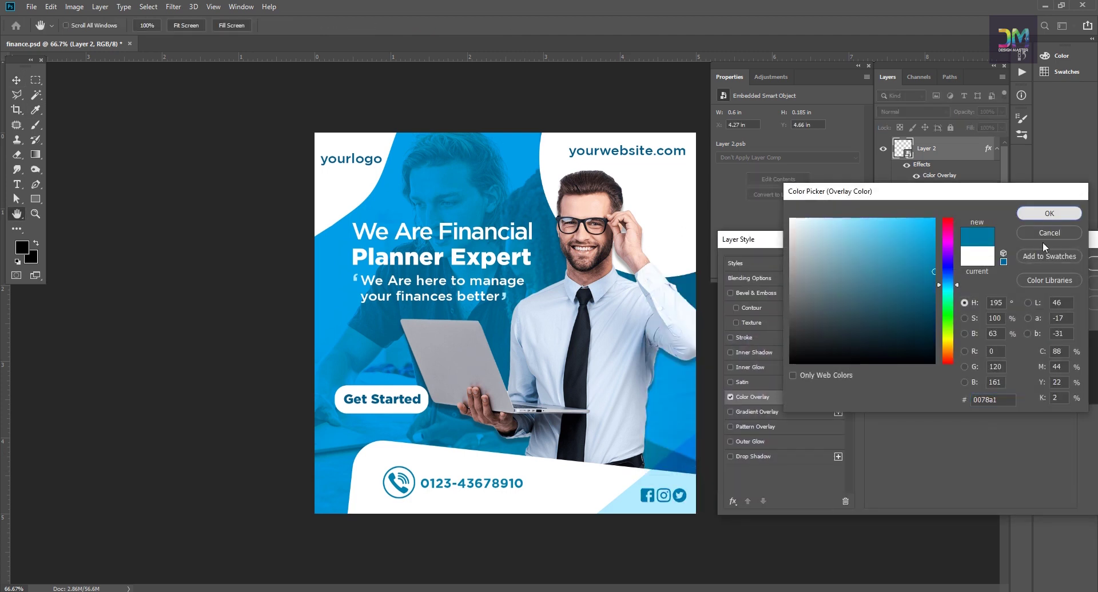
left_click(1049, 214)
left_click(1090, 263)
key("ctrl+plus")
key("ctrl+minus")
key("ctrl+plus")
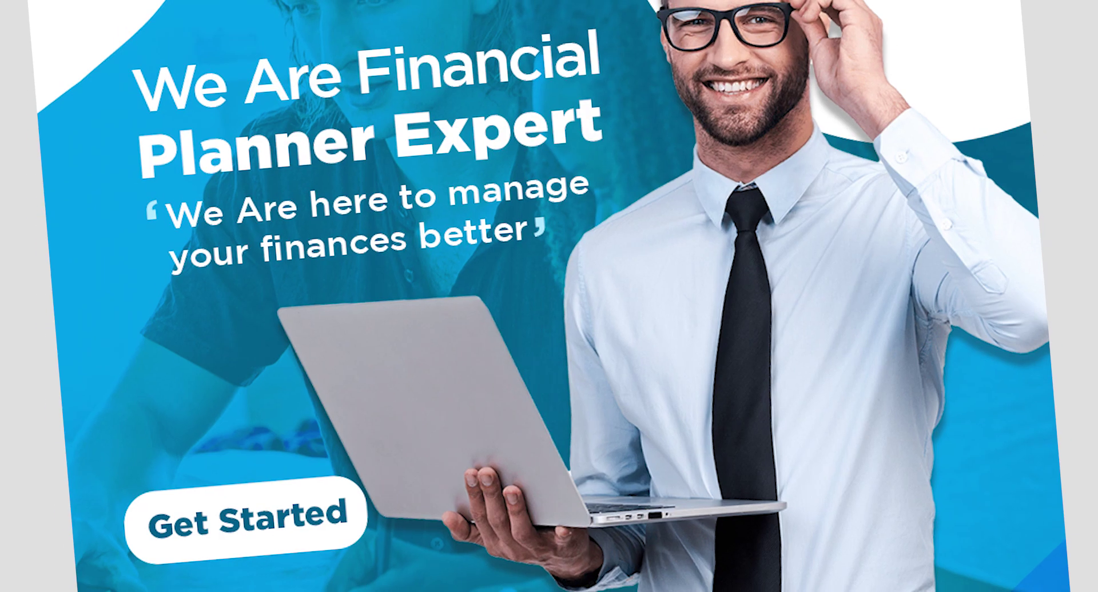